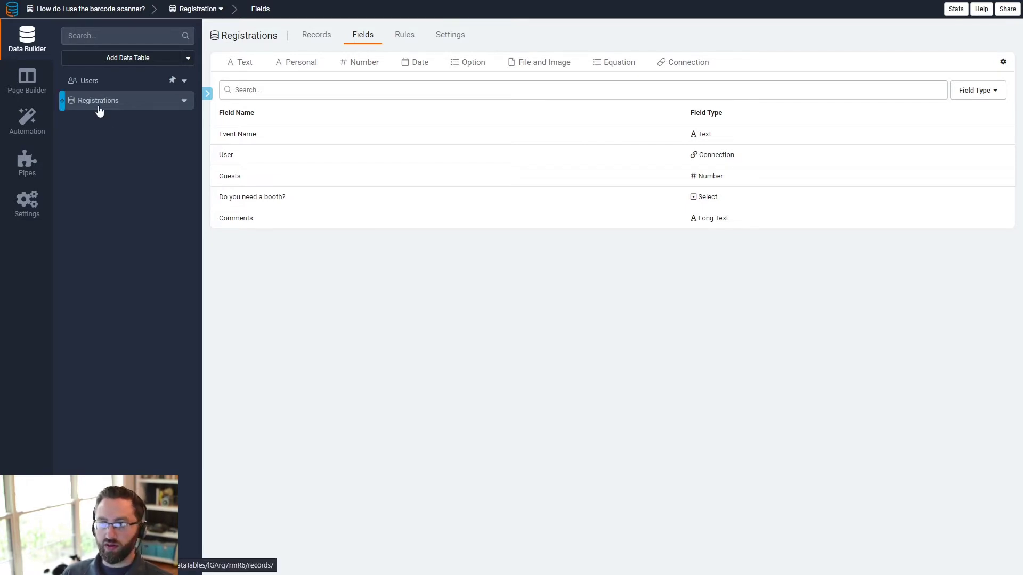
Step: Show the empty Registrations records and widen the 'Do you need a booth?' and Comments columns
left_click(314, 36)
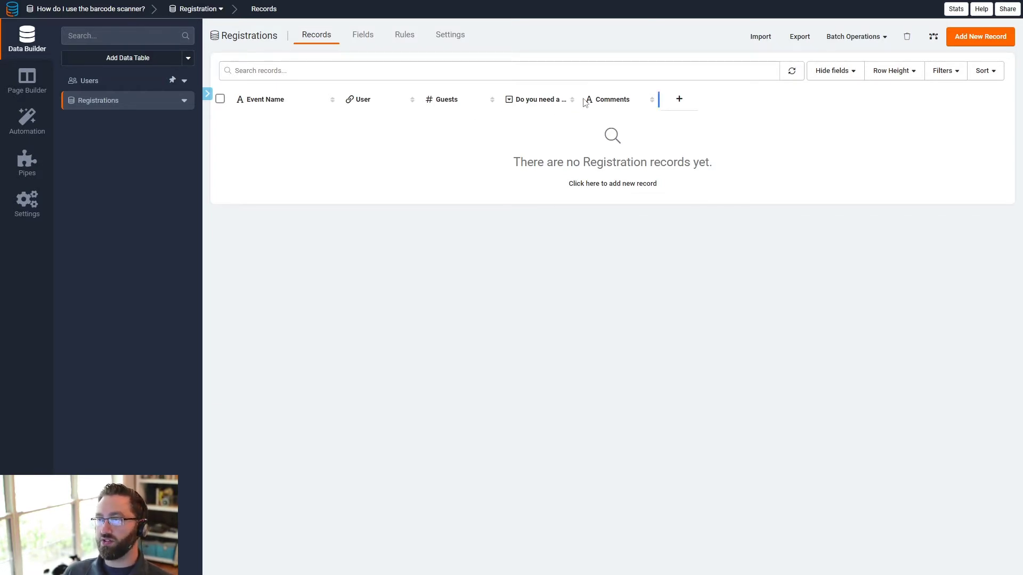
left_click_drag(583, 101, 639, 101)
left_click_drag(715, 104, 737, 108)
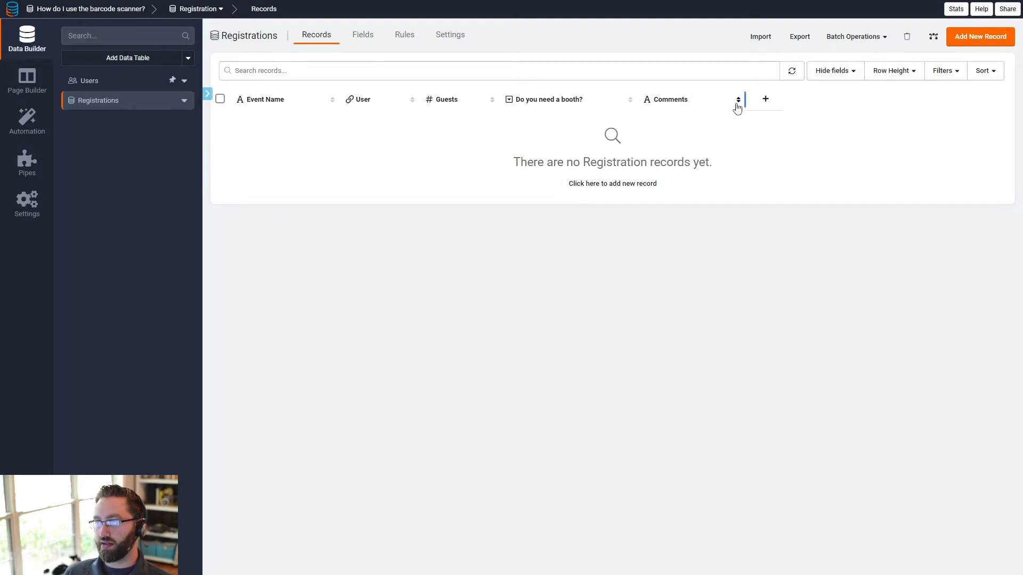
left_click(29, 92)
Step: Add page 'Example 1' to the Default Layout Menu with a form on the Registrations table
left_click(99, 78)
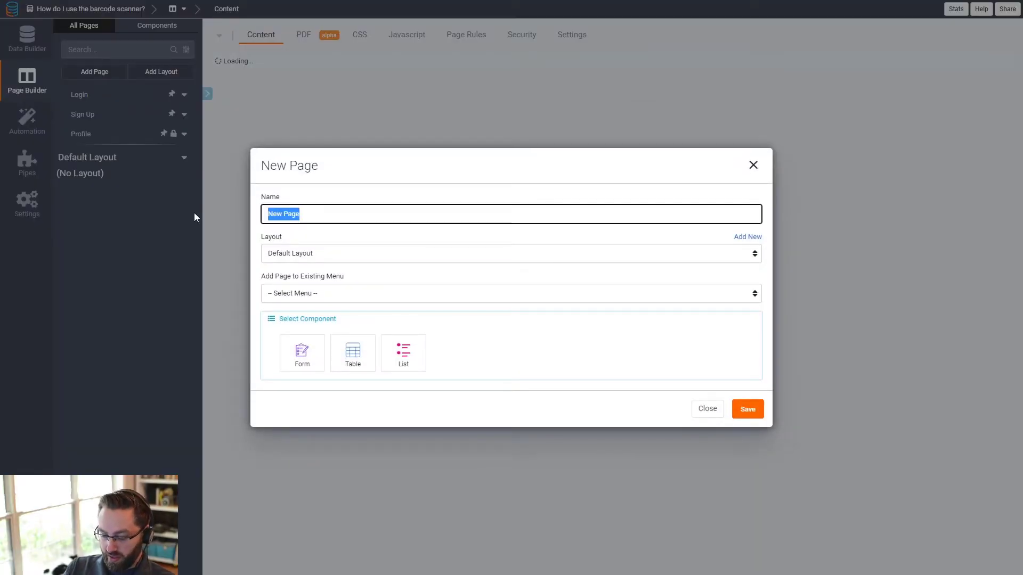
type("Example 1 - ")
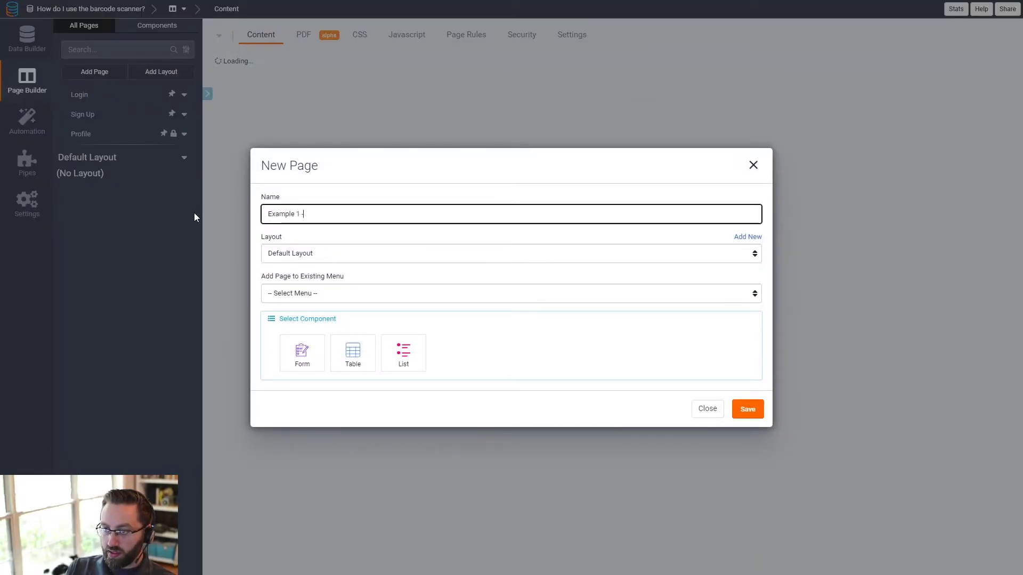
type("Form Com")
key("BackSpace")
key("BackSpace")
key("BackSpace")
key("BackSpace")
key("BackSpace")
key("BackSpace")
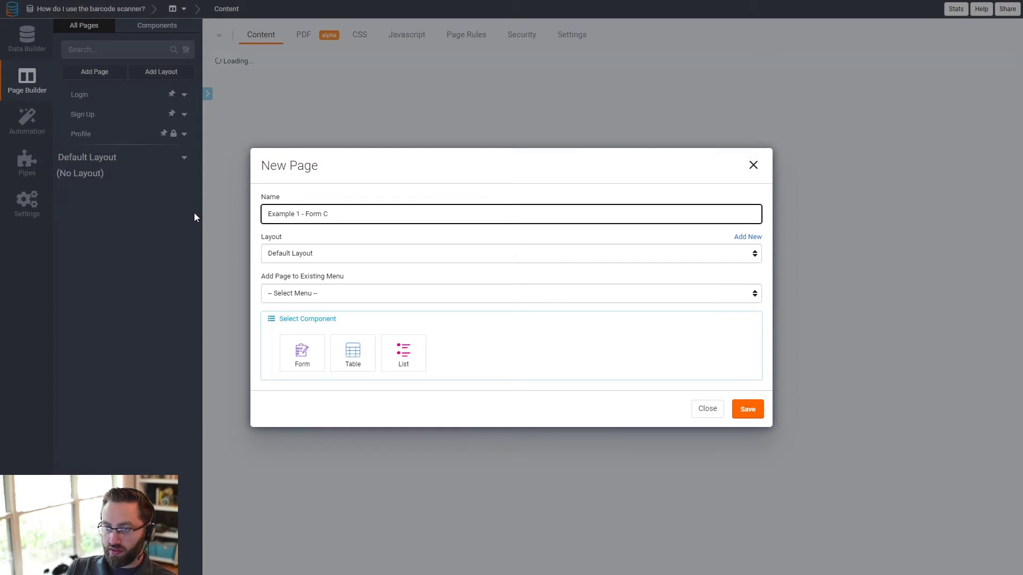
key("BackSpace")
key("BackSpace")
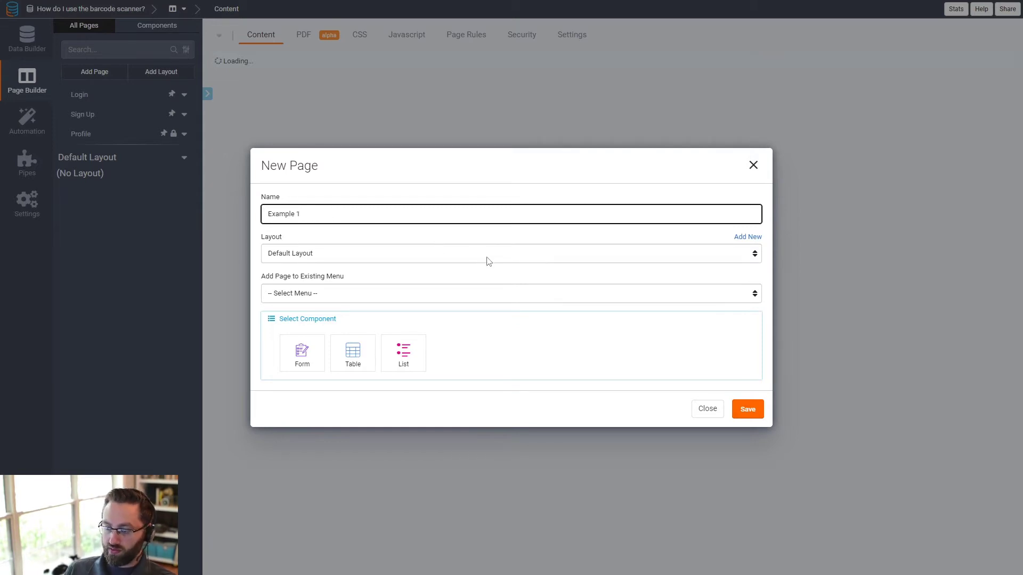
left_click(316, 293)
left_click(299, 317)
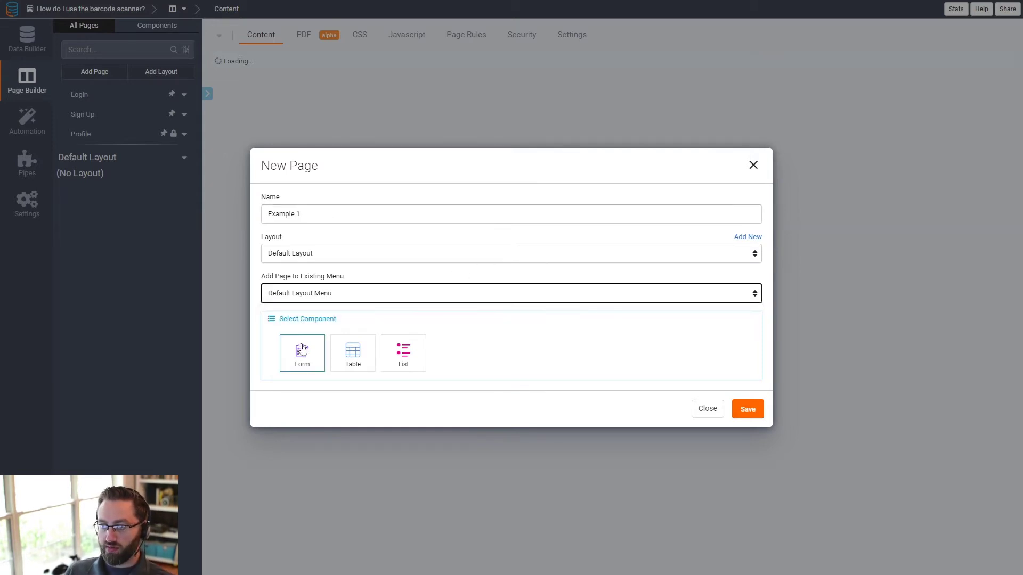
left_click(299, 353)
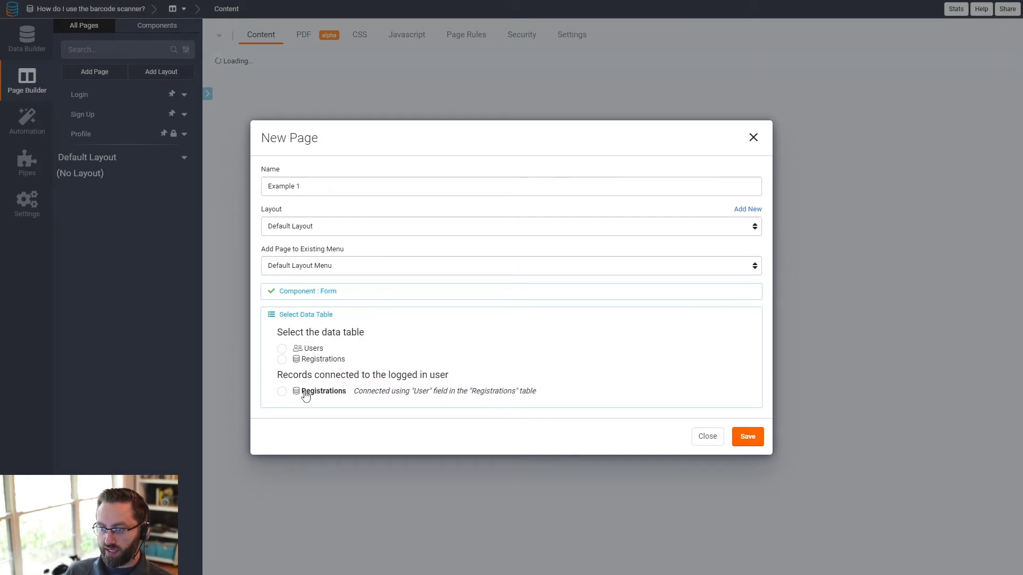
left_click(303, 363)
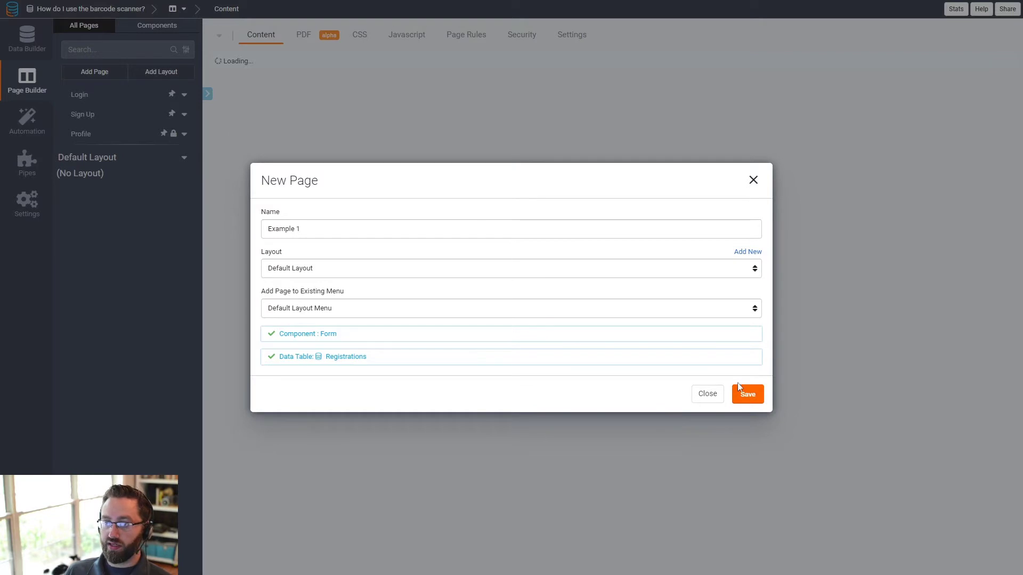
left_click(747, 394)
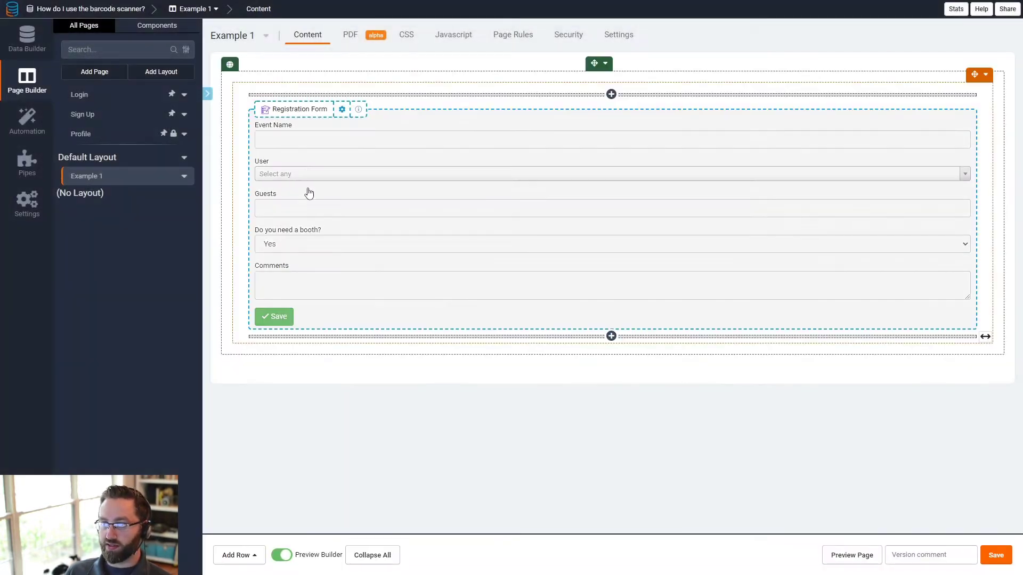
Step: Turn on the barcode scanner for the form's Event Name field and save the Registration Form
double_click(320, 158)
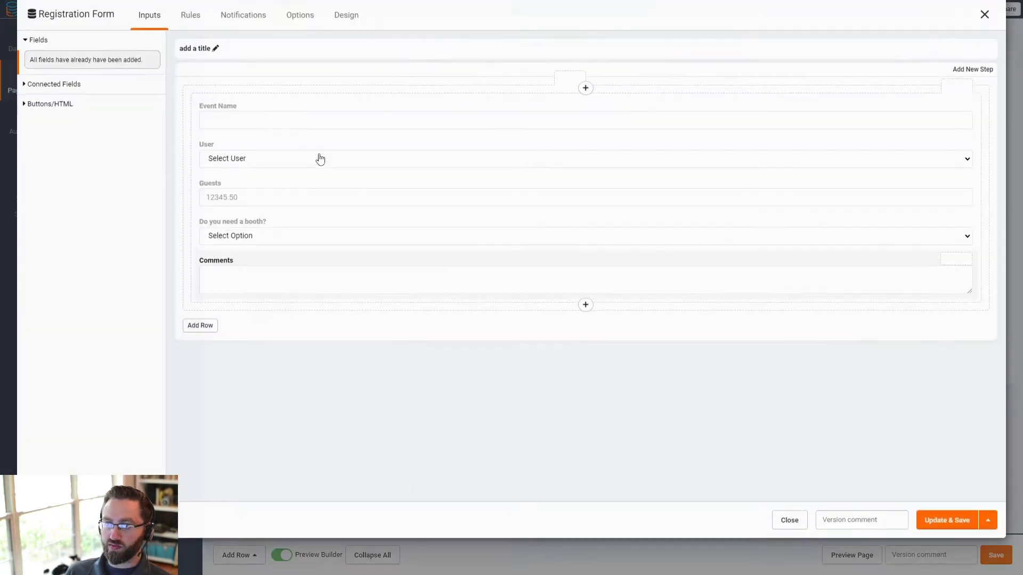
mouse_move(277, 139)
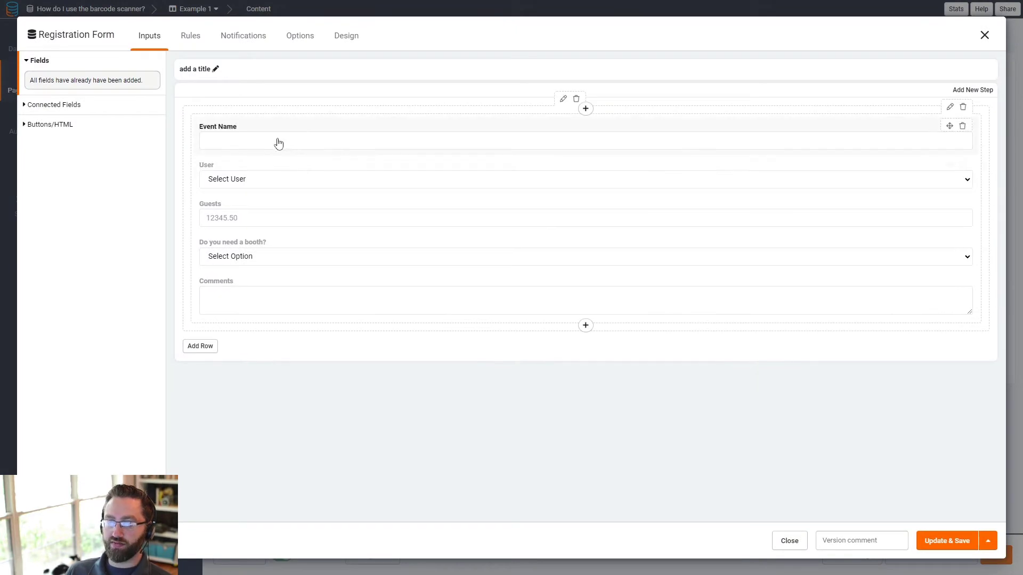
double_click(237, 133)
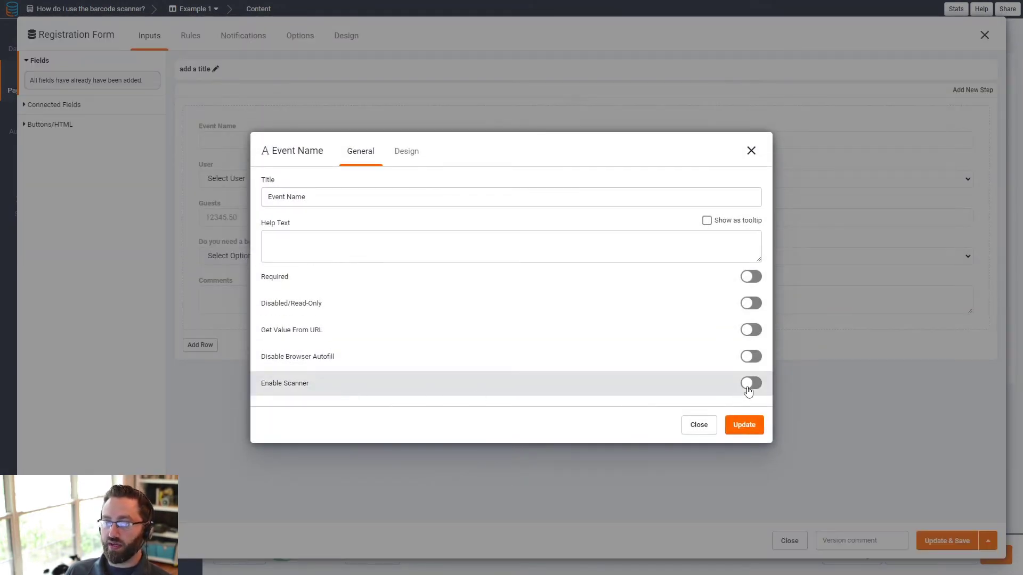
left_click(538, 395)
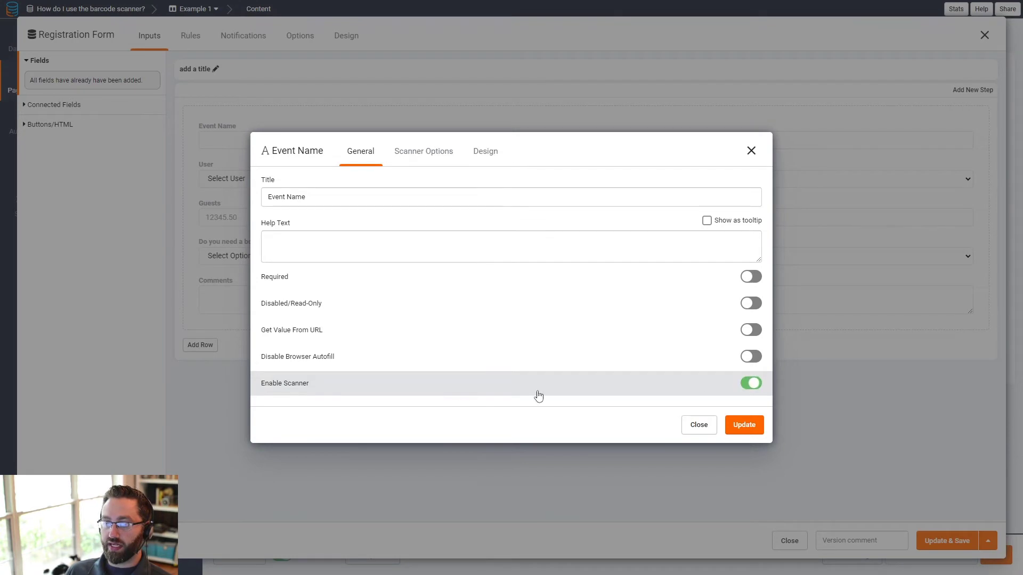
left_click(421, 164)
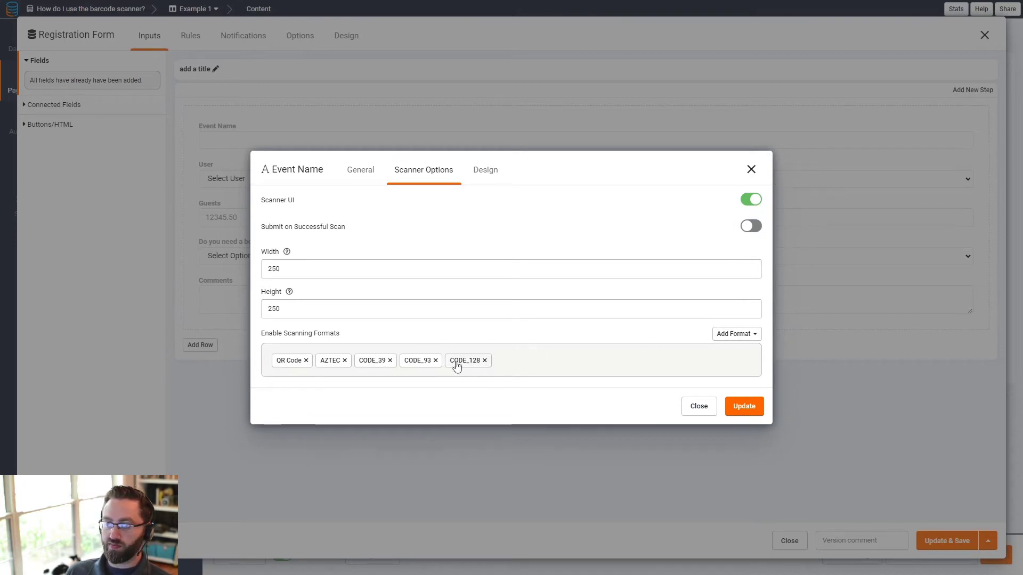
left_click(736, 409)
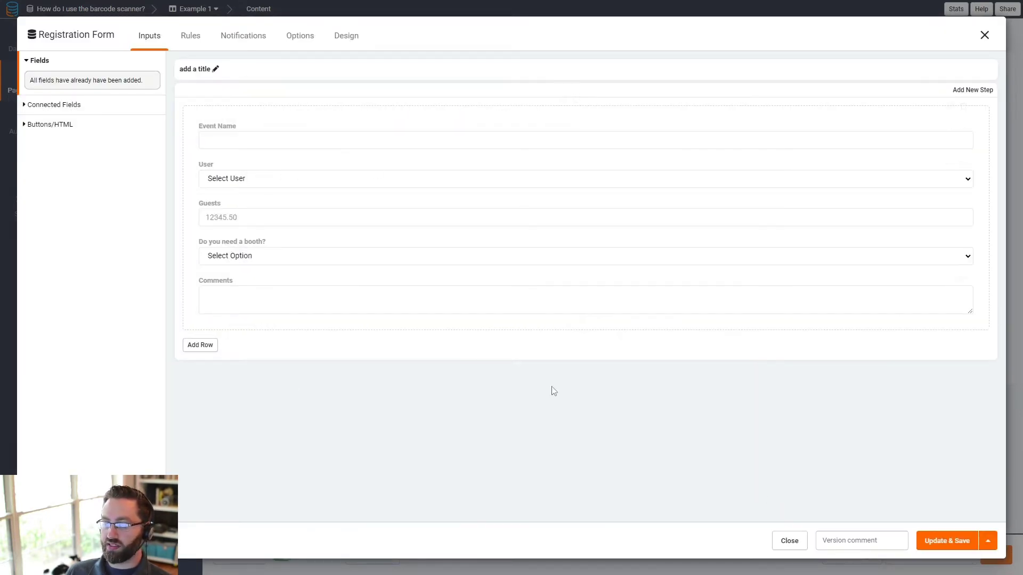
left_click(936, 540)
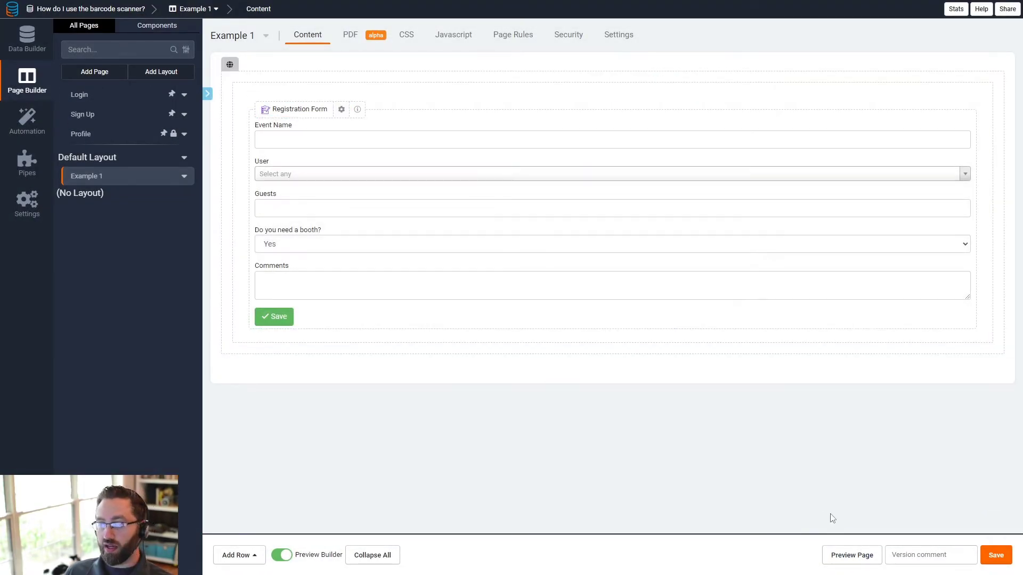
Step: Preview the Example 1 page in the live app
left_click(837, 556)
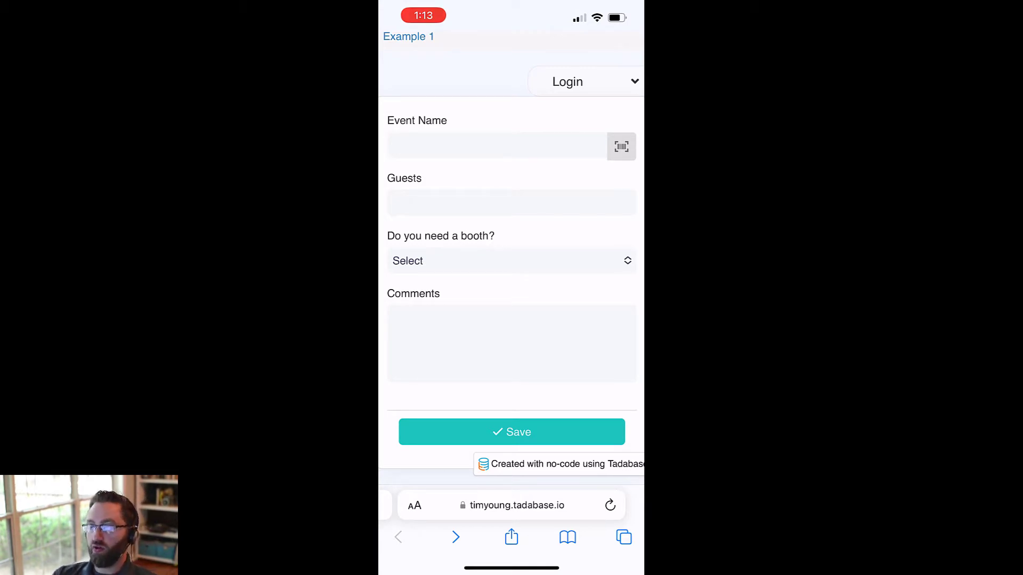
Step: Allow camera access and scan the event QR code into the Event Name field
left_click(621, 146)
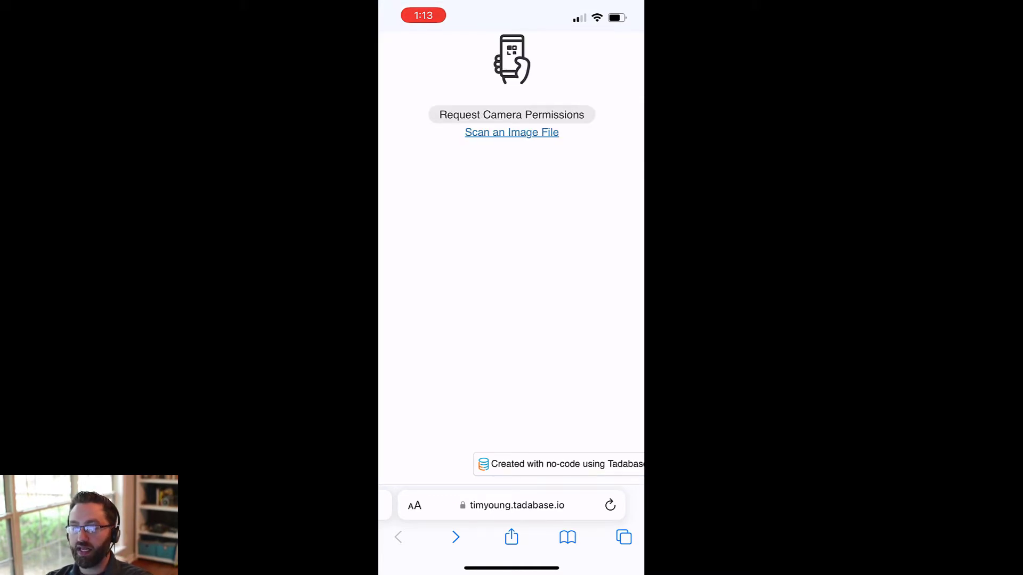
left_click(512, 115)
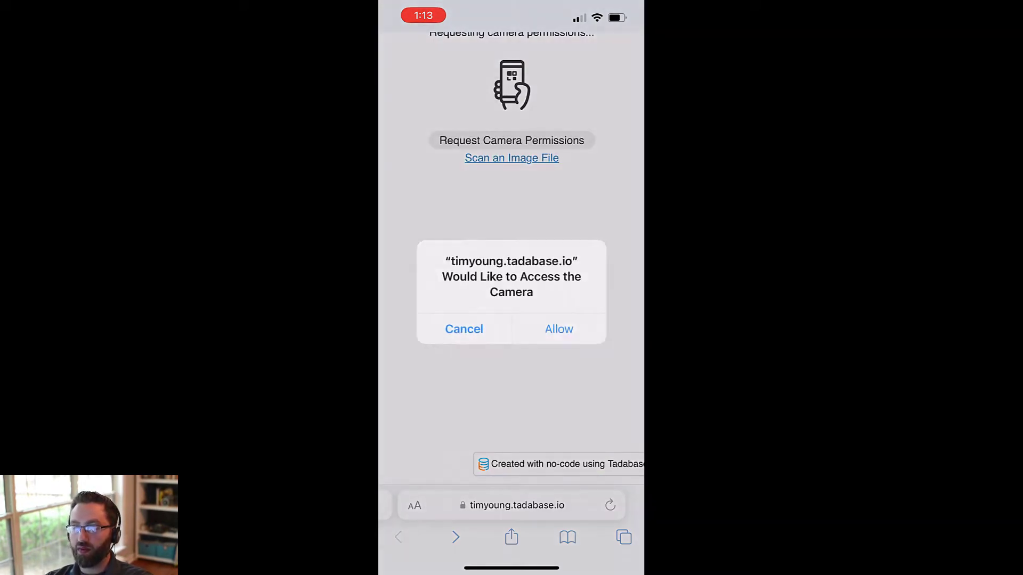
left_click(557, 327)
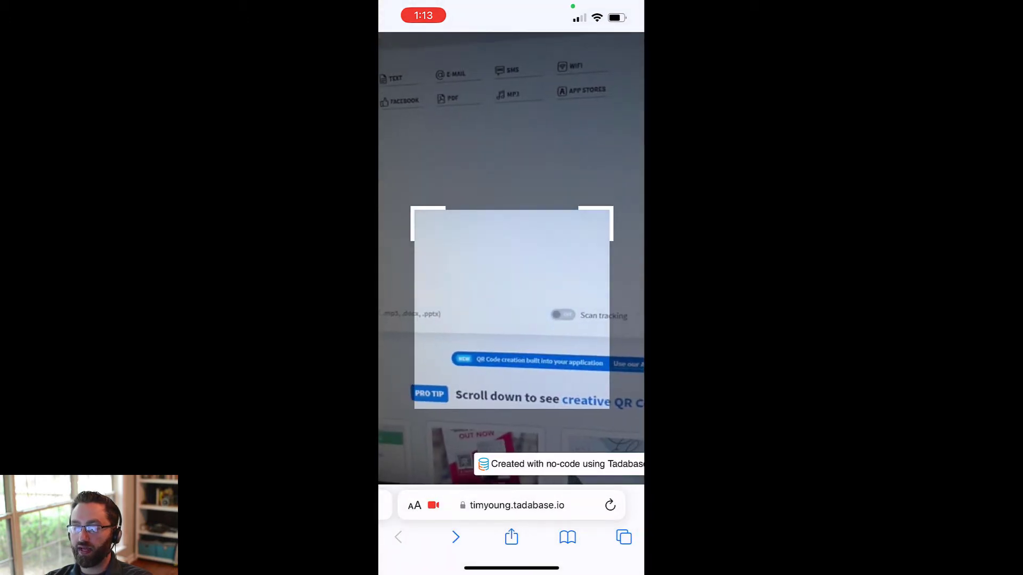
scroll(511, 266, "down", 3)
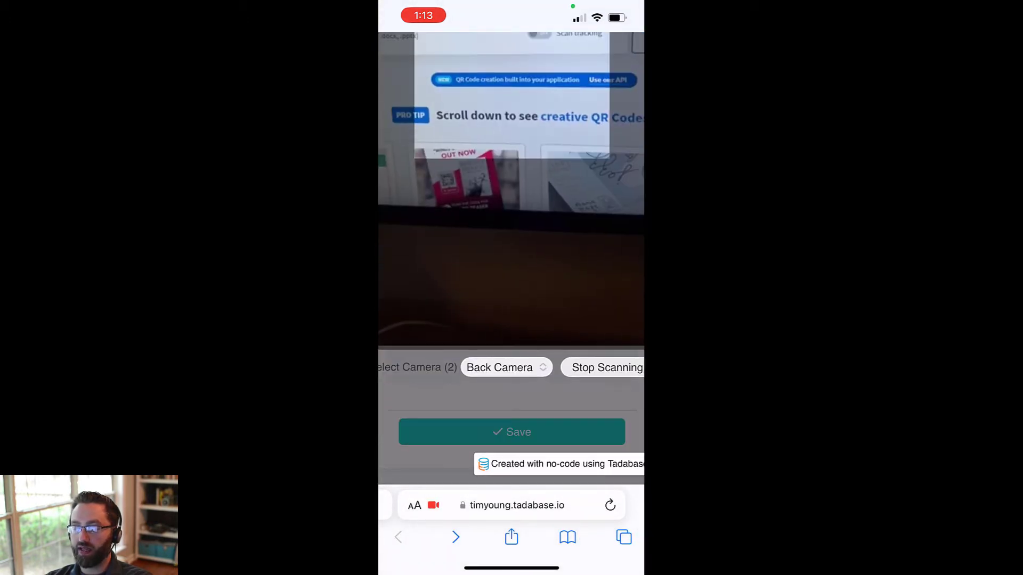
scroll(511, 266, "up", 3)
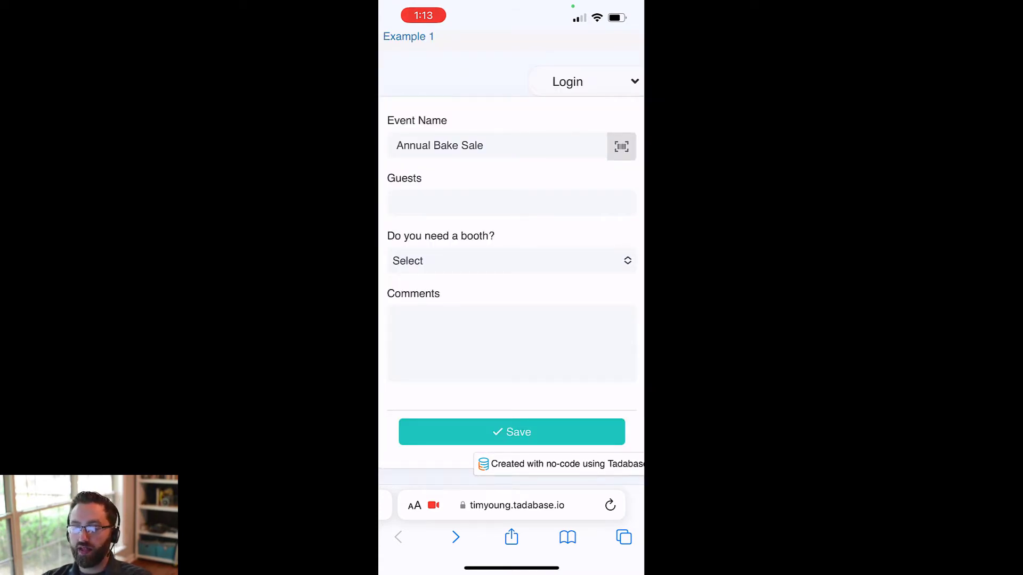
Step: Enter 2 guests, answer Yes to needing a booth, comment 'Can't wait!' and submit
left_click(453, 203)
type("2")
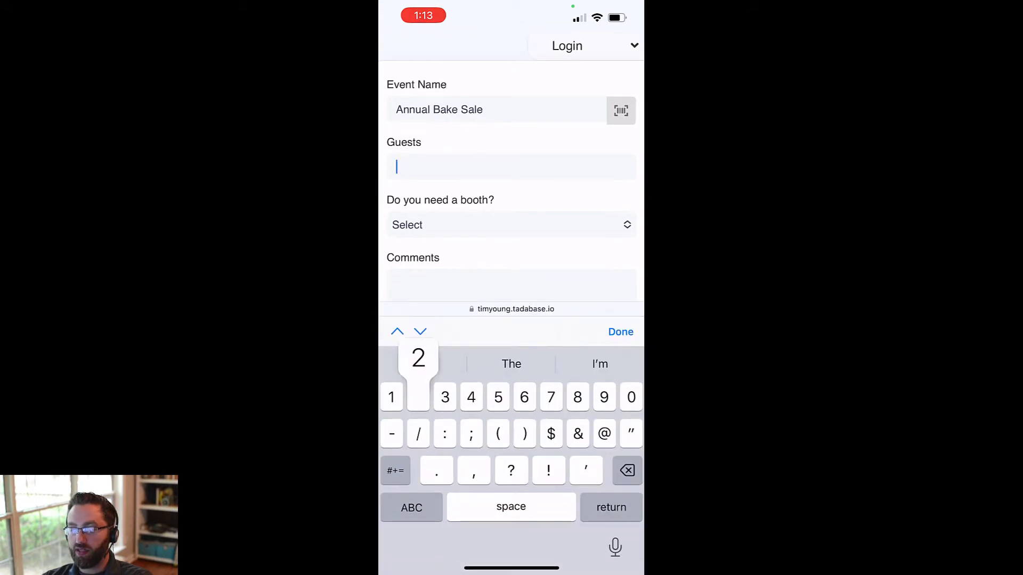
left_click(480, 225)
left_click(418, 257)
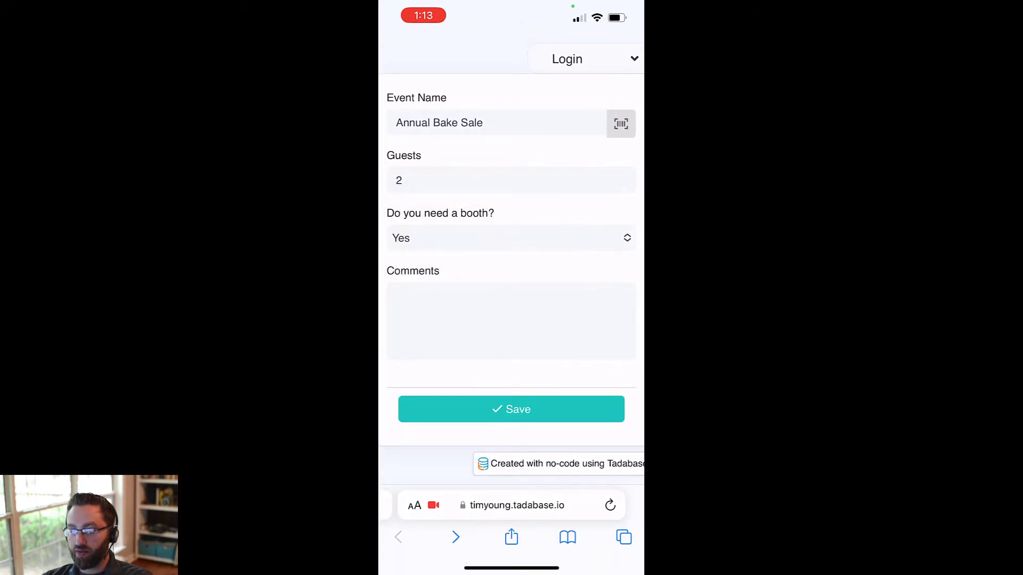
left_click(510, 330)
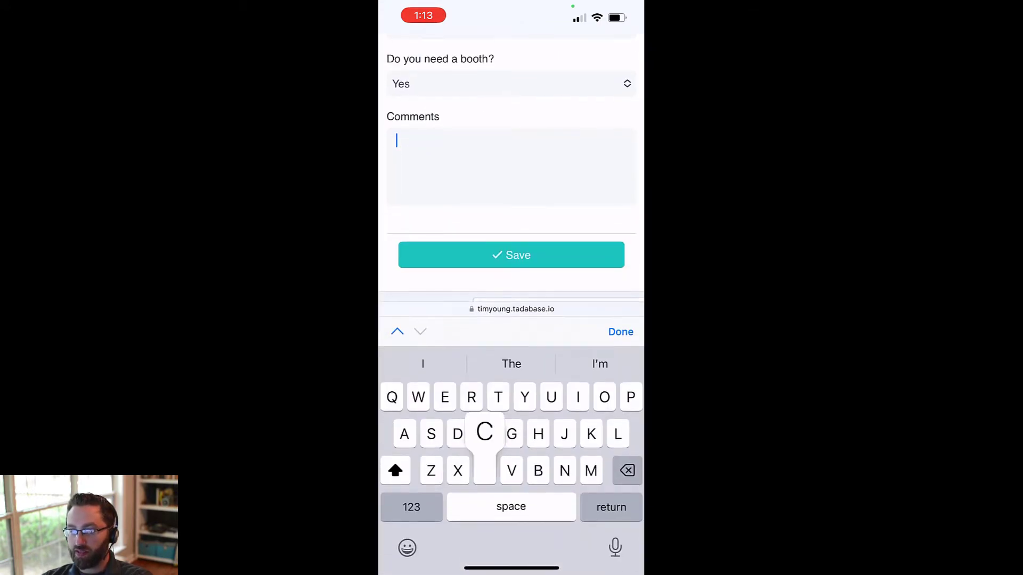
type("Can't wait!")
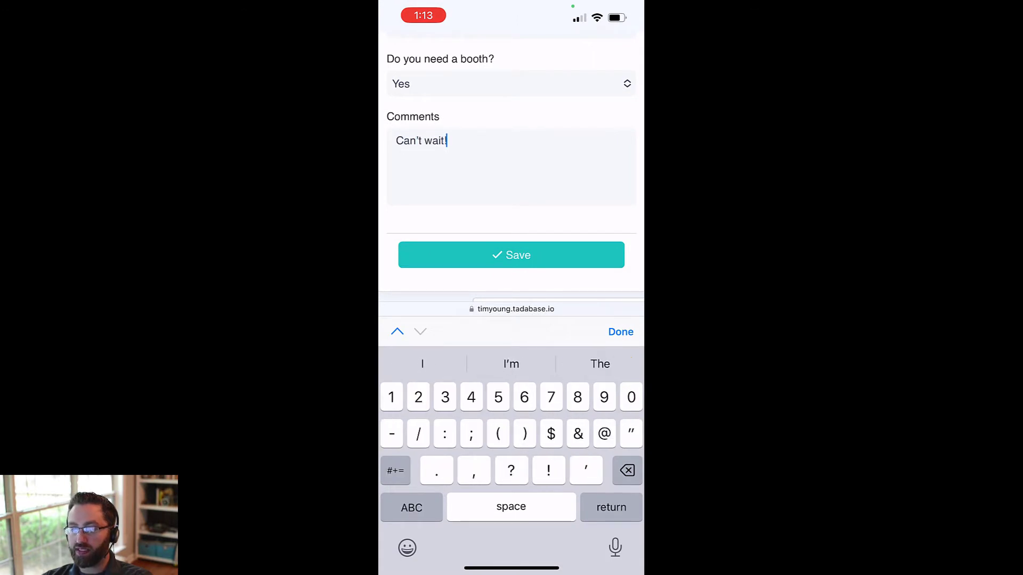
left_click(510, 255)
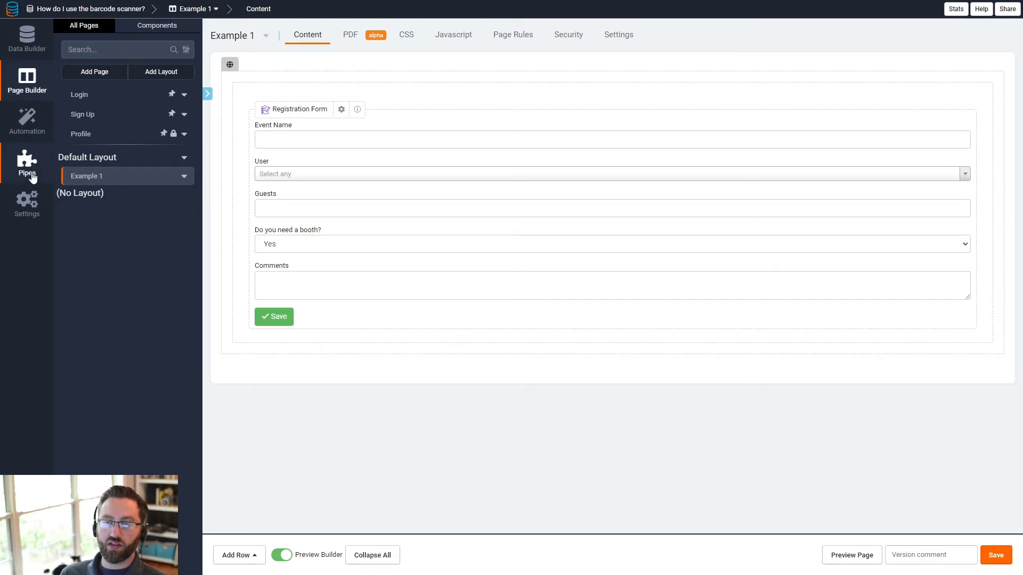
Step: Create a new Events data table, widen its Event Name column, then open the Pipes gallery
left_click(27, 37)
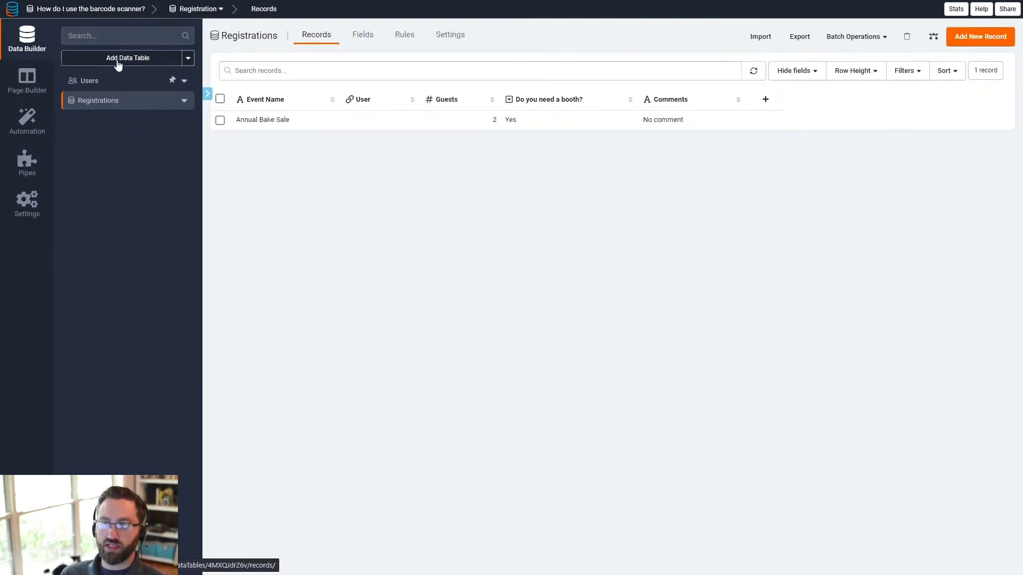
left_click(117, 58)
type("Events")
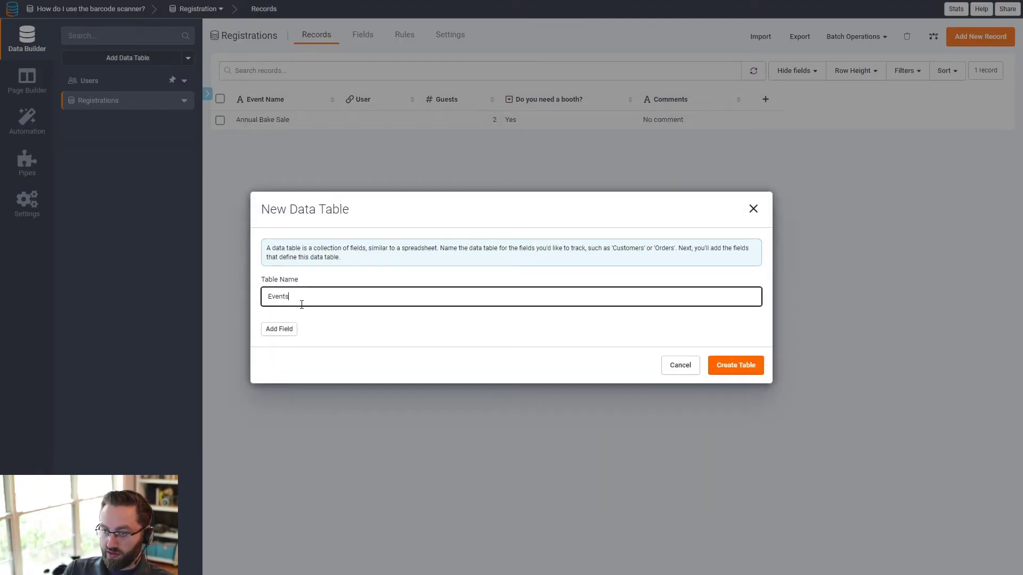
left_click(751, 370)
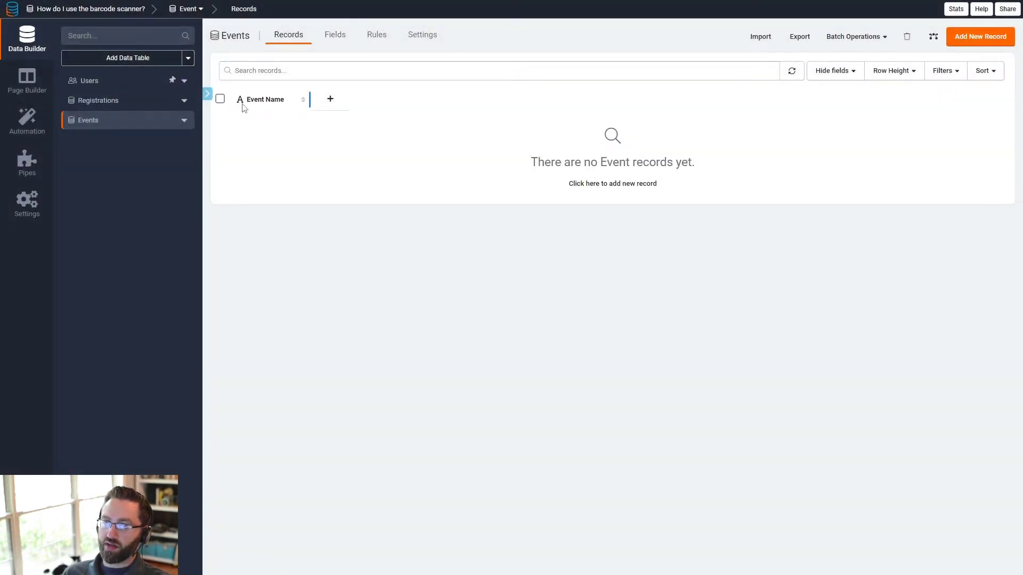
left_click_drag(309, 99, 334, 100)
left_click(27, 164)
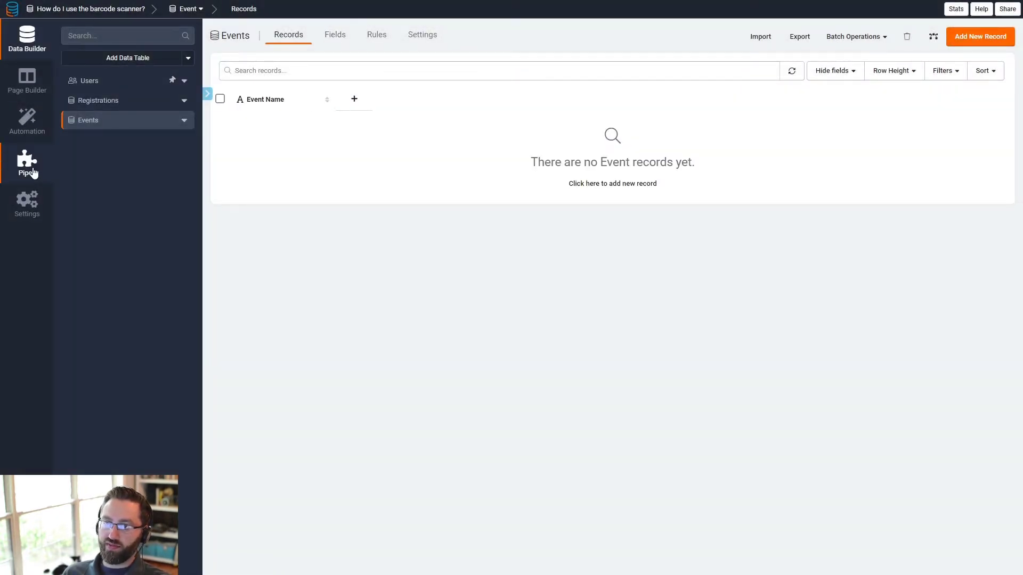
Step: Search pipes for 'qr', install Barcode and QR Generator, and list its API calls
left_click(261, 77)
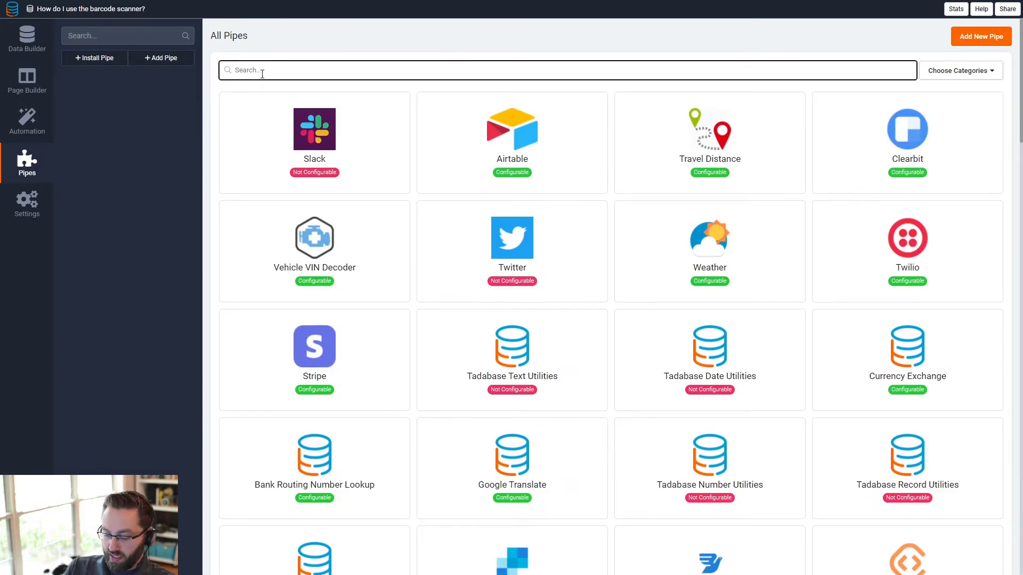
type("qr")
left_click(355, 149)
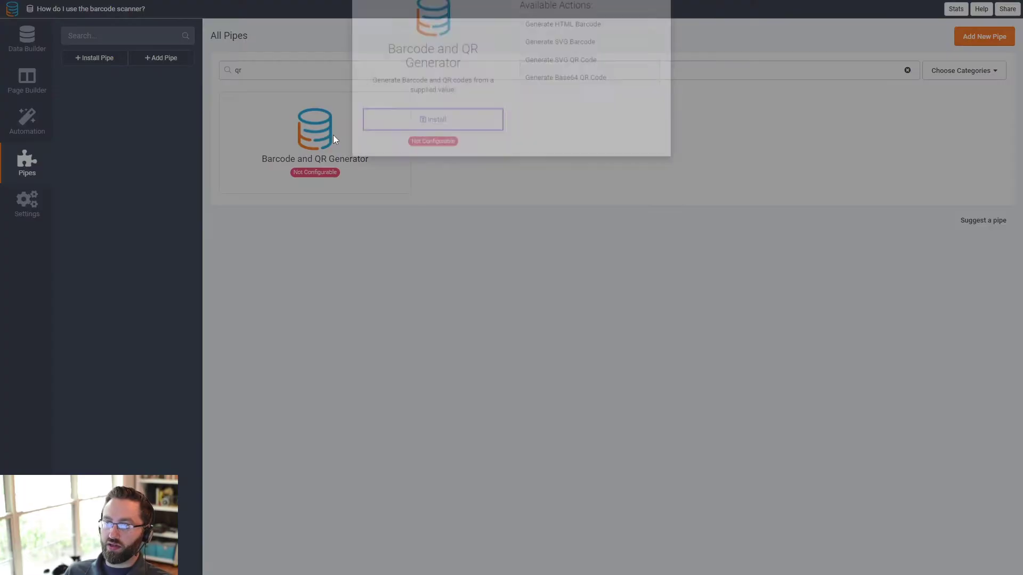
left_click(401, 157)
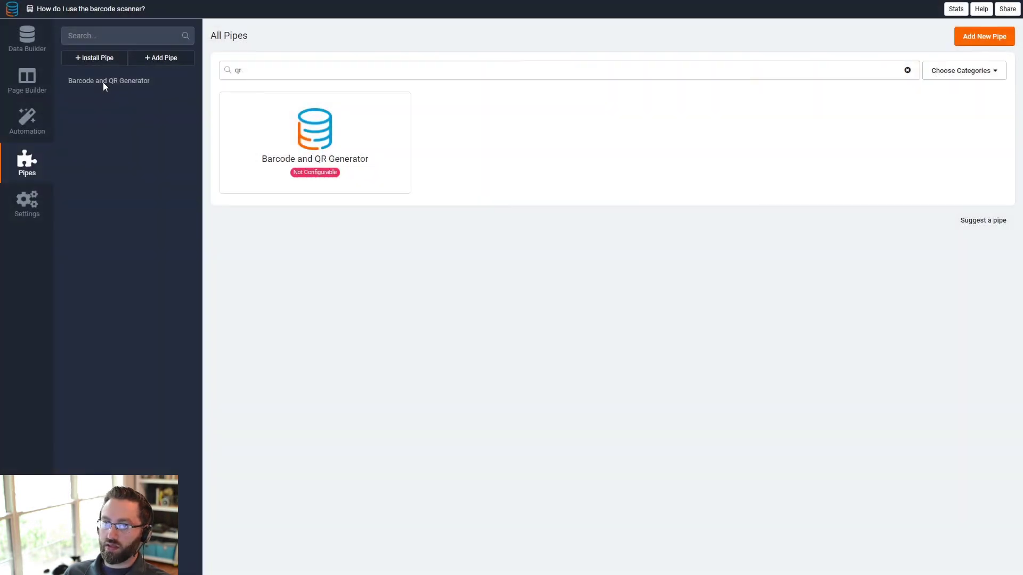
left_click(103, 82)
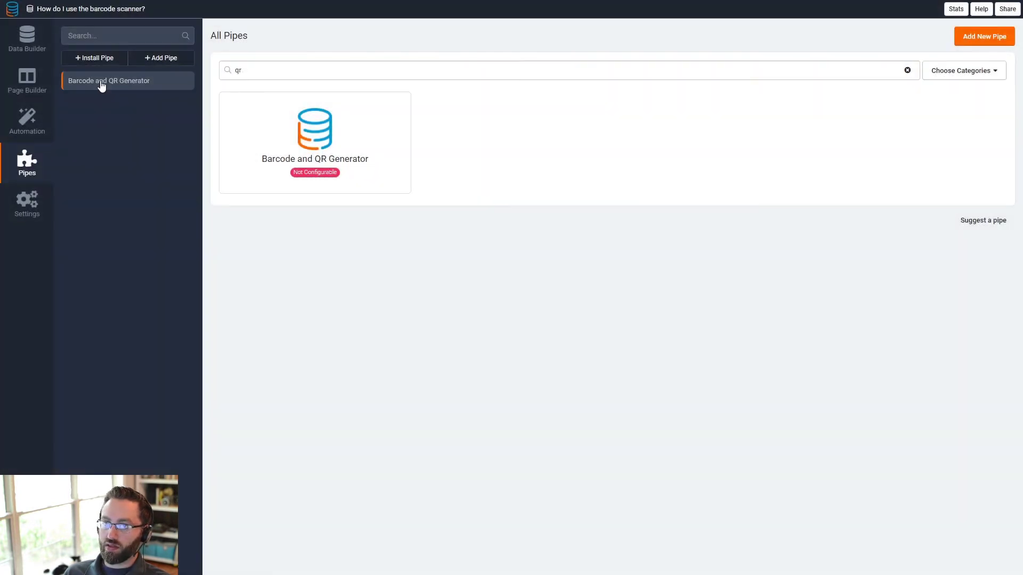
left_click(419, 38)
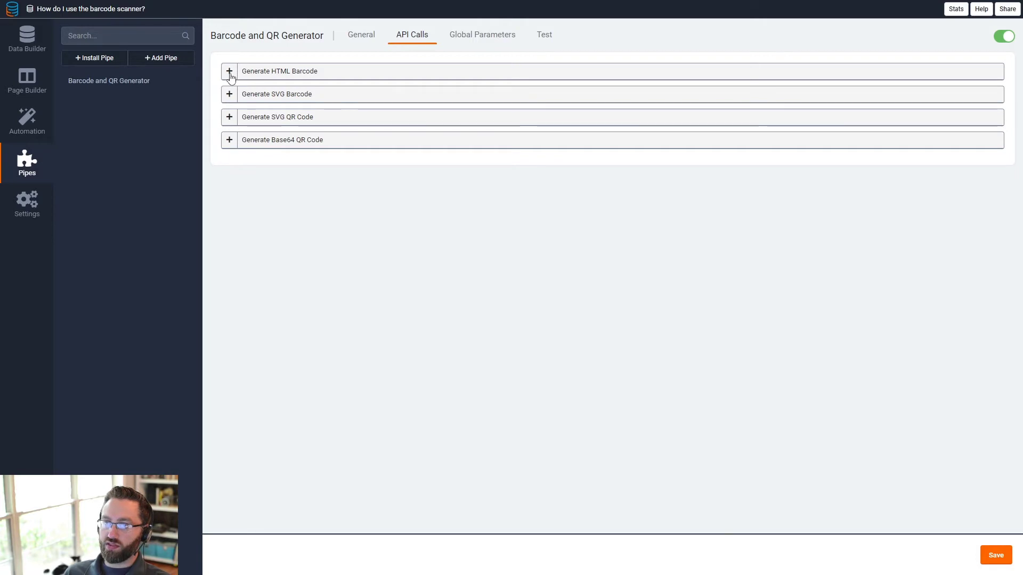
Step: Expand Generate SVG QR Code to see its Value parameter, checking the Events fields in between
left_click(229, 117)
left_click(230, 117)
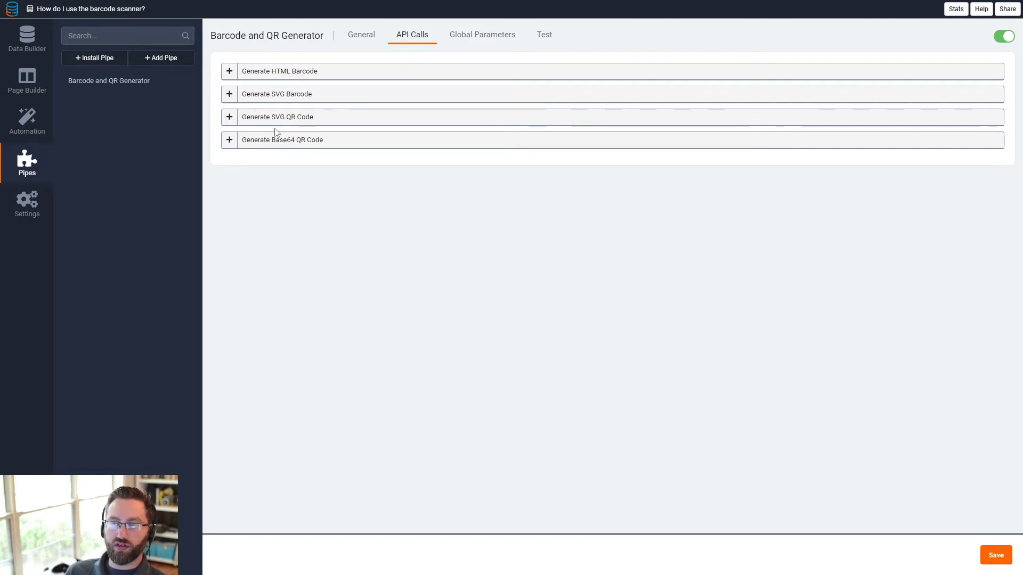
left_click(229, 118)
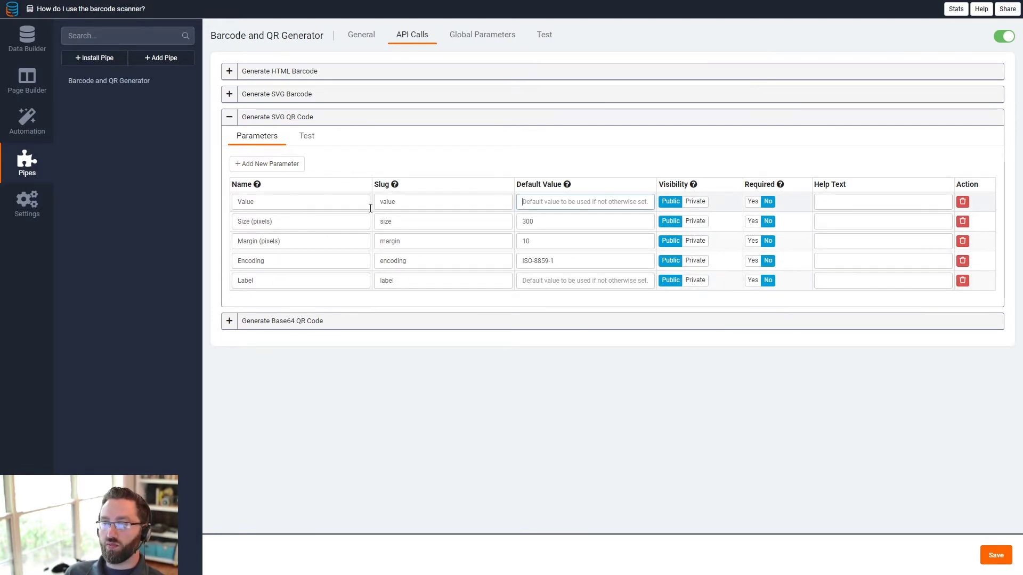
left_click(319, 201)
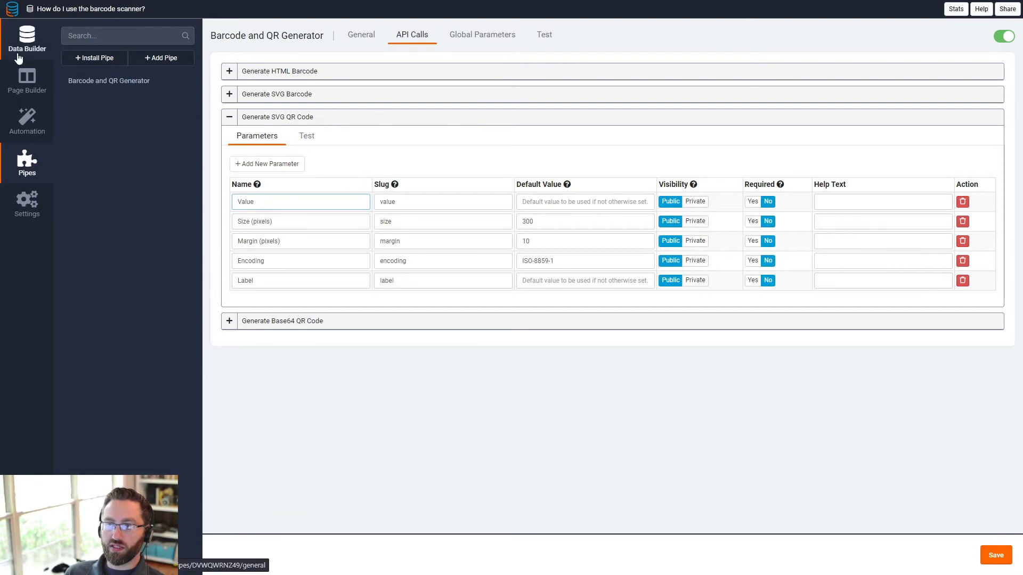
left_click(26, 40)
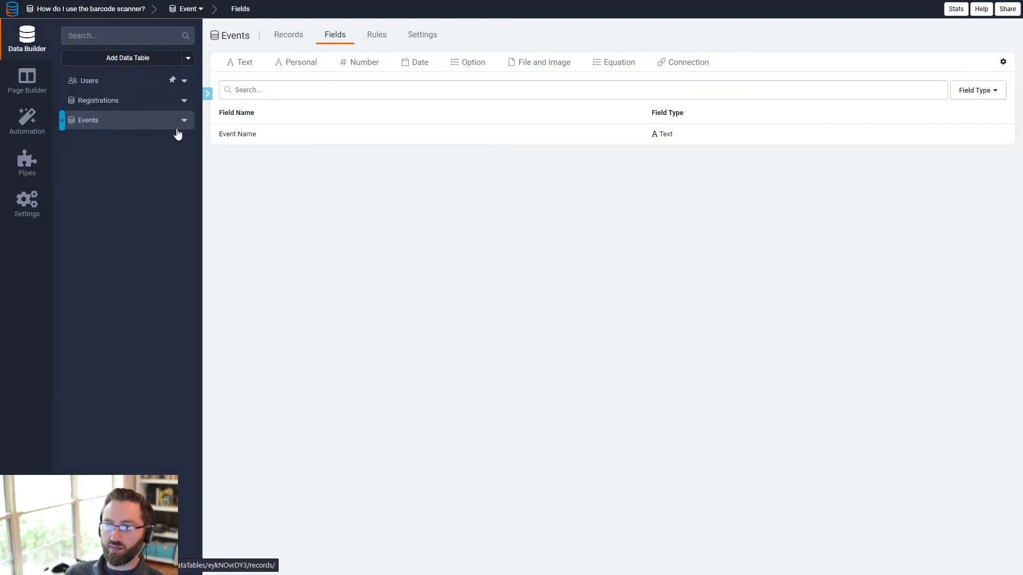
mouse_move(247, 66)
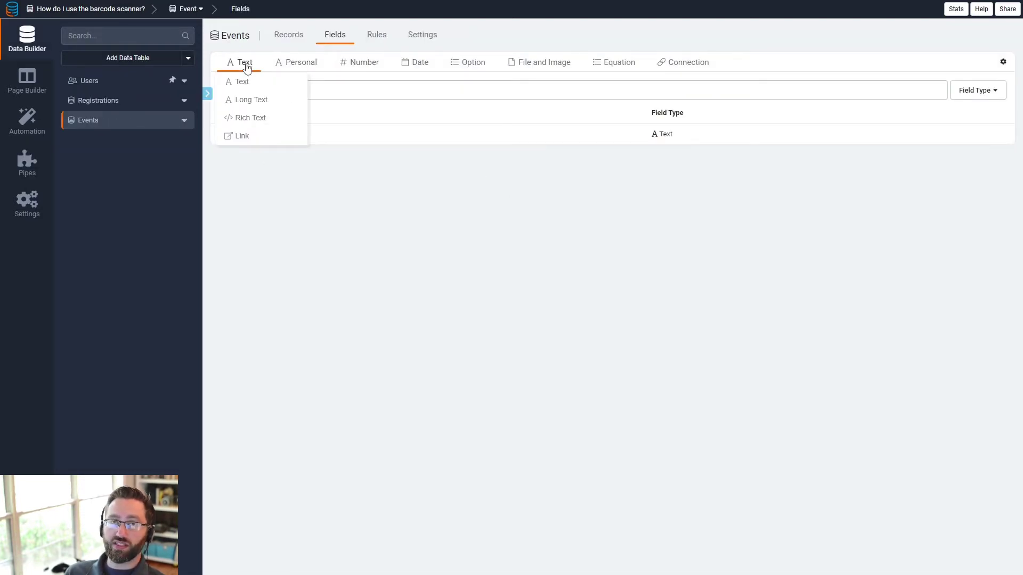
left_click(27, 163)
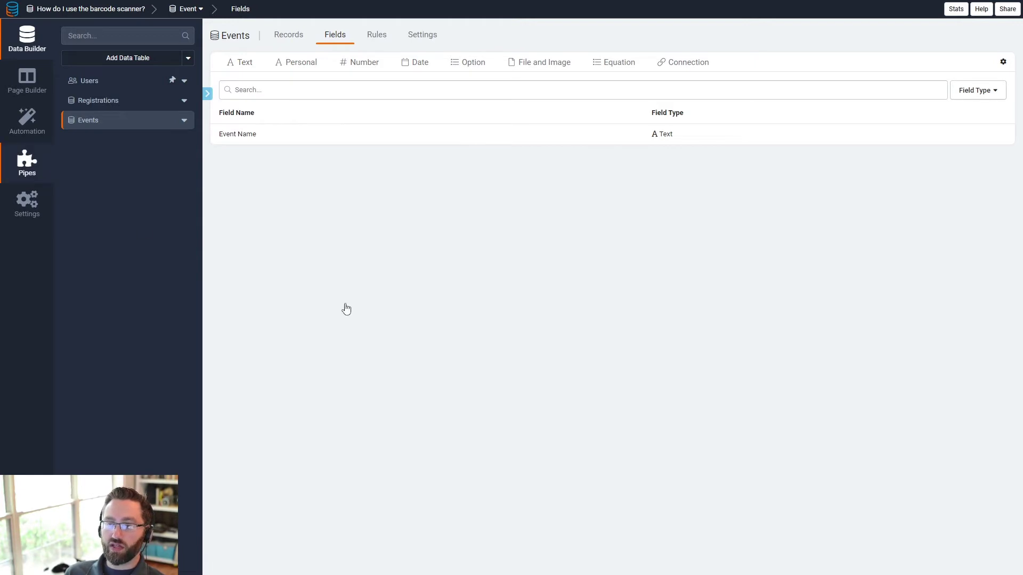
left_click(413, 35)
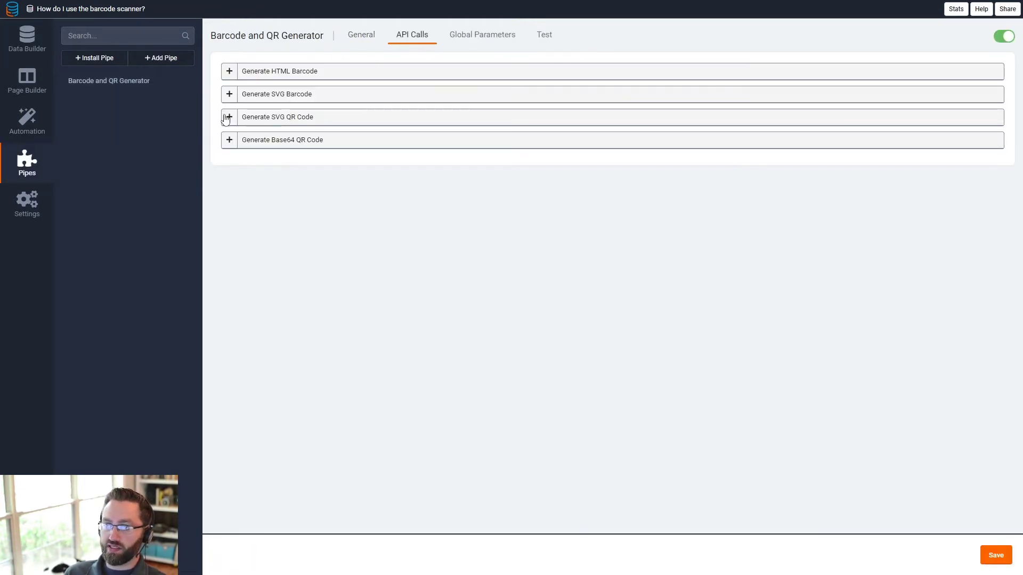
left_click(229, 117)
Step: Test the SVG QR Code call with the Value 'Annual Bake Sale'
left_click(307, 136)
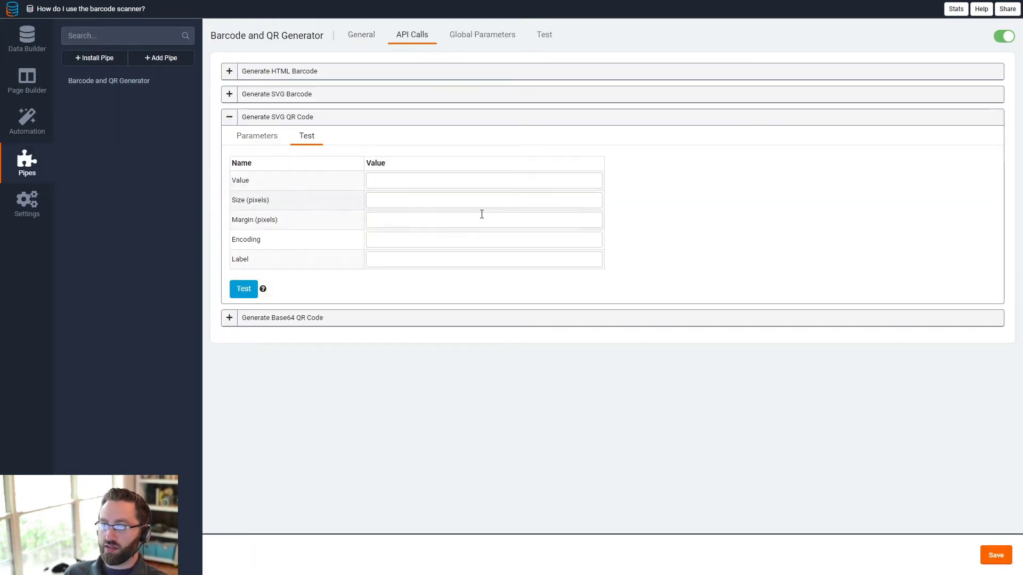
left_click(403, 184)
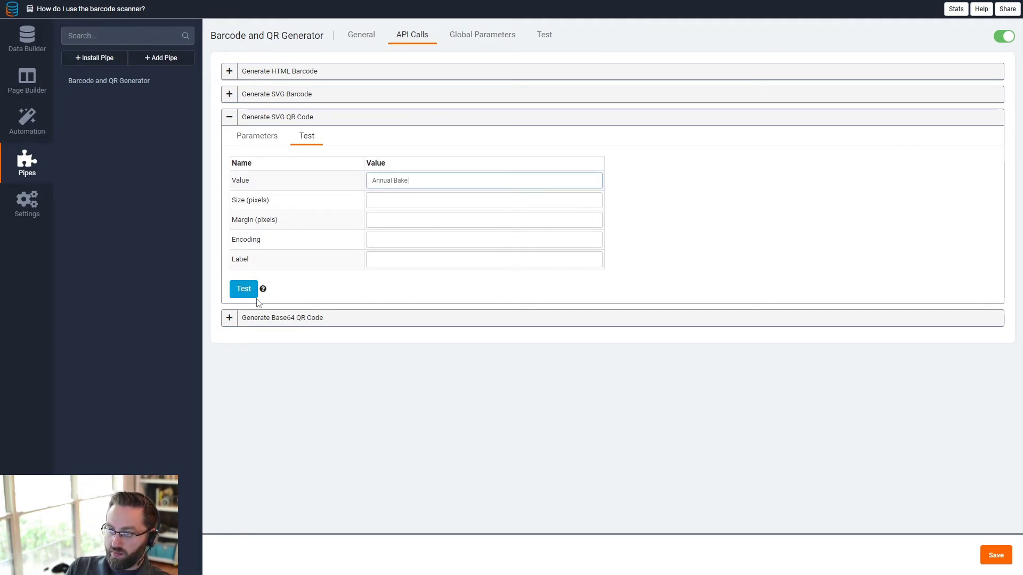
key("ctrl+a")
left_click(243, 288)
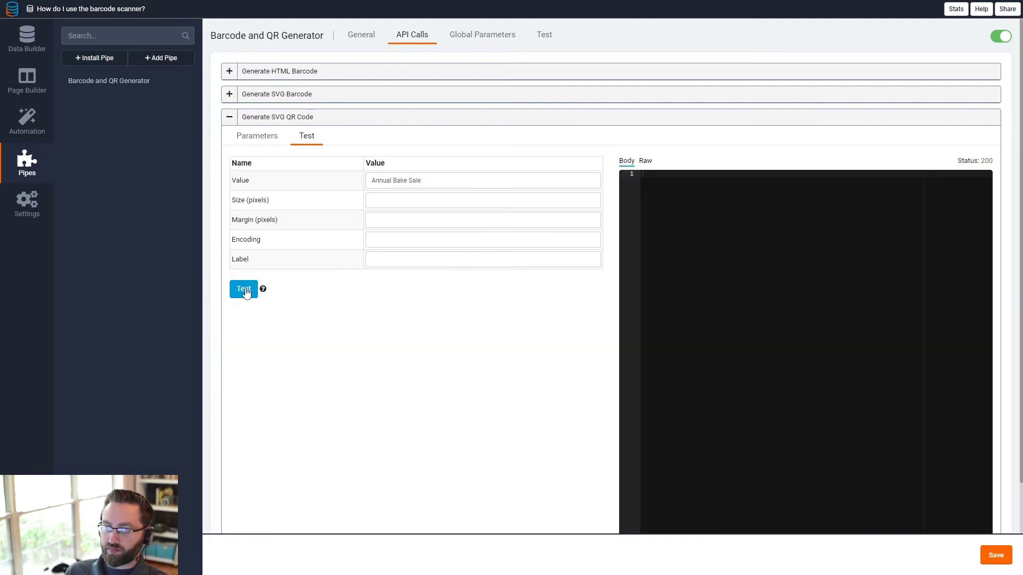
Step: Inspect the raw SVG markup returned by the test
left_click(645, 161)
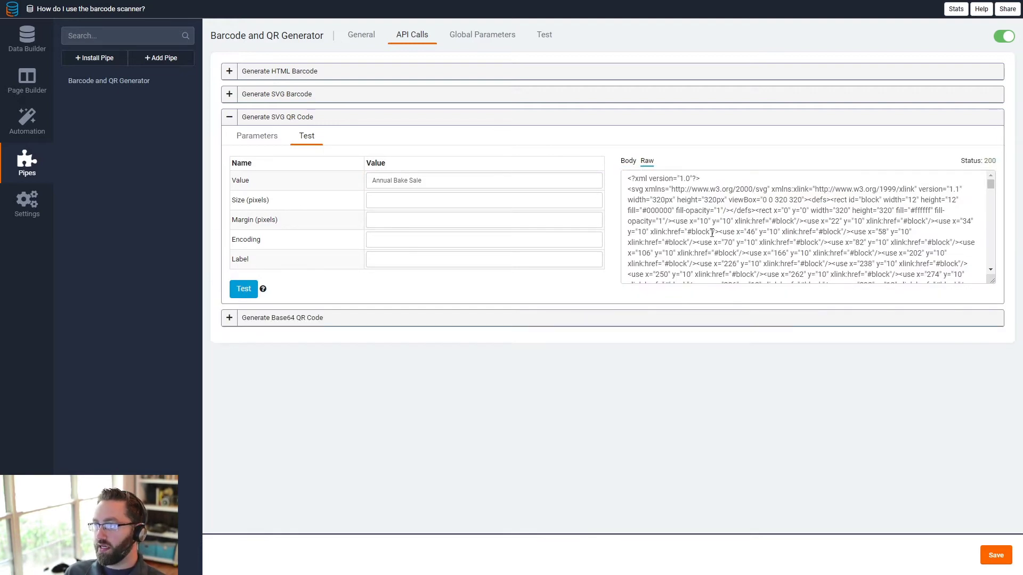
left_click_drag(631, 190, 692, 250)
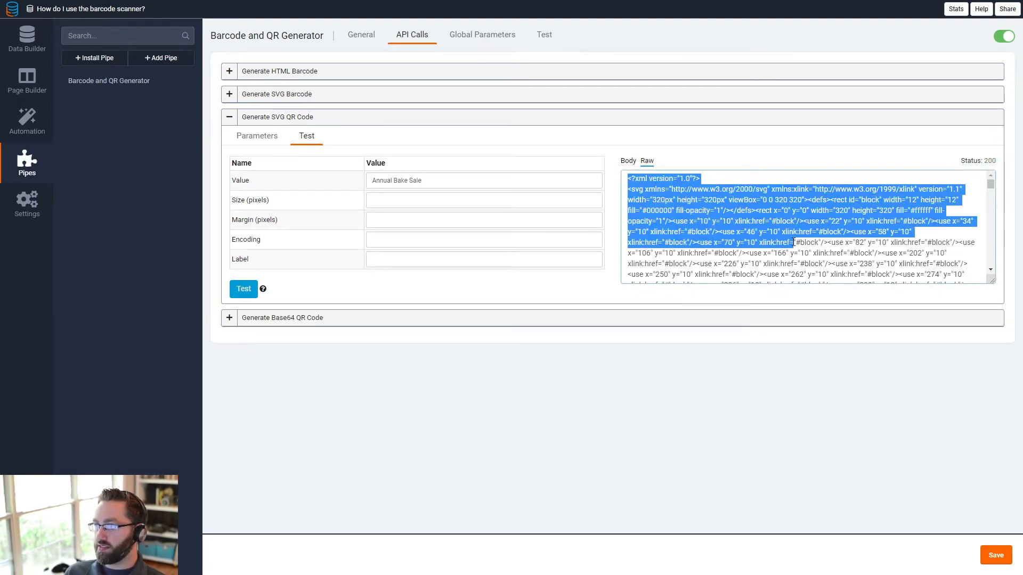
scroll(767, 239, "down", 5)
scroll(768, 240, "down", 8)
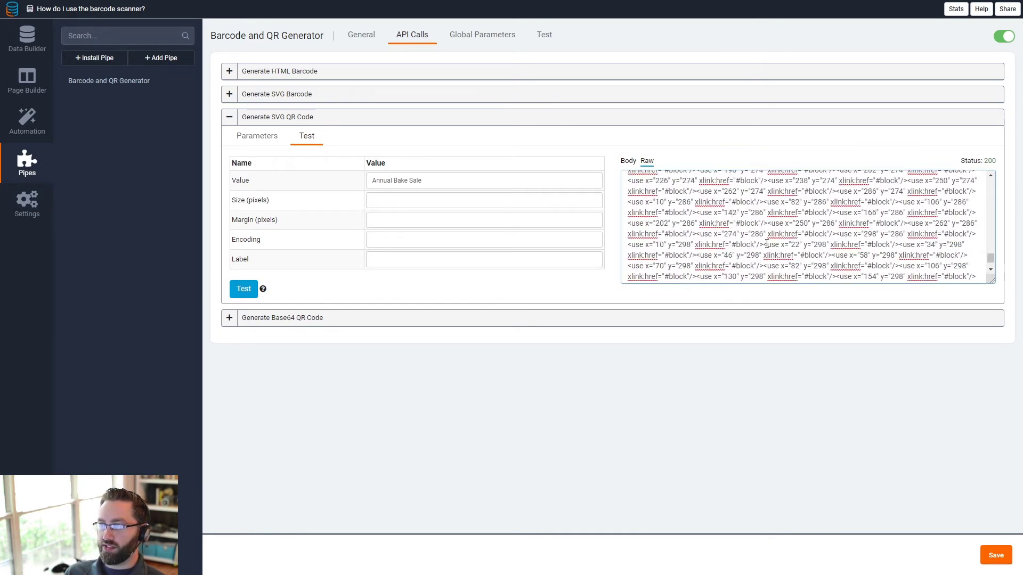
scroll(769, 240, "up", 20)
left_click(725, 167)
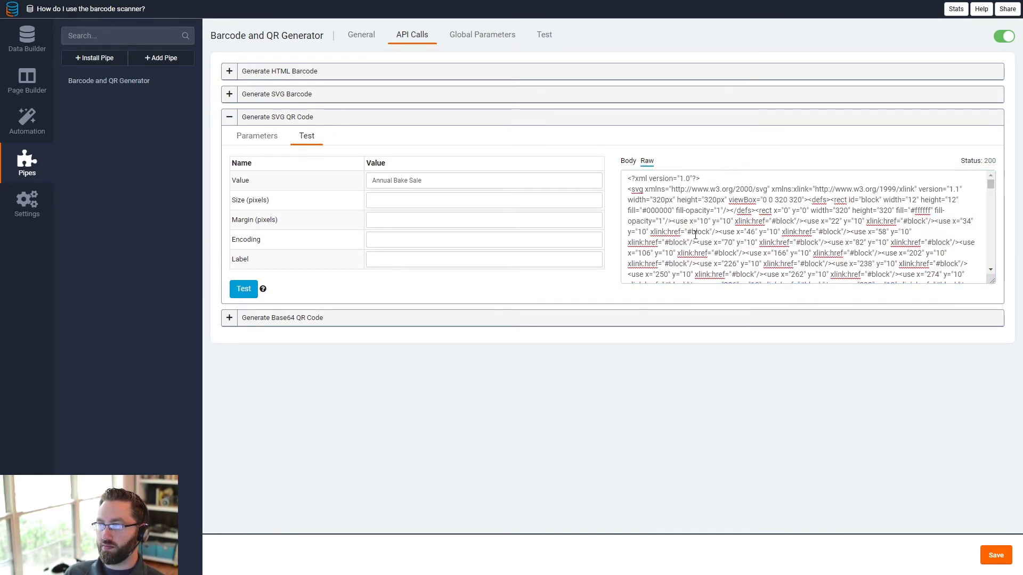
left_click(27, 37)
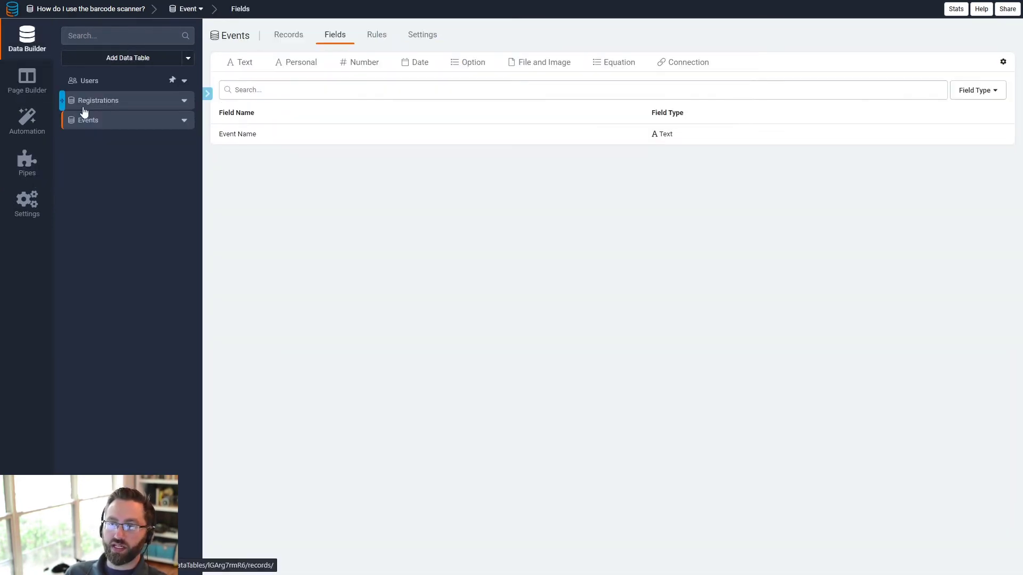
Step: Add a Rich Text field named QR Code to the Events table
mouse_move(284, 62)
mouse_move(240, 62)
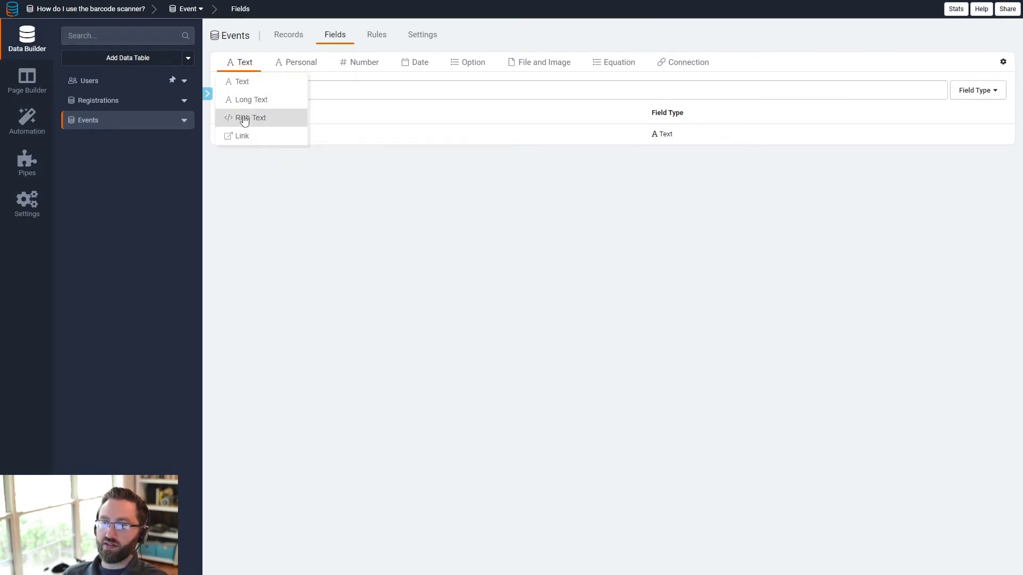
left_click(246, 118)
key("ctrl+a")
type("QR")
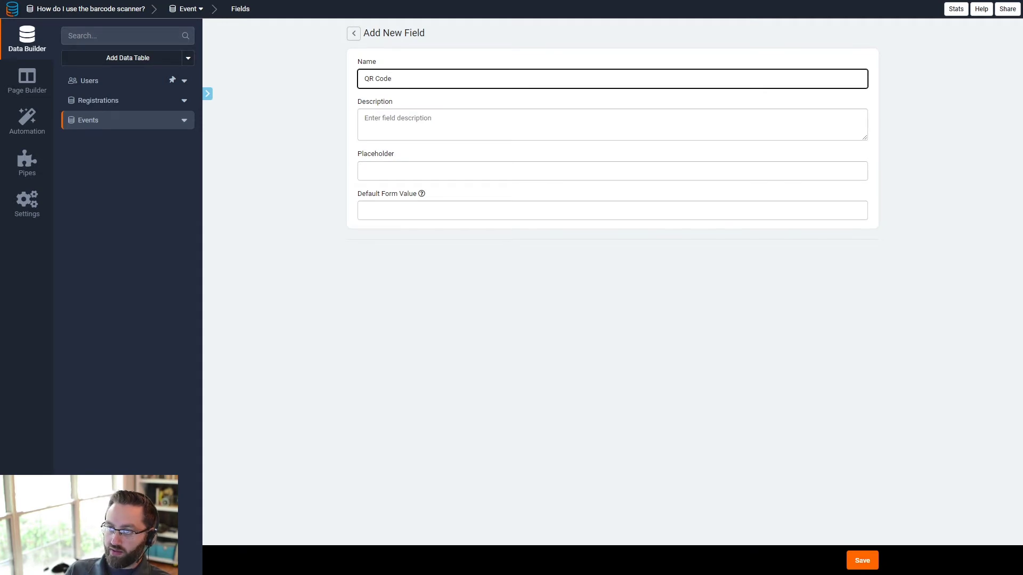
left_click(863, 567)
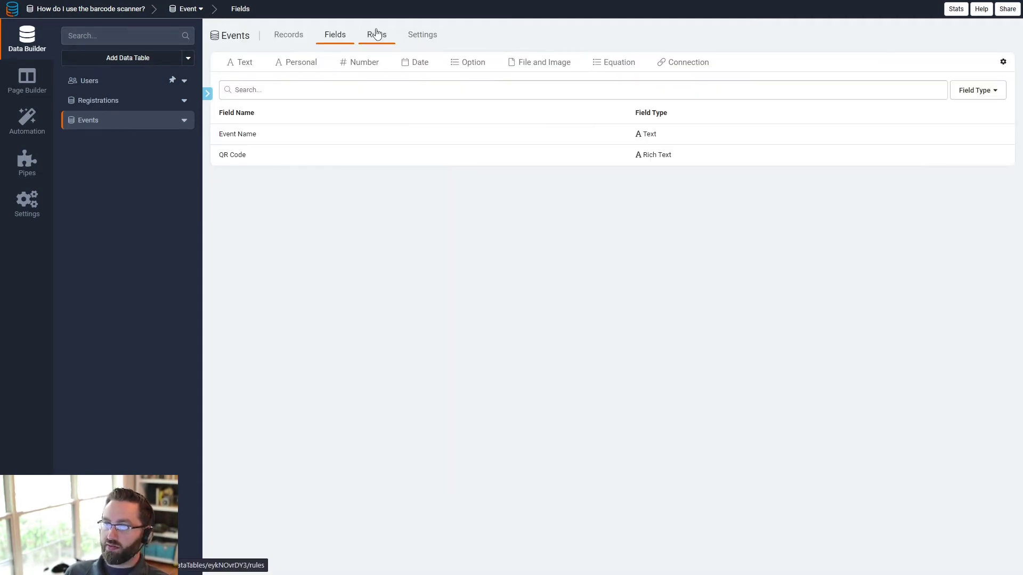
left_click(376, 33)
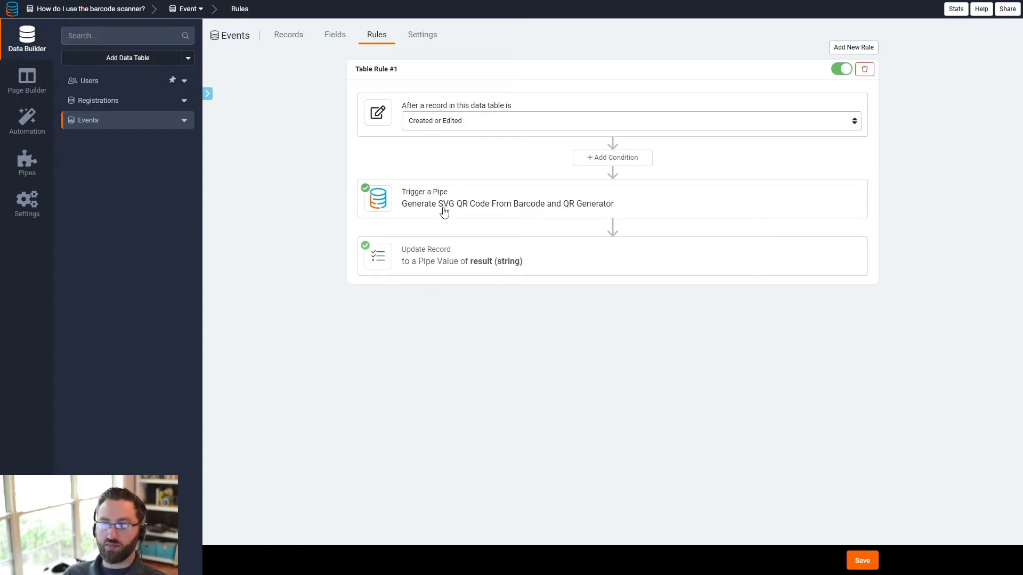
Step: Keep Table Rule #1's QR pipe trigger firing when an event record is Created or Edited
left_click(420, 198)
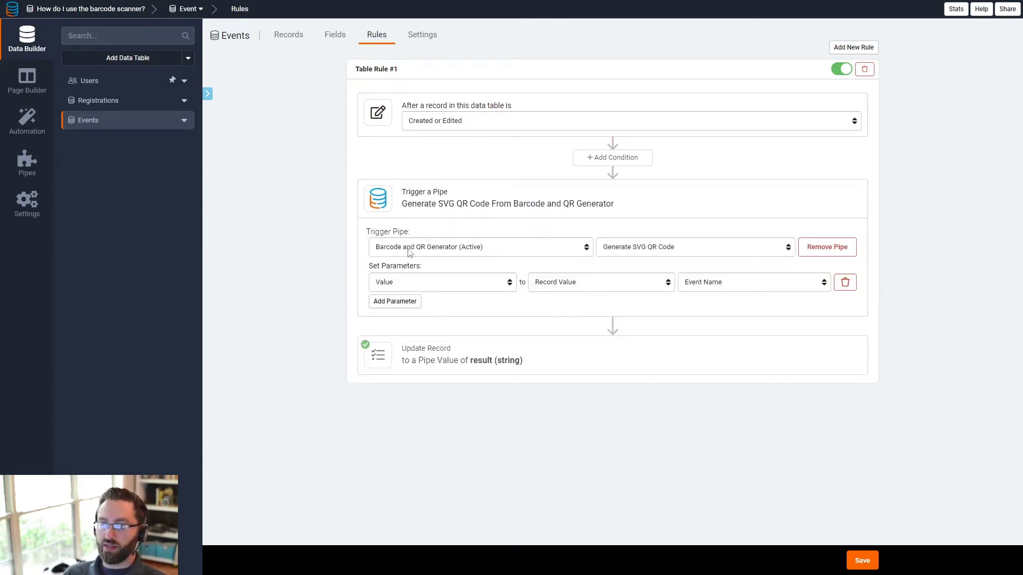
left_click(438, 121)
left_click(437, 121)
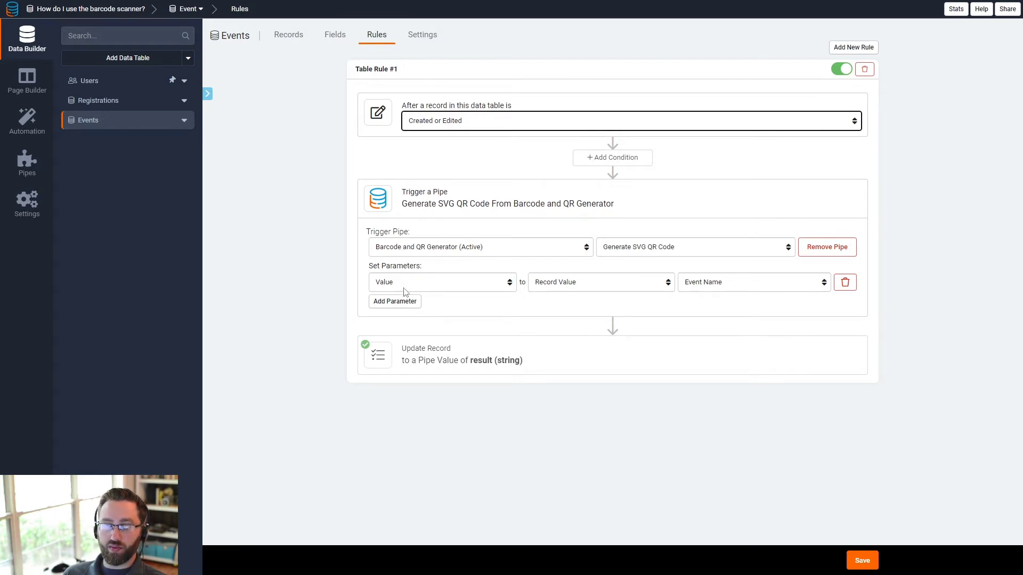
Step: Have the rule's Update Record write the pipe's string result into the QR Code field, and save it
left_click(423, 351)
left_click(452, 405)
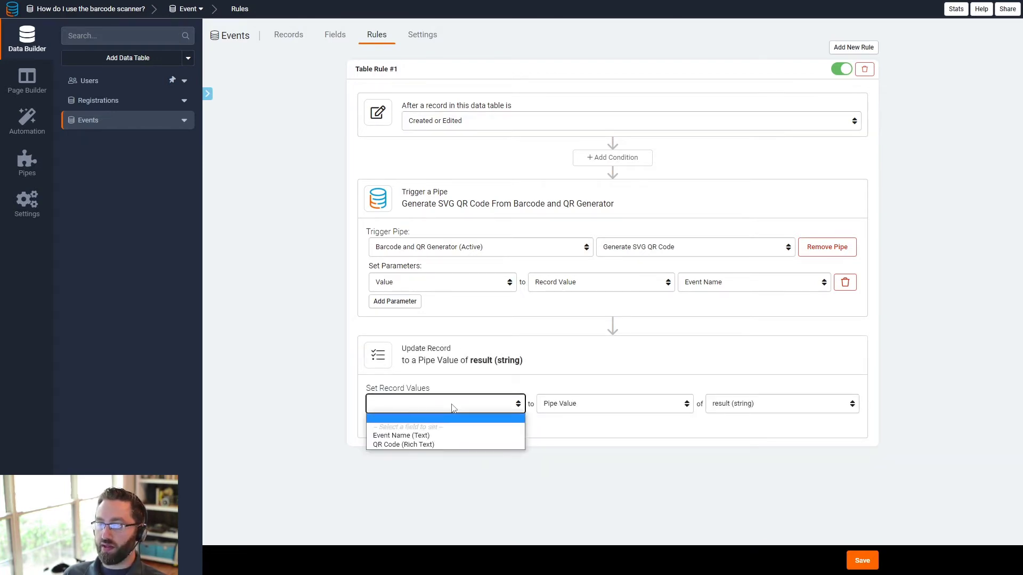
left_click(405, 444)
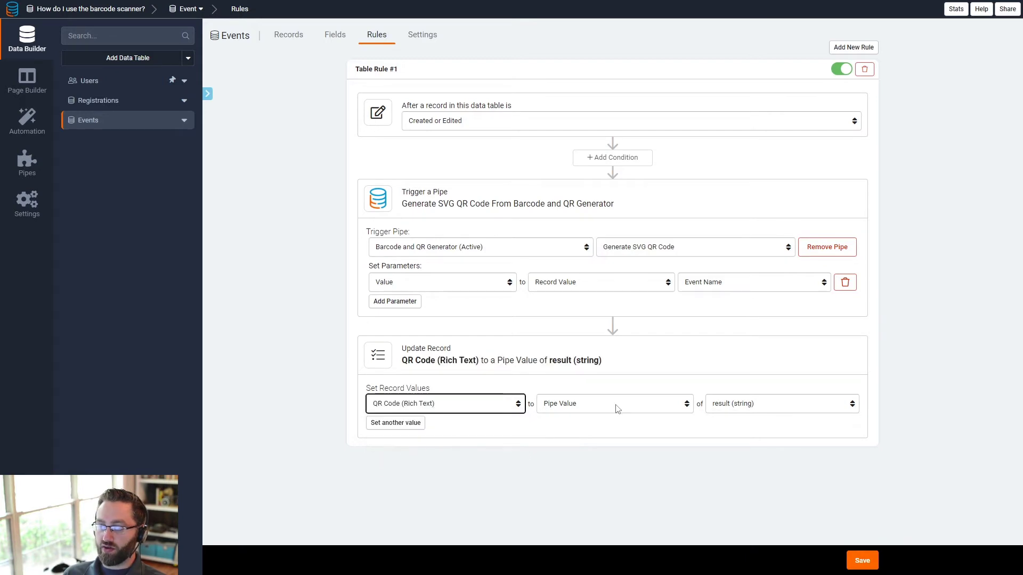
left_click(865, 566)
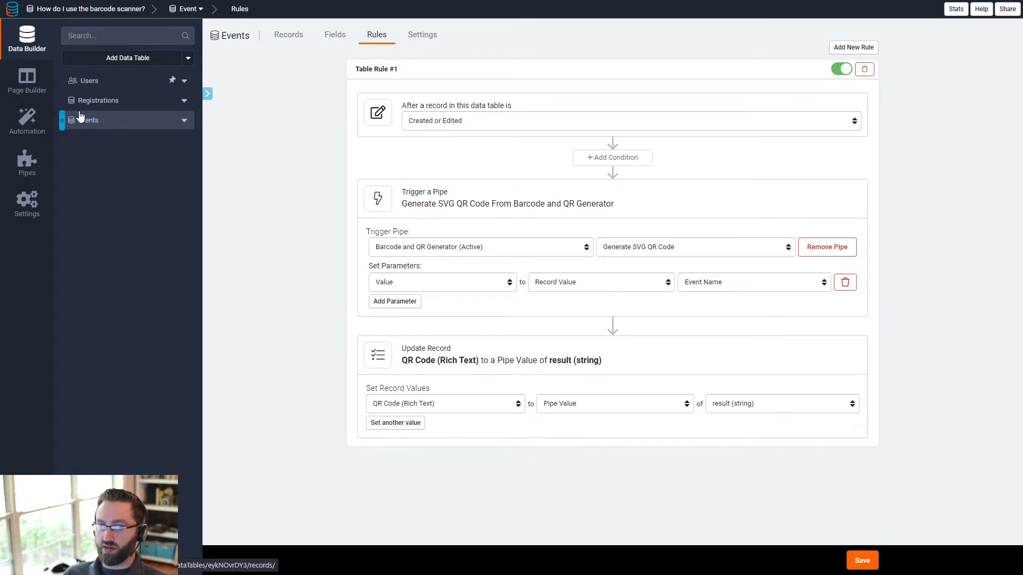
left_click(121, 125)
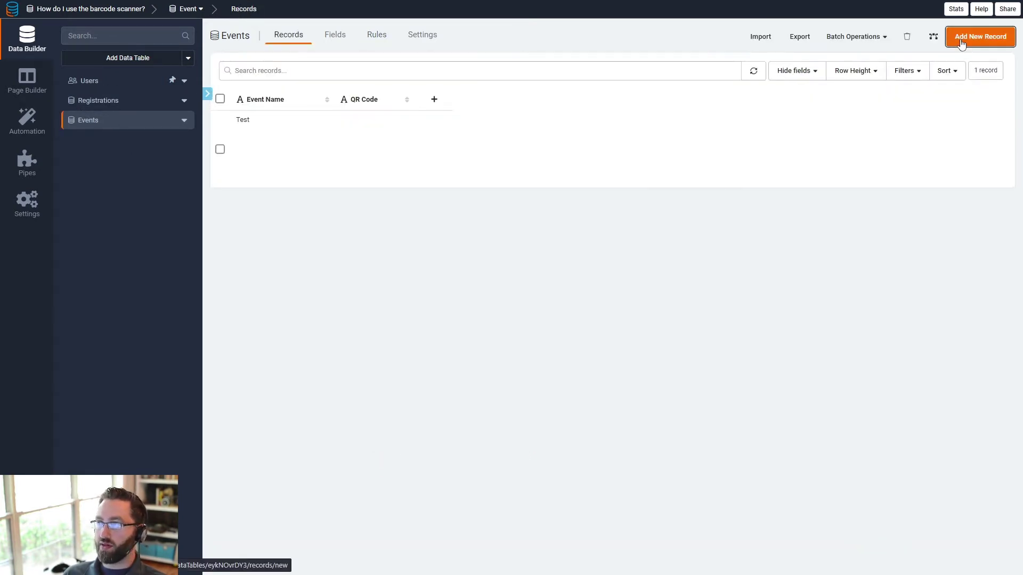
Step: Add a new event record named 'Annual Bake Sale'
left_click(980, 36)
type("Annual Bake Sale")
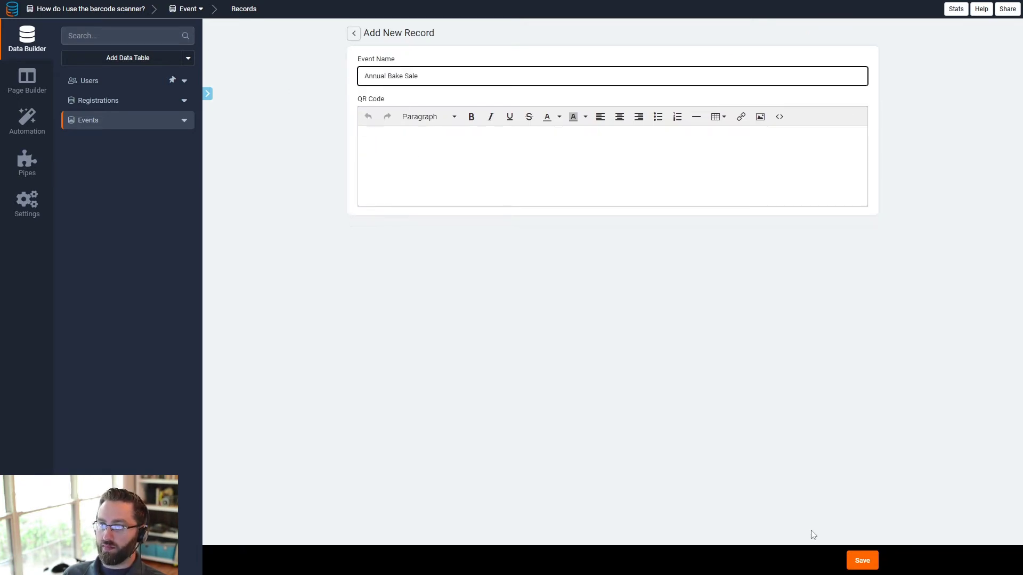
left_click(861, 561)
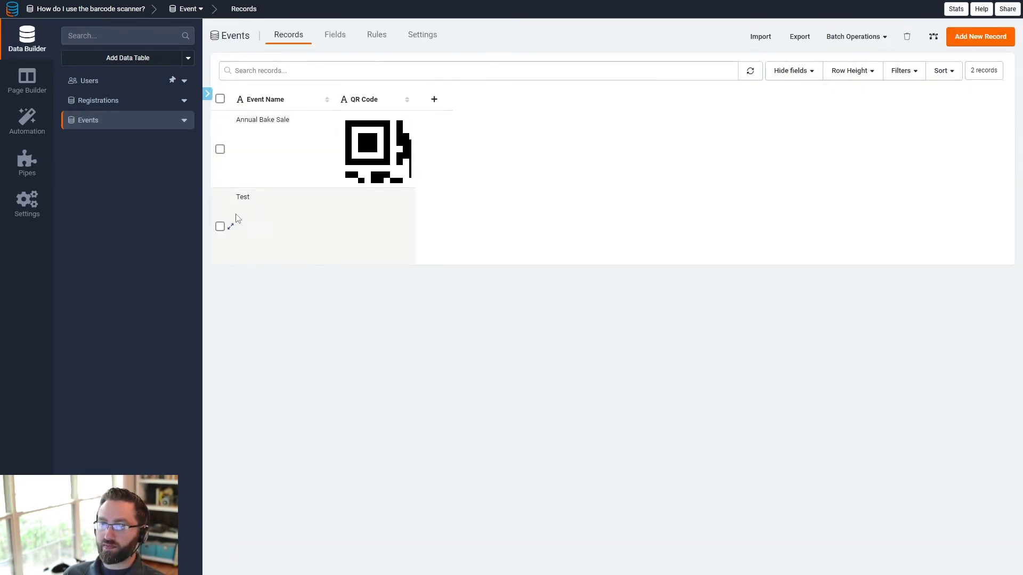
Step: Delete the Test event record and widen the QR Code column to show the full code
left_click(220, 226)
left_click(330, 100)
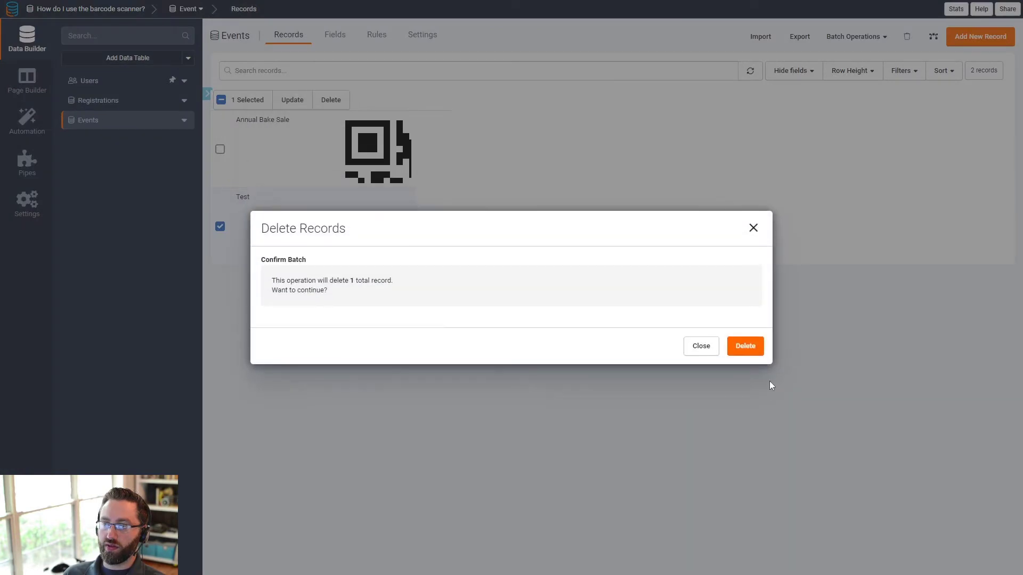
left_click(745, 347)
left_click(755, 343)
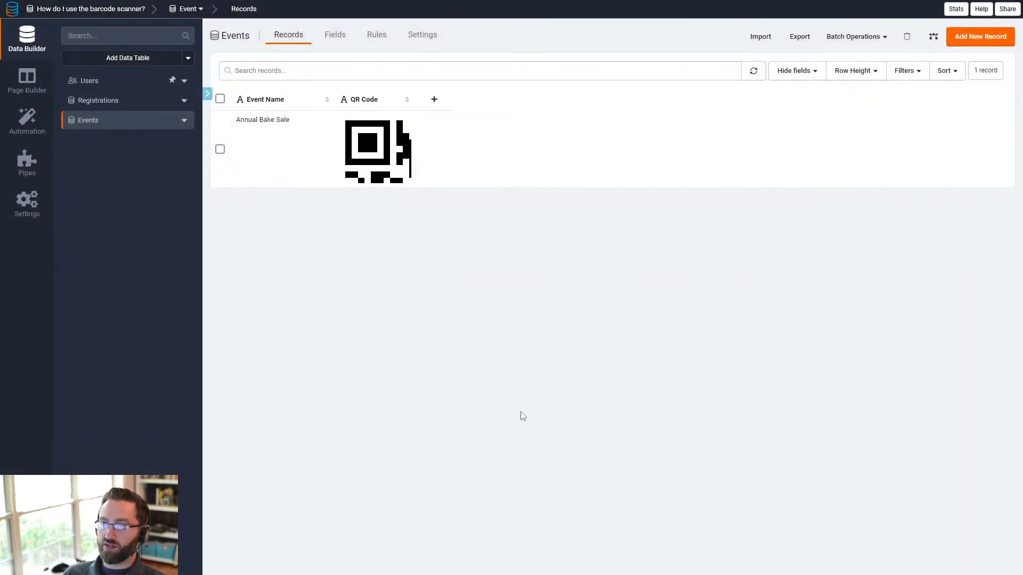
left_click_drag(411, 99, 560, 99)
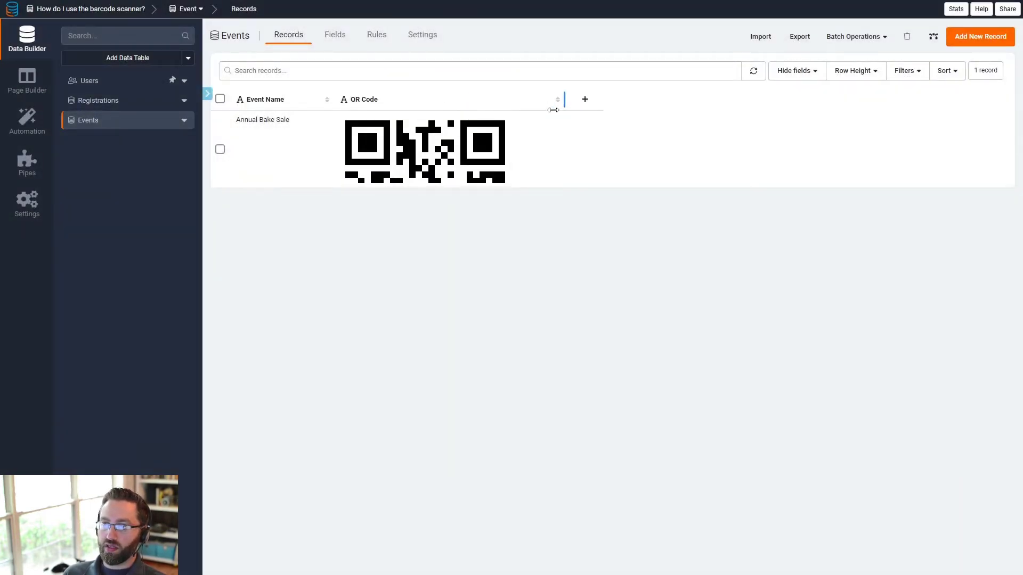
left_click(92, 103)
Step: Check the registration's Event Name value, compare with Events, then view the Barcode and QR Generator pipe
left_click(288, 121)
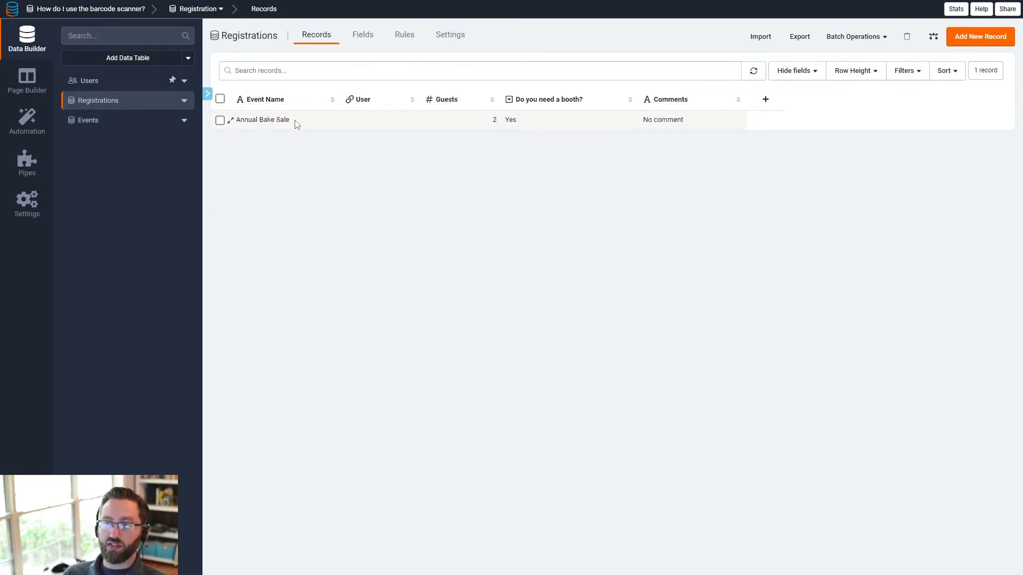
left_click_drag(295, 123, 234, 123)
left_click(311, 198)
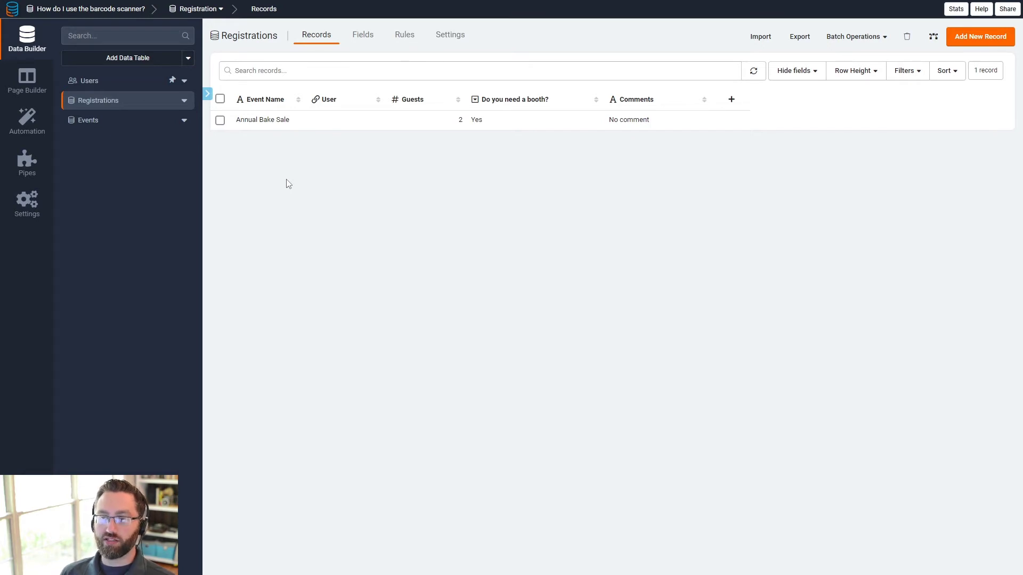
left_click(104, 119)
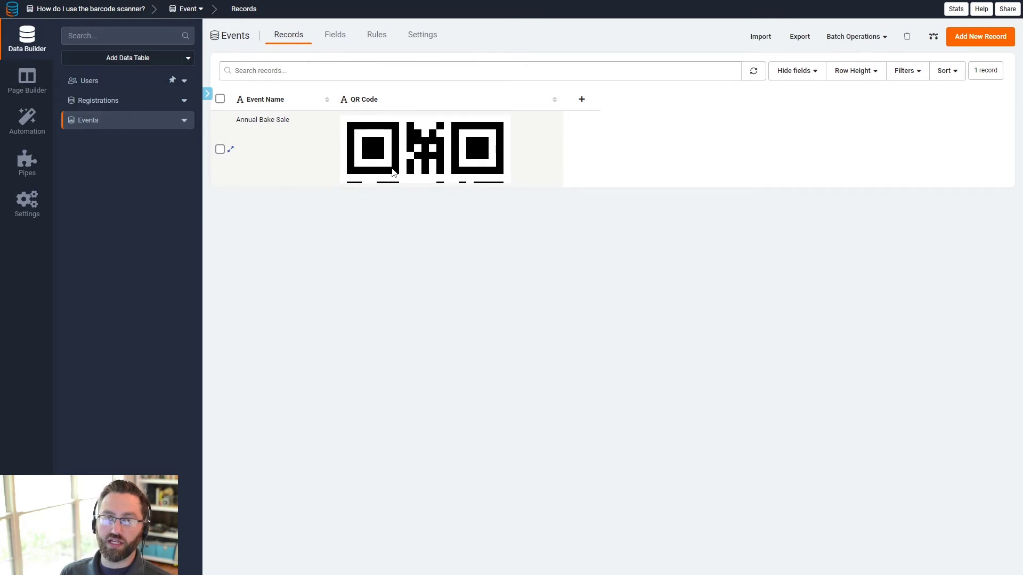
left_click(127, 102)
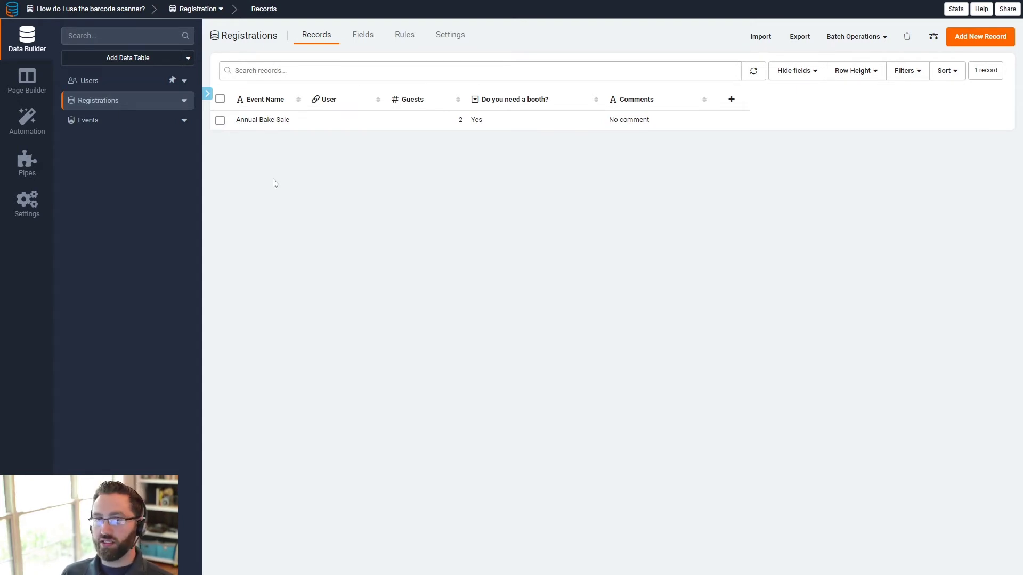
left_click(27, 162)
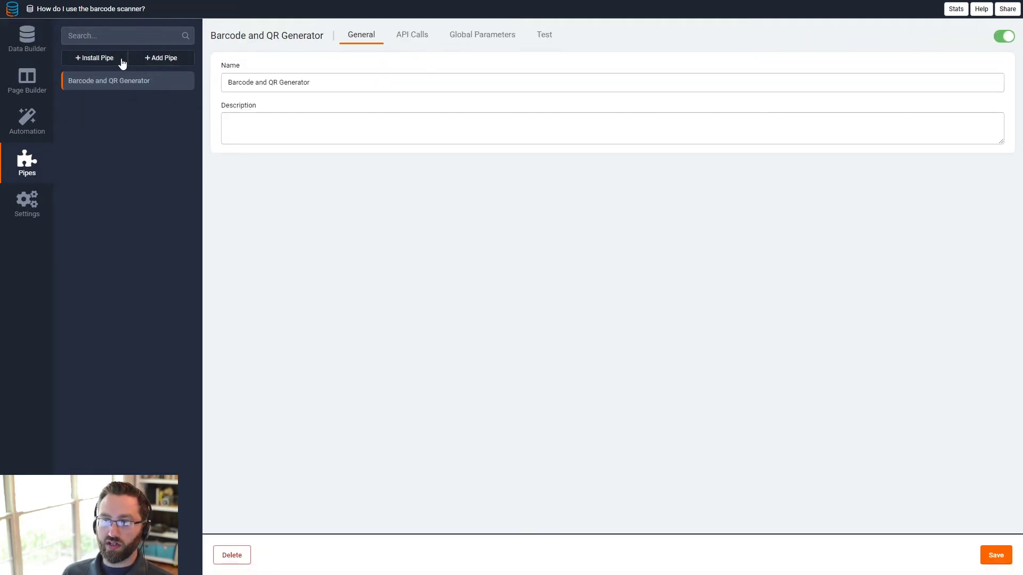
Step: Search the pipe catalogue for 'tada' and install the Tadabase Rest API (Updated) pipe
left_click(157, 61)
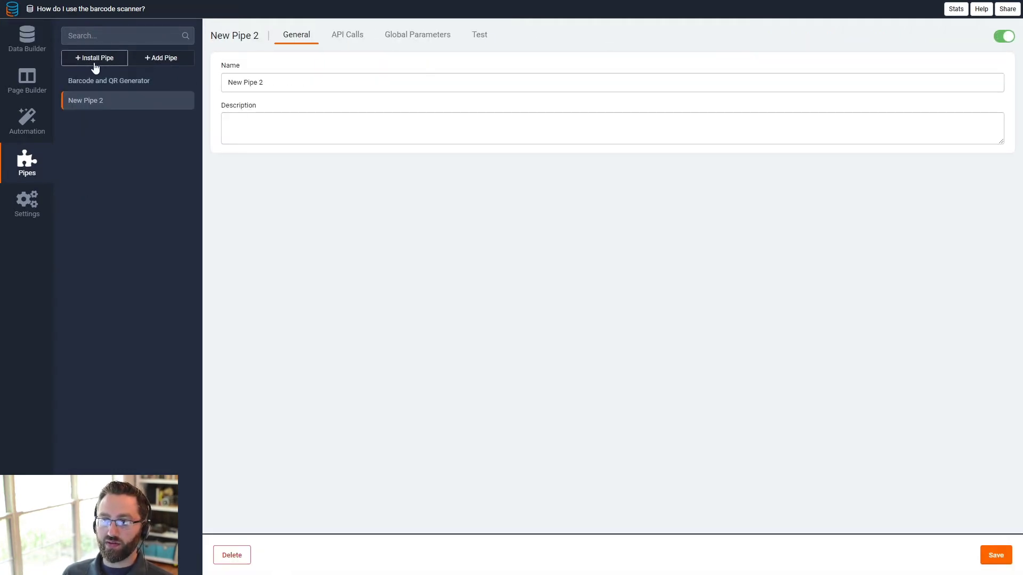
left_click(96, 61)
left_click(281, 73)
type("t")
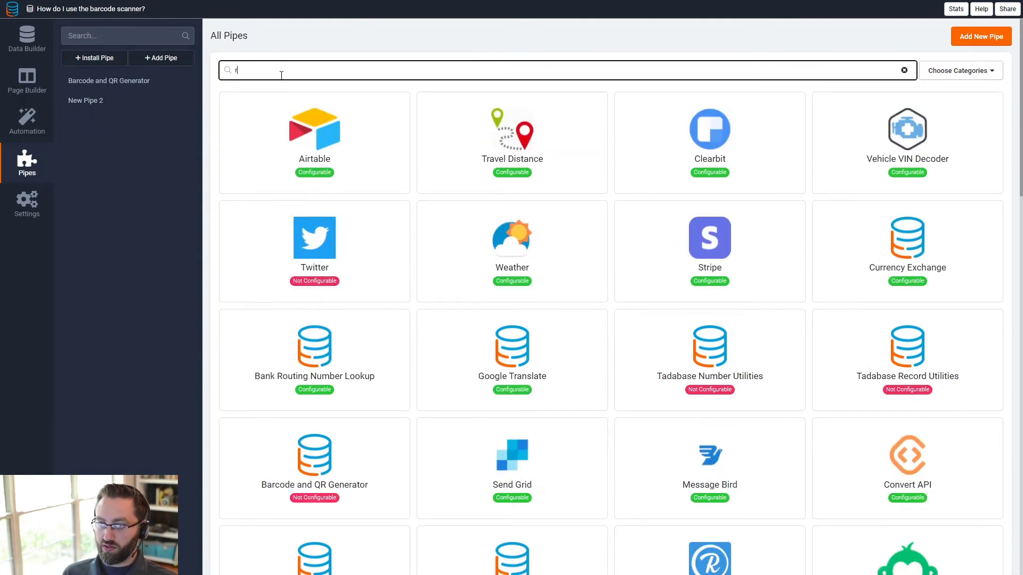
key("BackSpace")
type("tada")
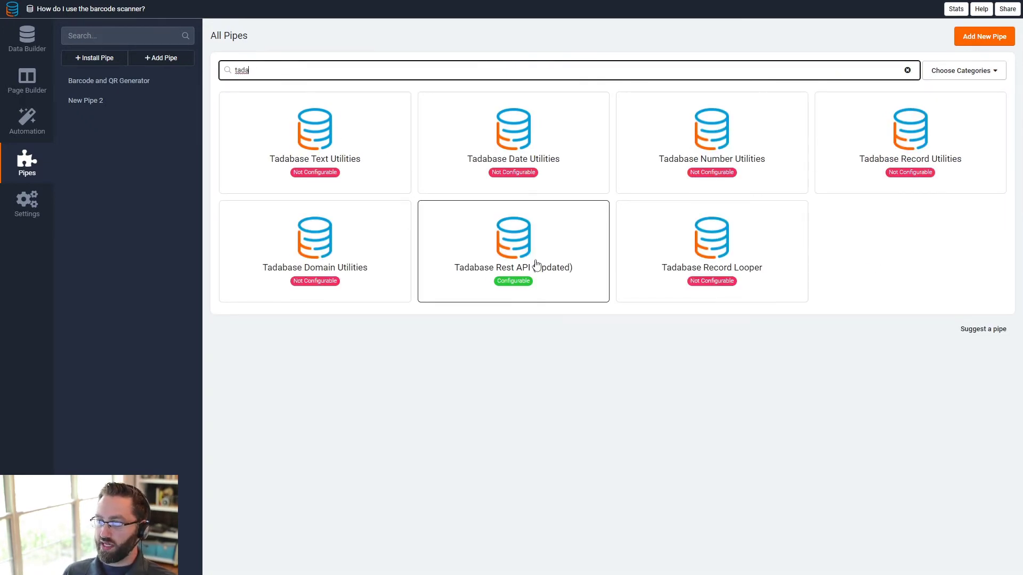
left_click(528, 263)
left_click(473, 132)
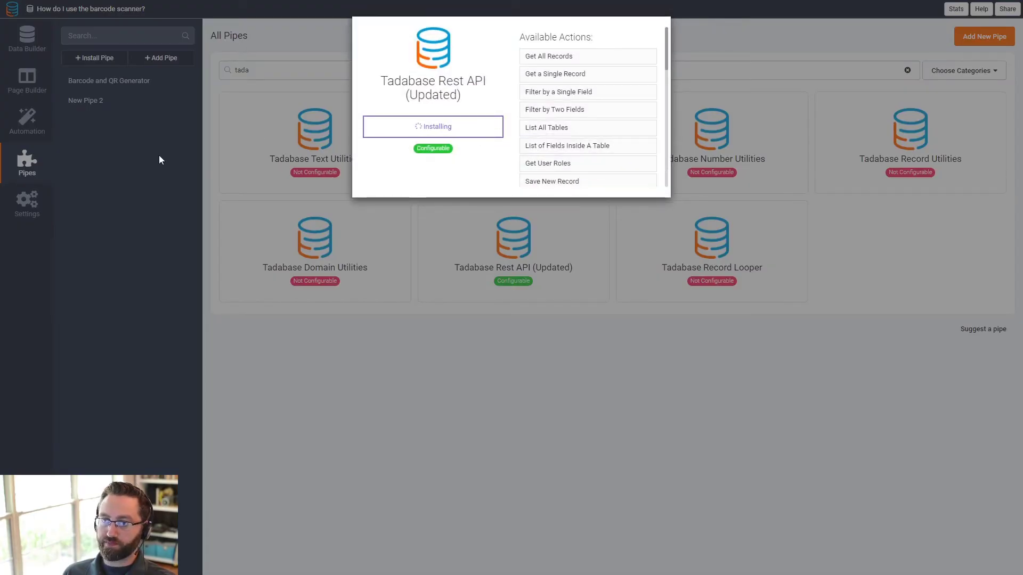
Step: Delete the unwanted blank New Pipe 2
left_click(82, 101)
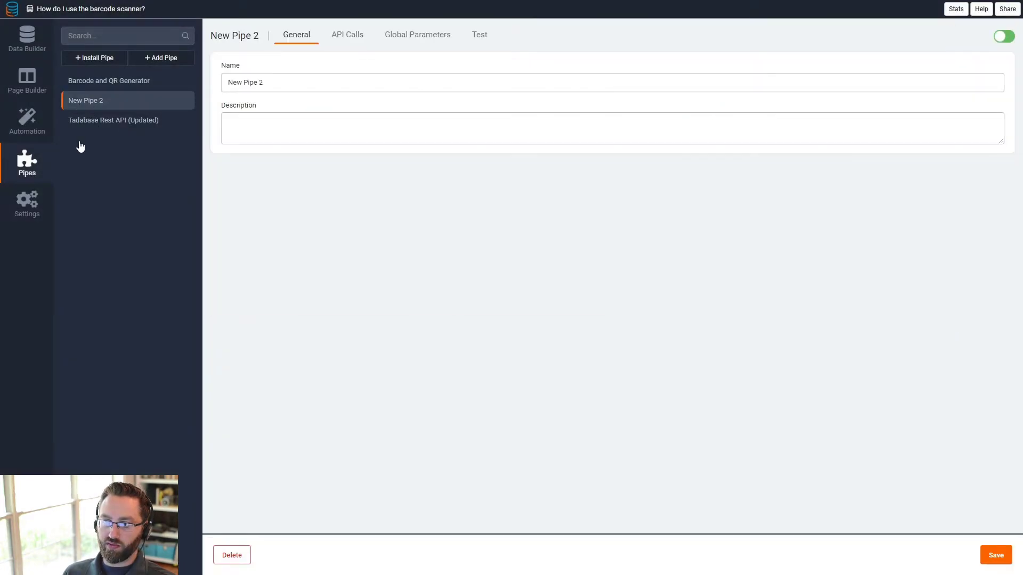
left_click(234, 556)
left_click(649, 325)
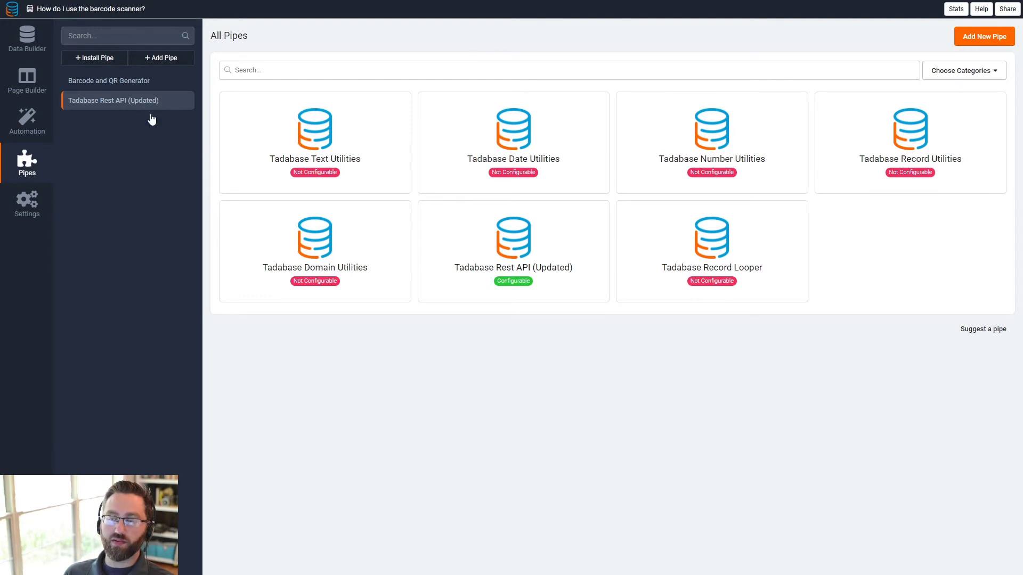
Step: Review the Rest API pipe's global parameters App ID, App Key and App Secret
left_click(125, 99)
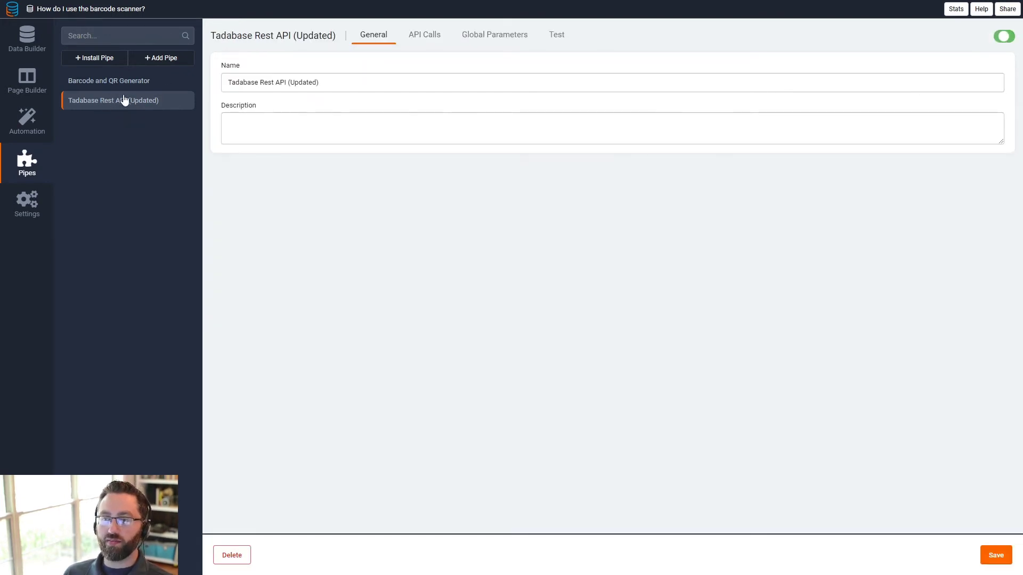
left_click(468, 37)
triple_click(258, 91)
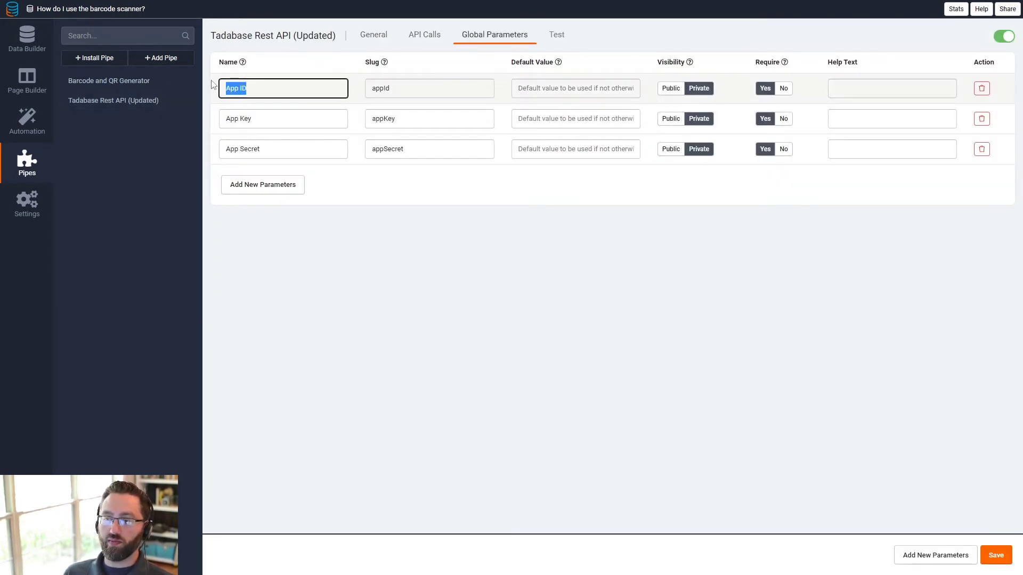
triple_click(266, 119)
left_click_drag(262, 149, 224, 150)
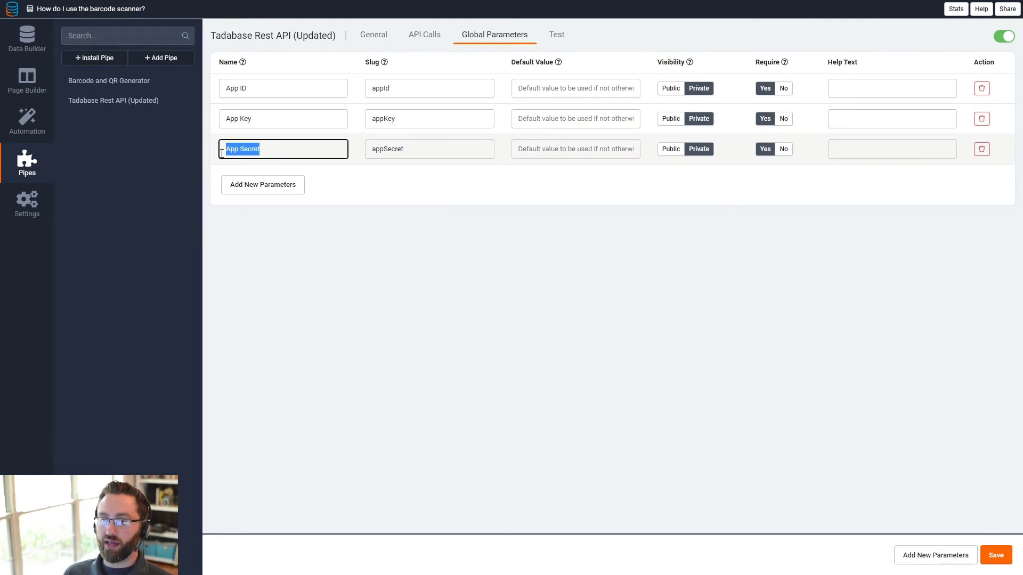
left_click(27, 208)
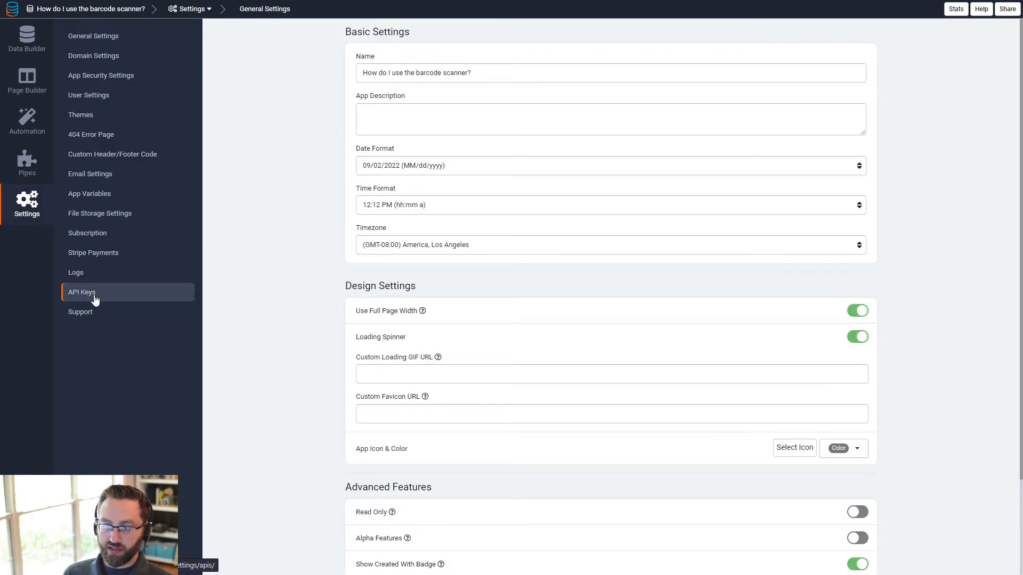
Step: Generate and save a new API key under Settings > API Keys
left_click(85, 293)
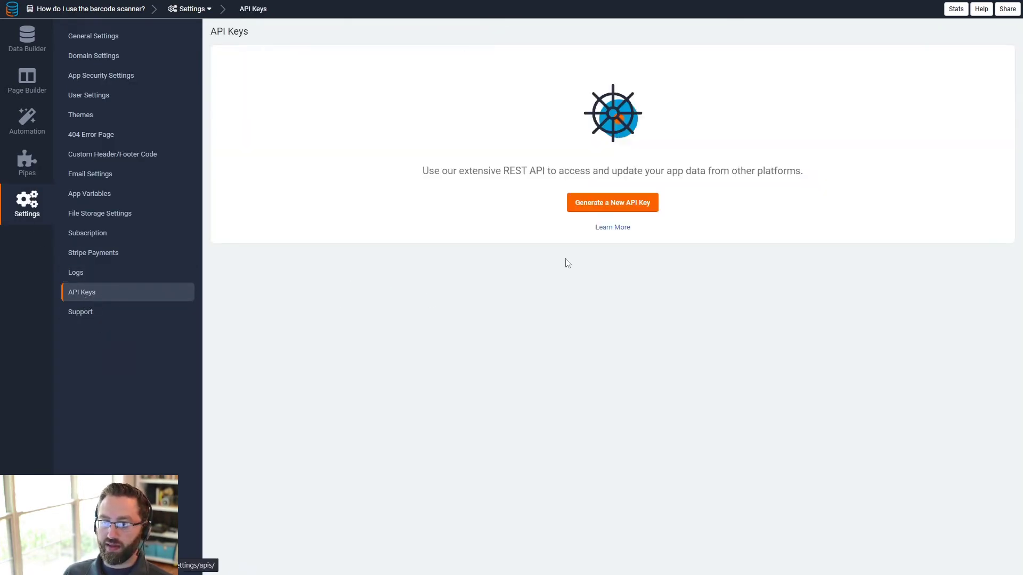
left_click(596, 211)
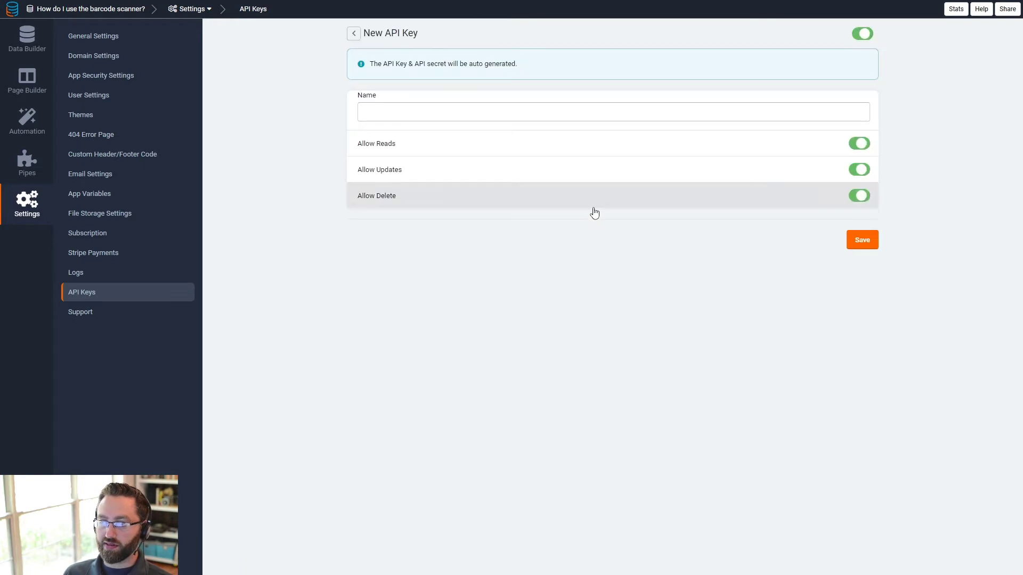
left_click(853, 242)
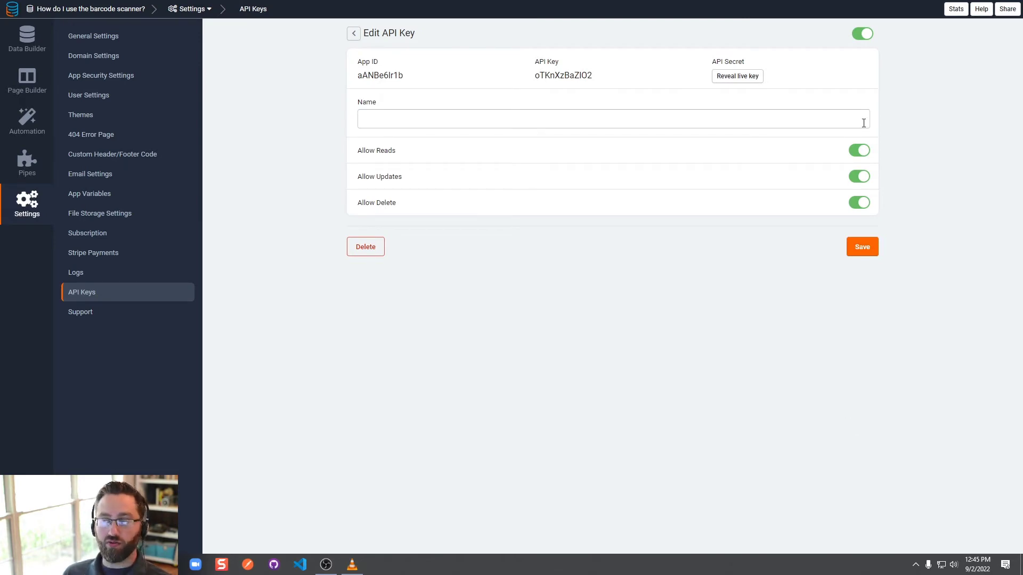
Step: Copy the new key's App ID, API Key and revealed API secret
double_click(390, 76)
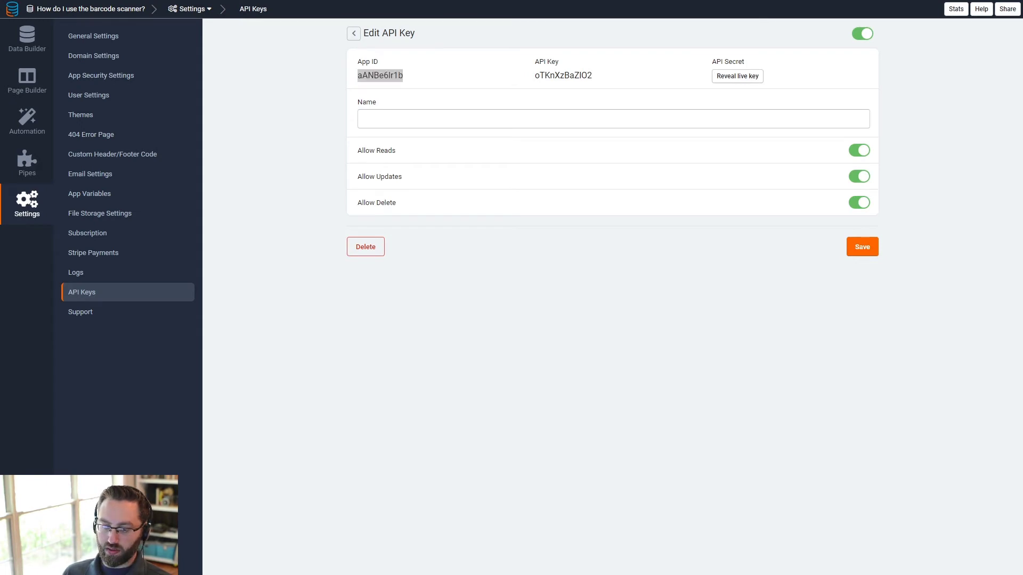
double_click(387, 76)
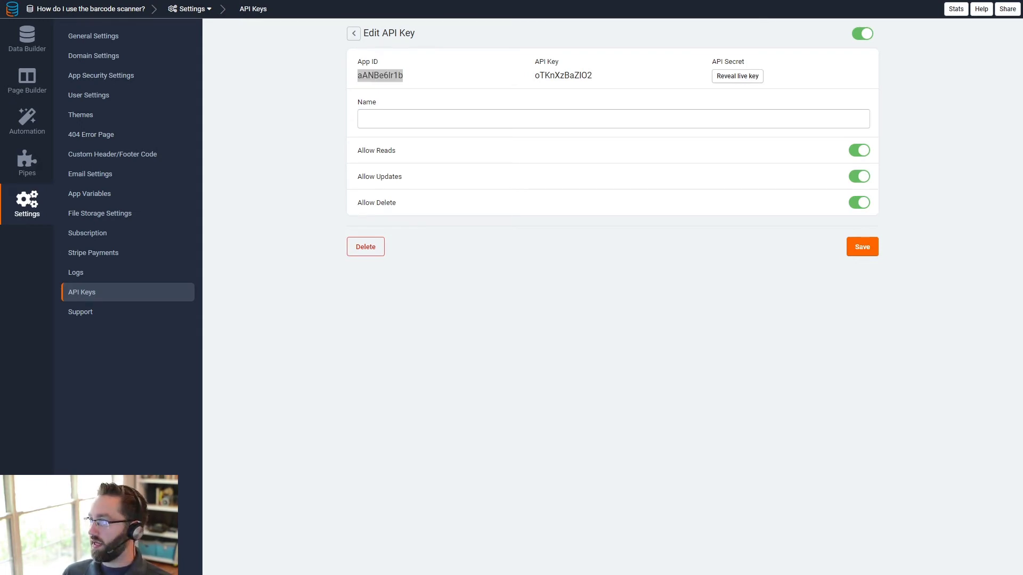
double_click(548, 76)
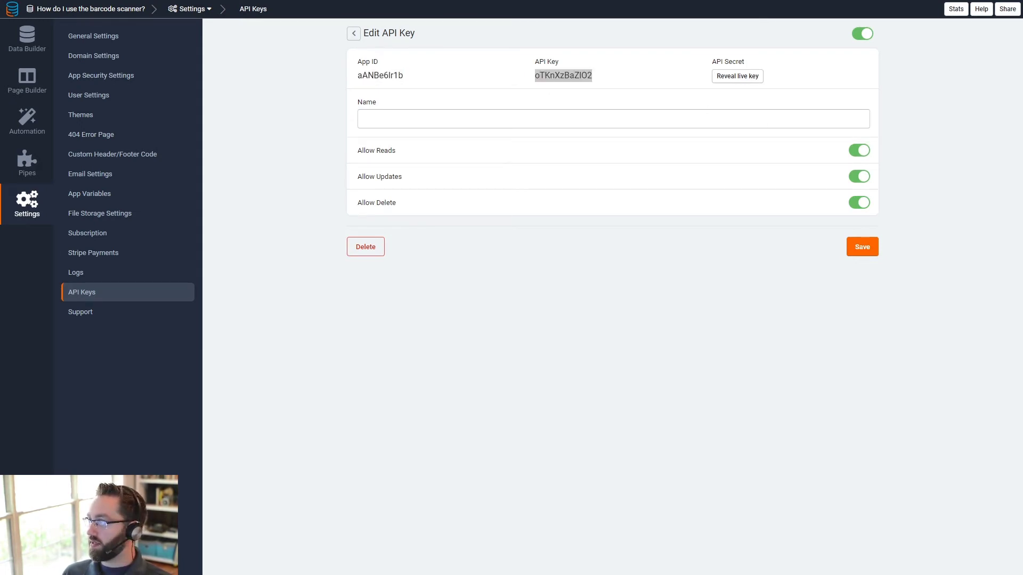
left_click(737, 76)
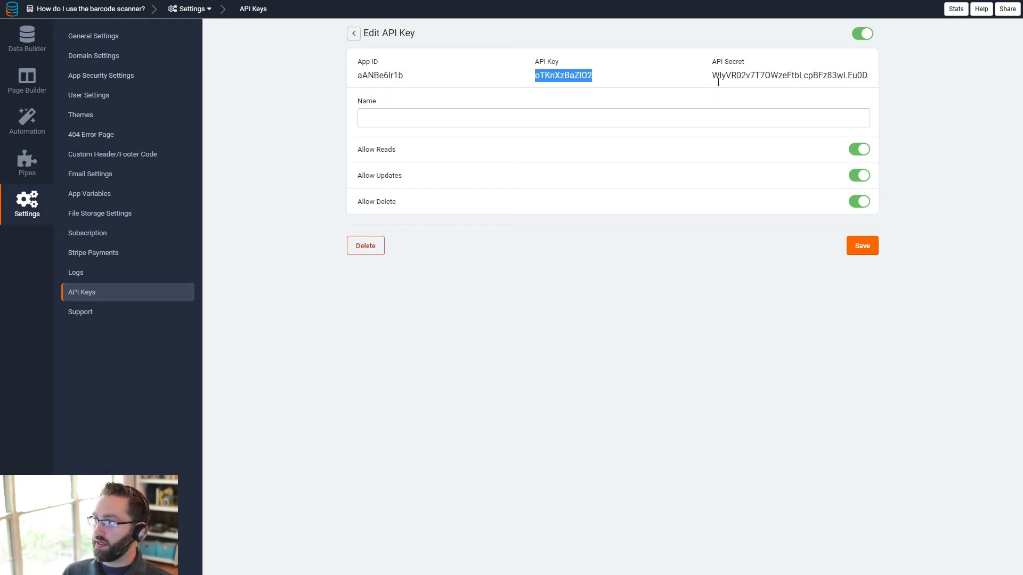
double_click(746, 75)
key("ctrl+c")
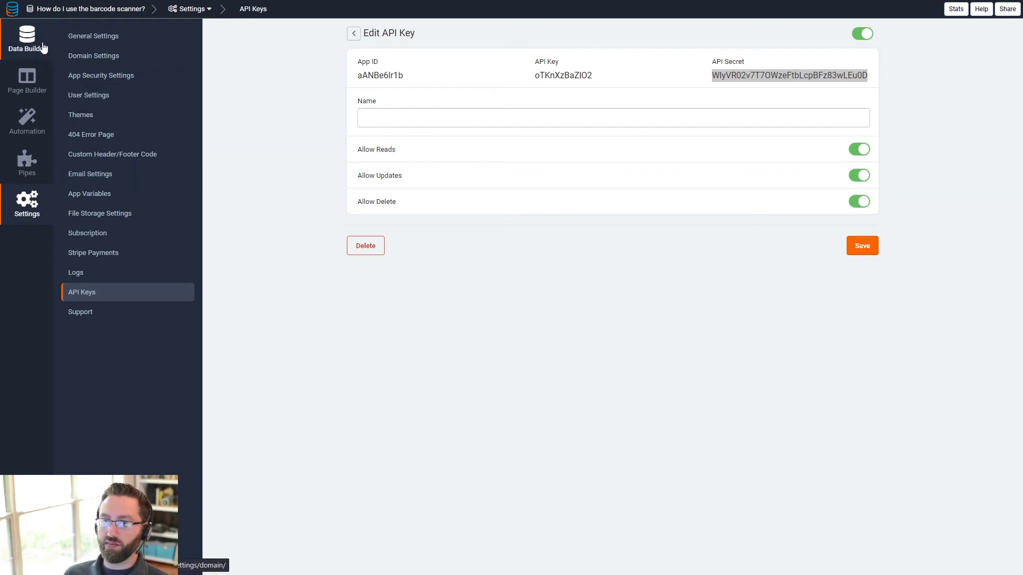
left_click(27, 40)
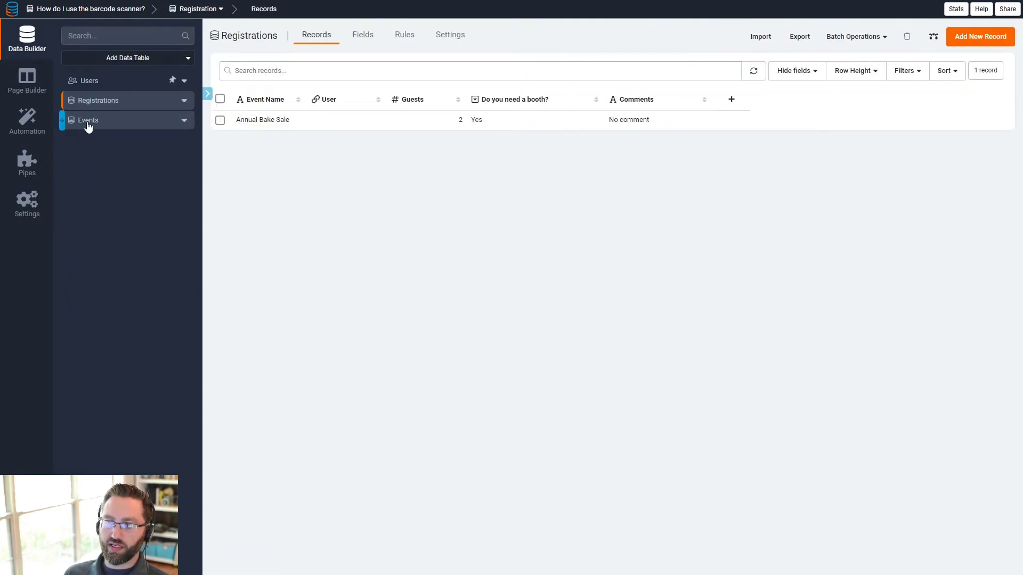
Step: Enable Show Field Slug on the Events fields list to reveal field_44 and field_46
left_click(88, 121)
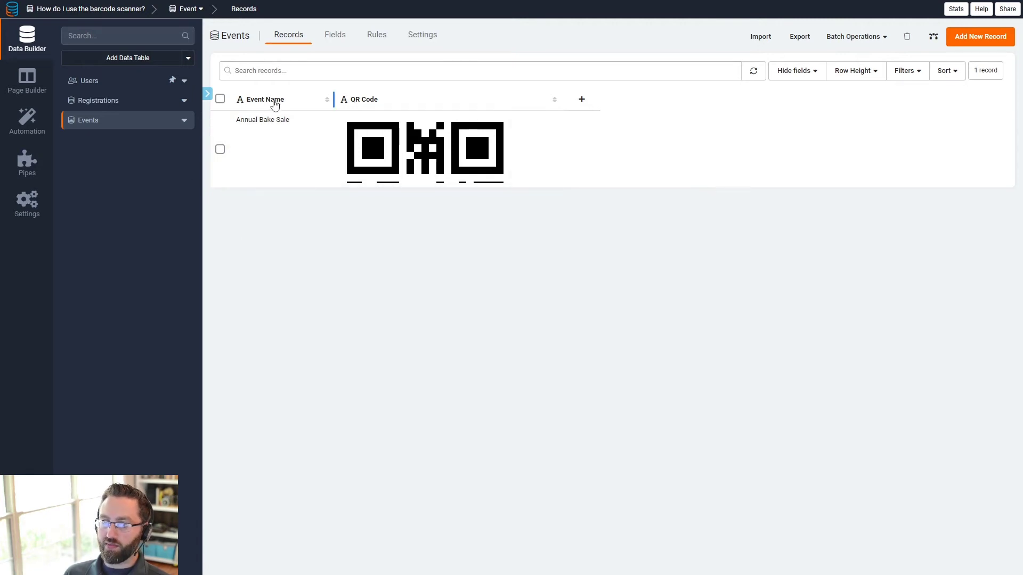
left_click(341, 37)
mouse_move(554, 69)
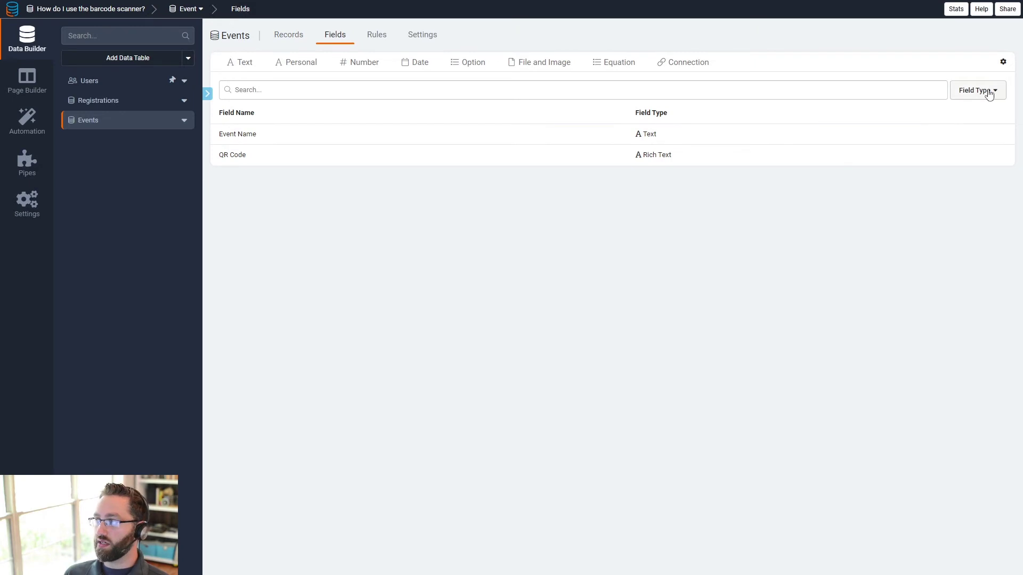
left_click(1002, 62)
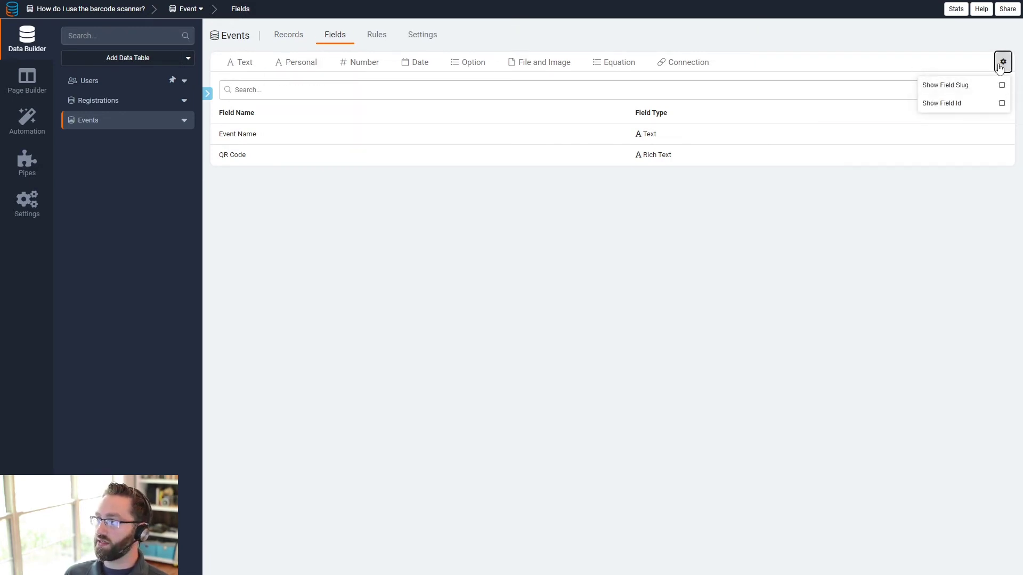
left_click(1002, 86)
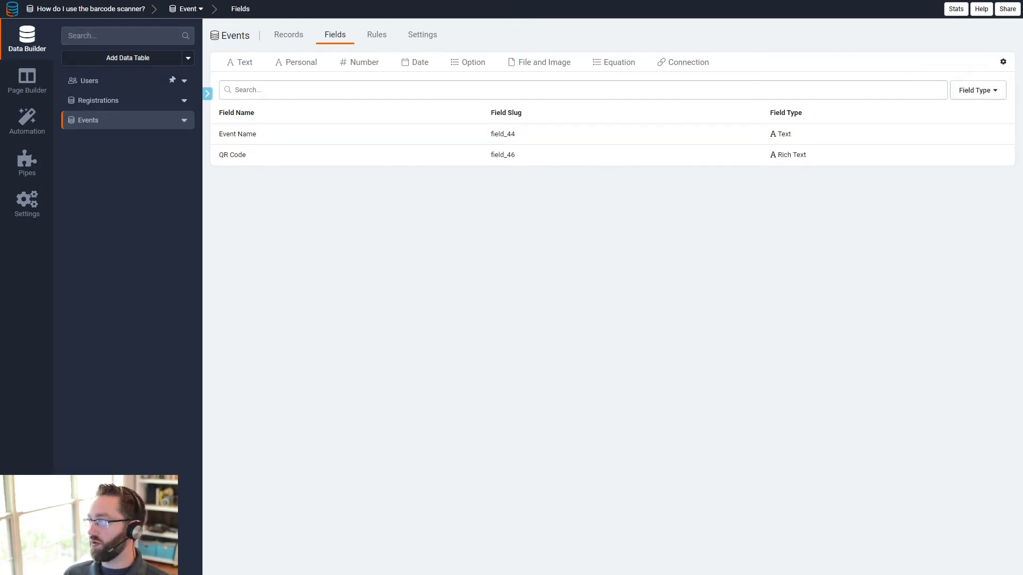
left_click(16, 171)
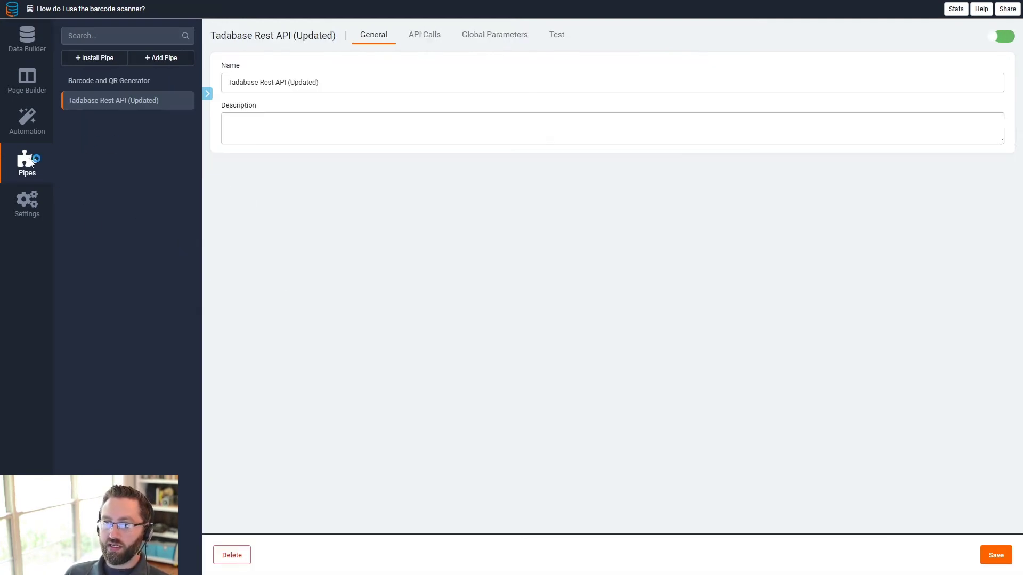
Step: Inspect the Filter by a Single Field and Get a Single Record API calls, then view global parameters
left_click(429, 42)
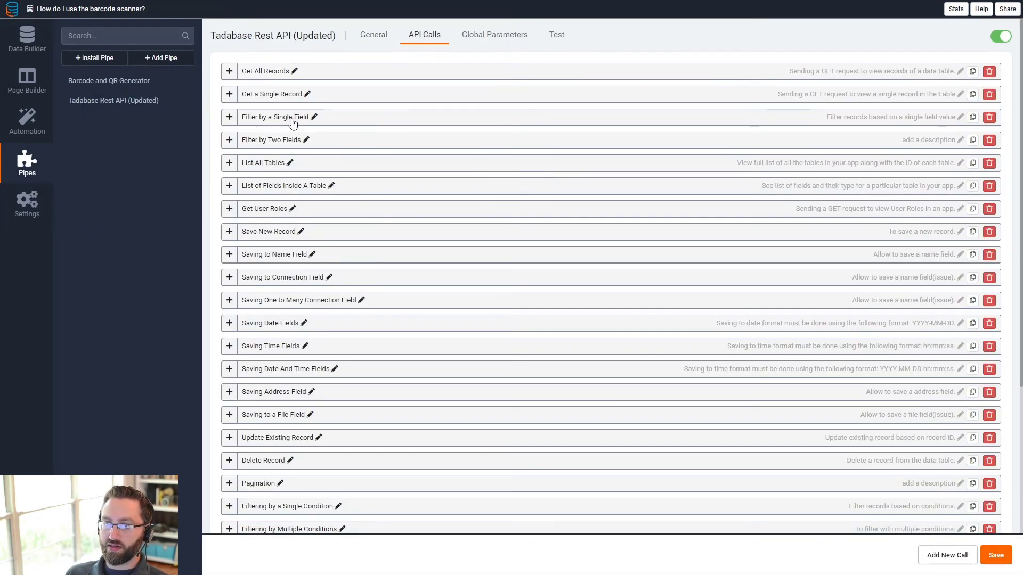
left_click(229, 116)
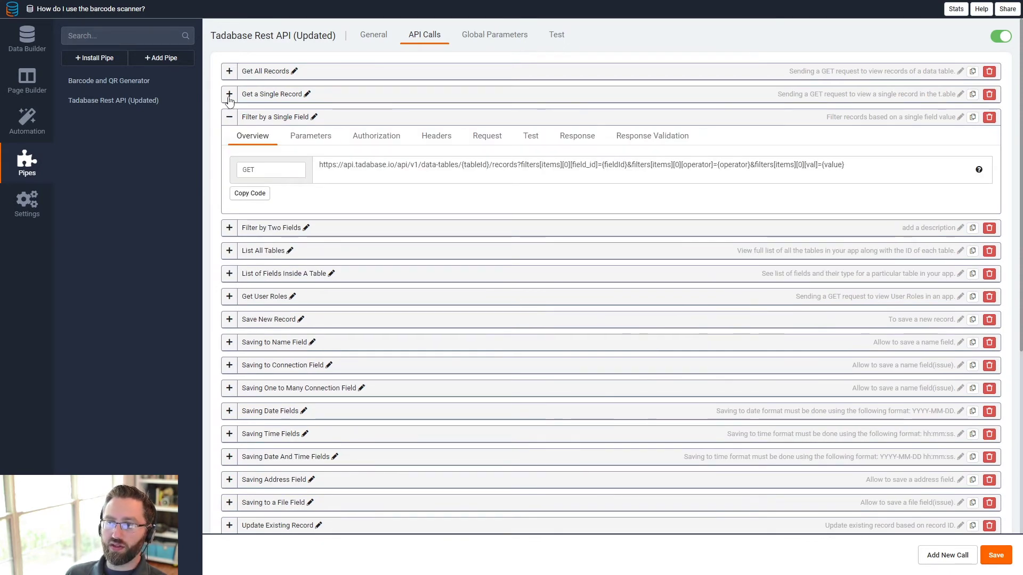
left_click(230, 95)
double_click(537, 142)
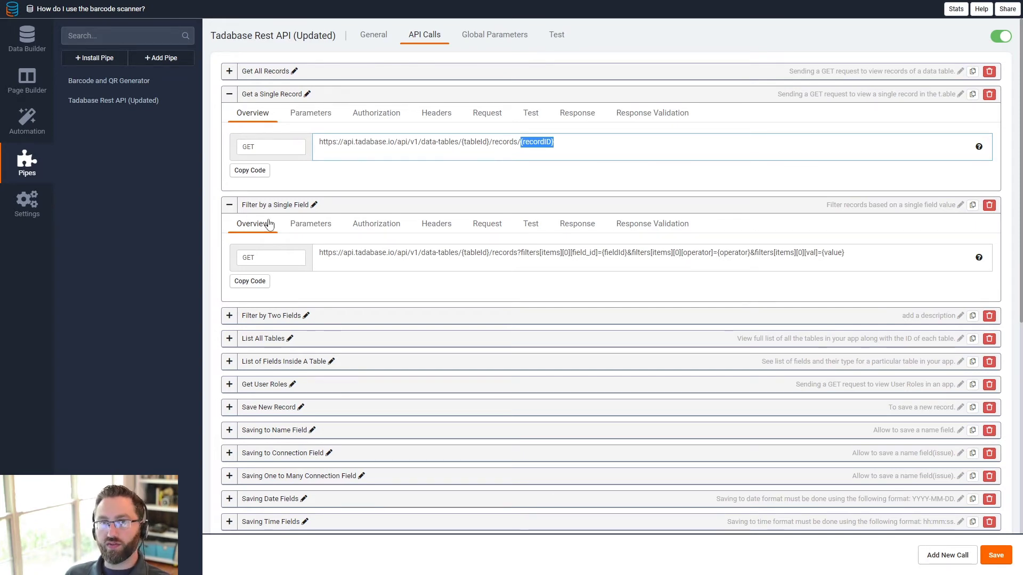
left_click(230, 97)
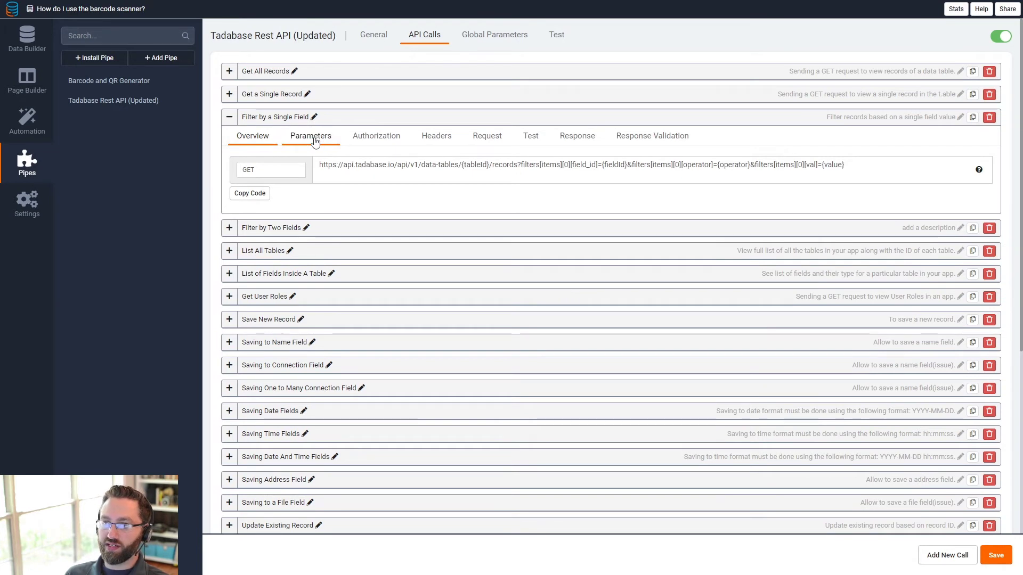
left_click(530, 137)
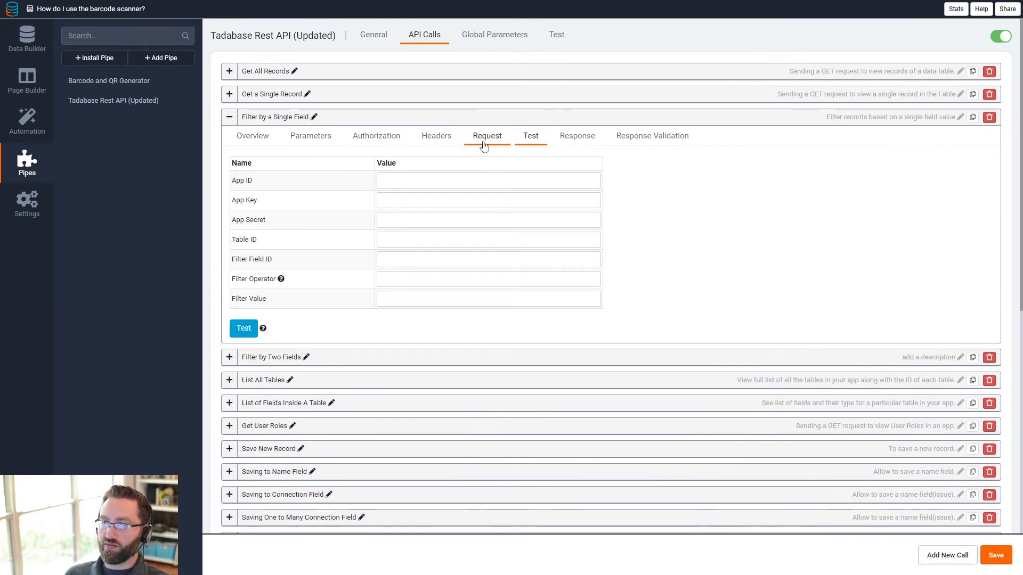
left_click(476, 36)
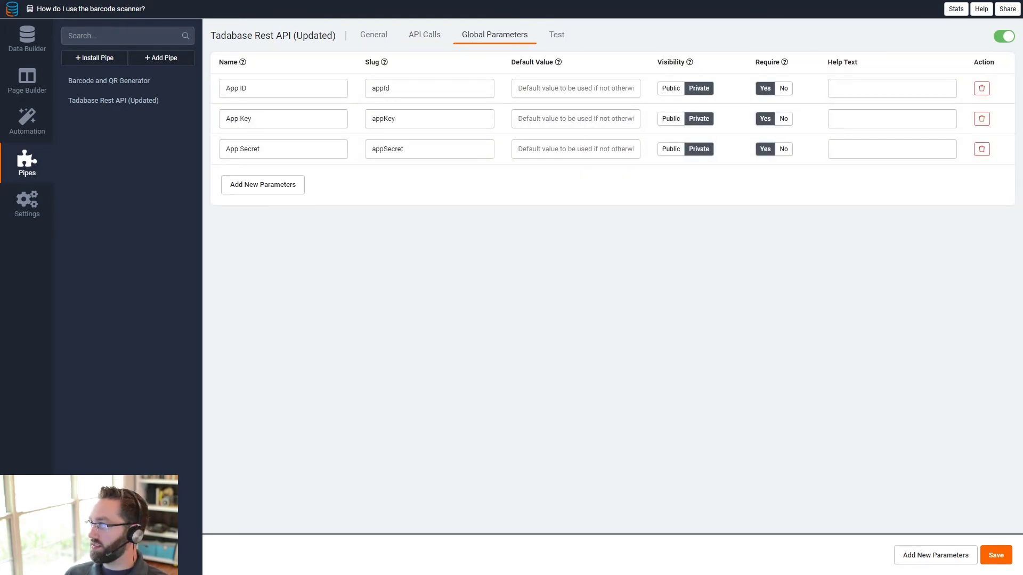
Step: Paste the copied app ID, key and secret as the global parameters' default values and save
left_click(575, 88)
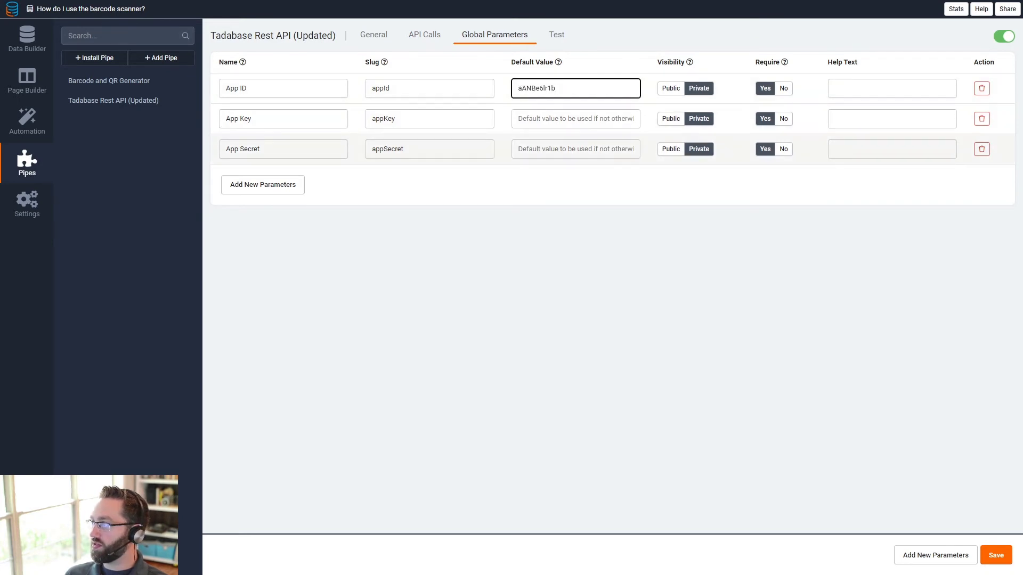
left_click(629, 122)
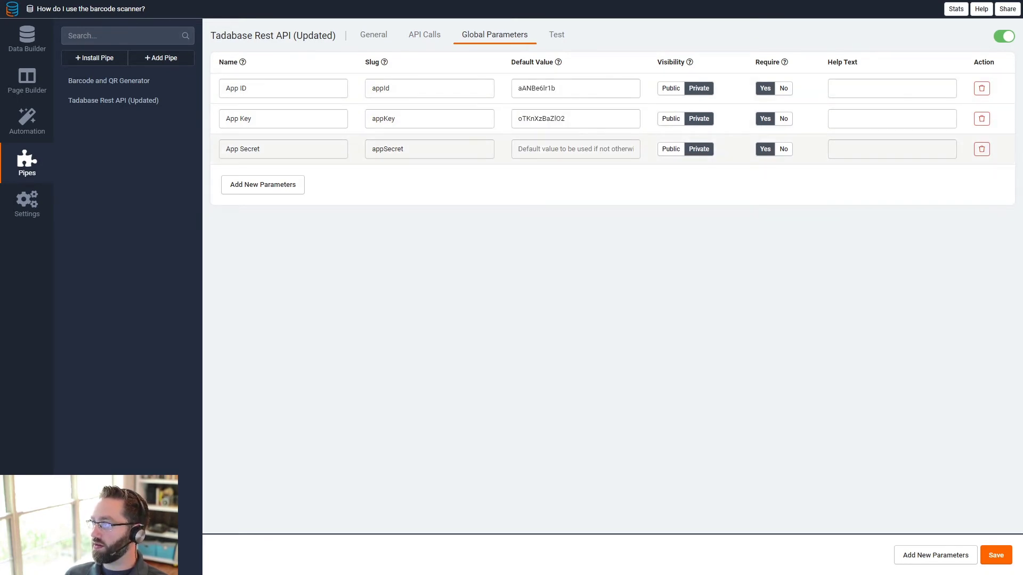
left_click(568, 149)
key("ctrl+v")
left_click(996, 555)
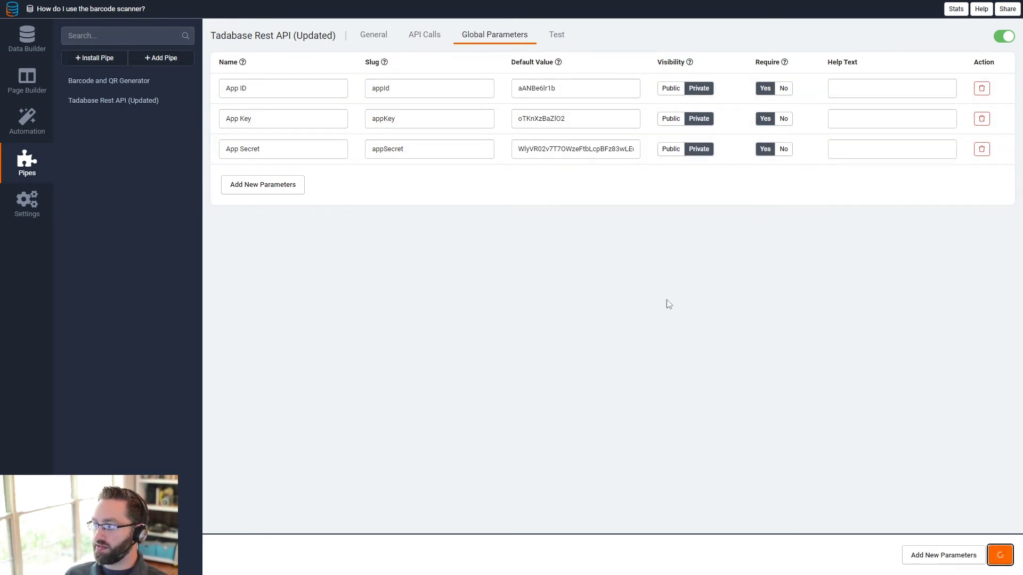
left_click(424, 35)
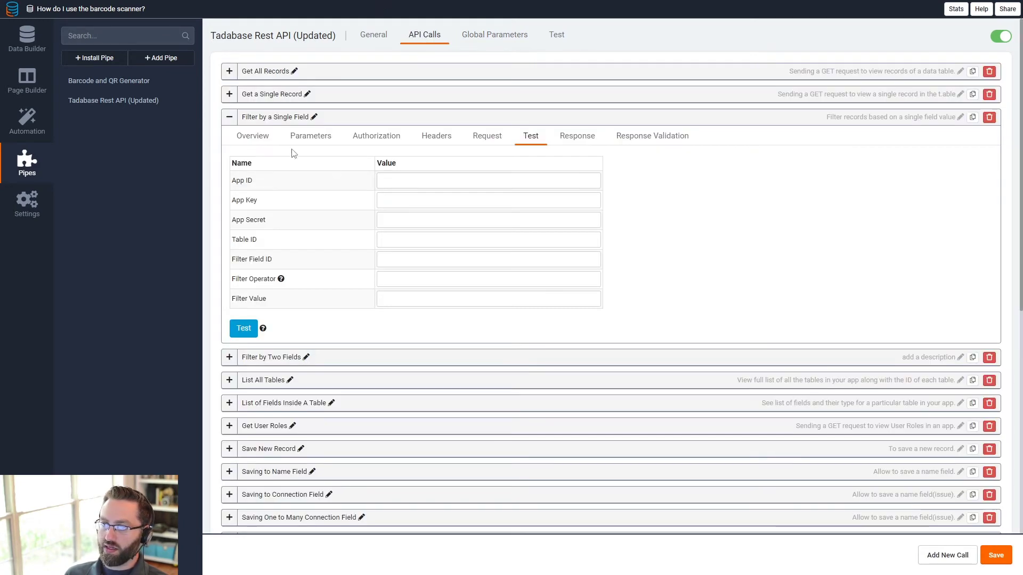
Step: Fill the test form's Table ID and set Filter Field ID to field_44
left_click(410, 239)
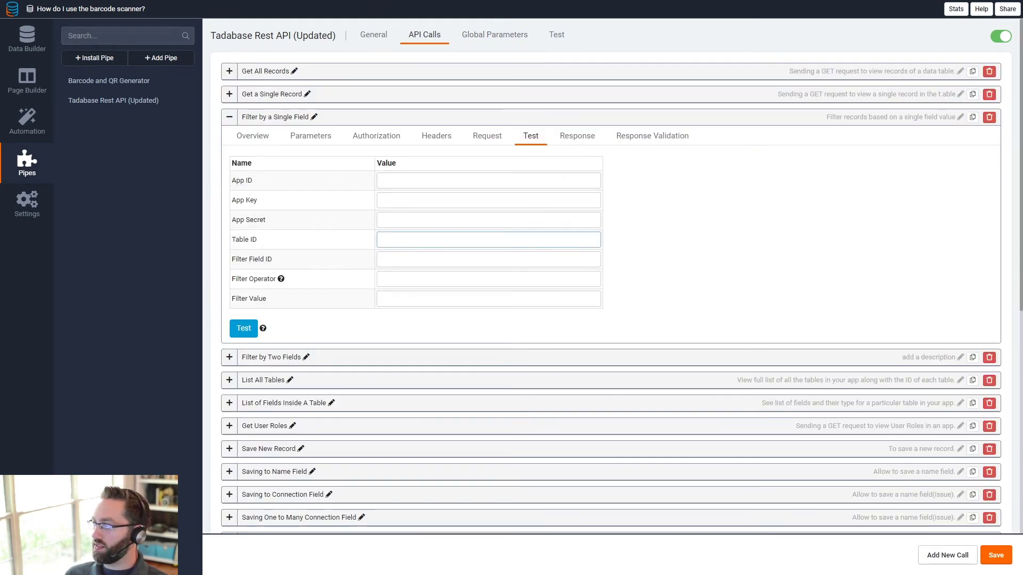
left_click(420, 261)
type("eykNOvrDY3")
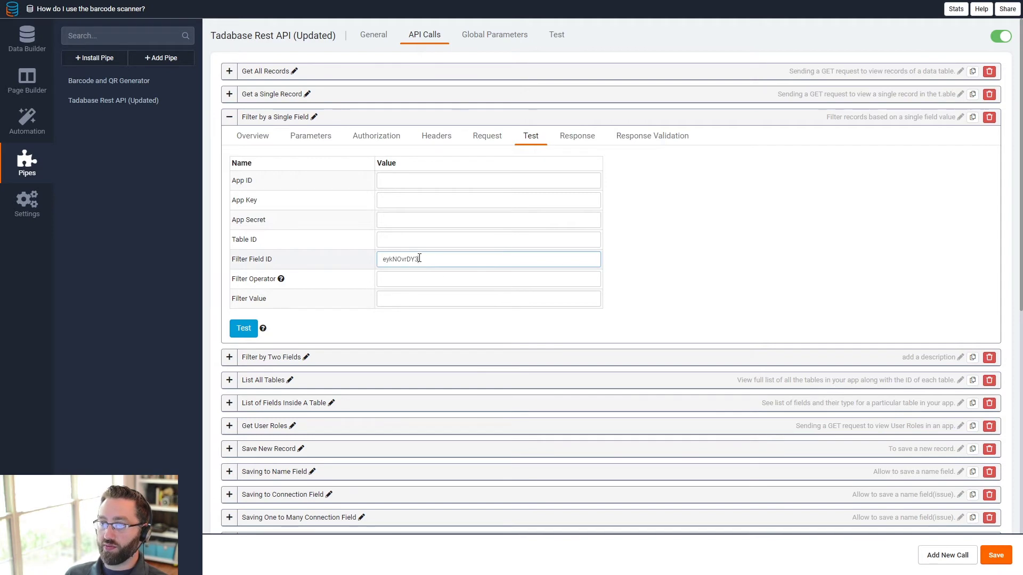
left_click(412, 240)
type("eykNOvrDY3")
left_click_drag(441, 268, 373, 267)
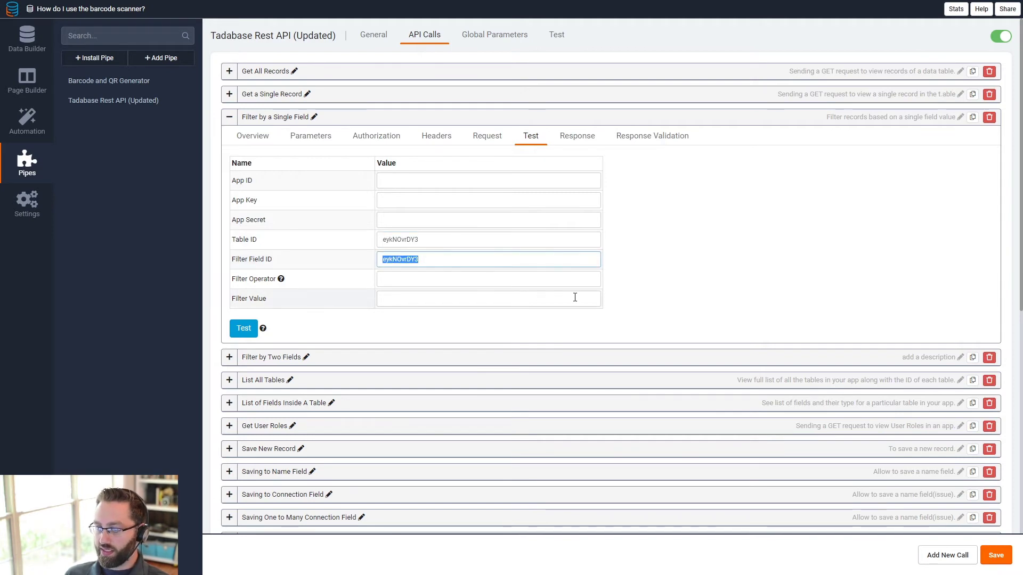
key("BackSpace")
left_click(271, 309)
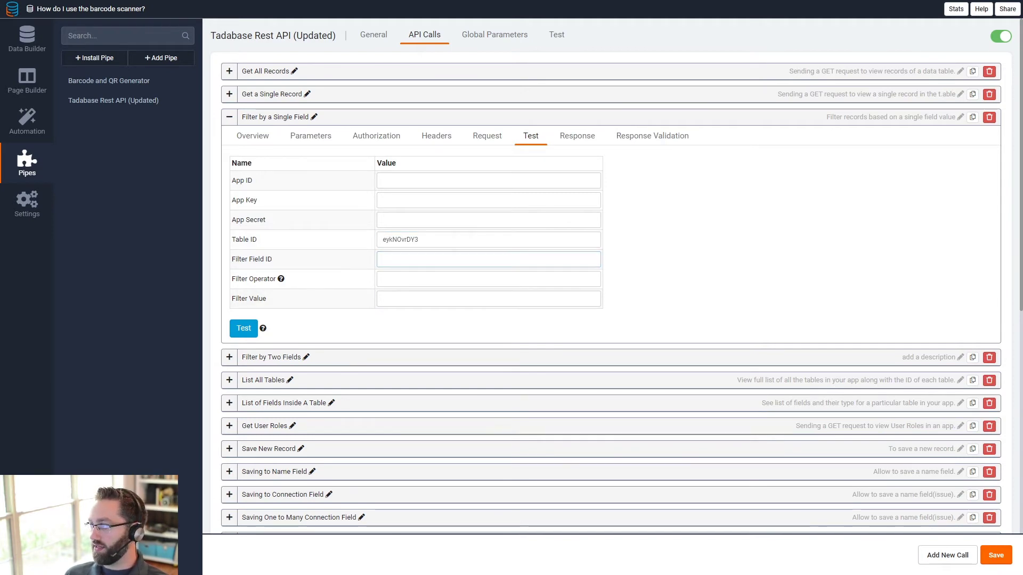
left_click(389, 259)
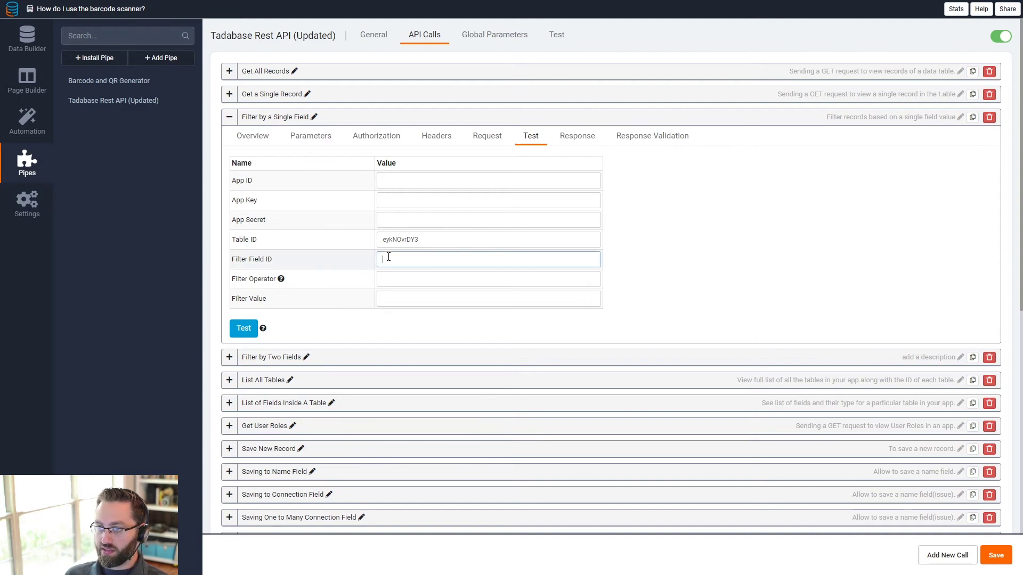
type("field_44")
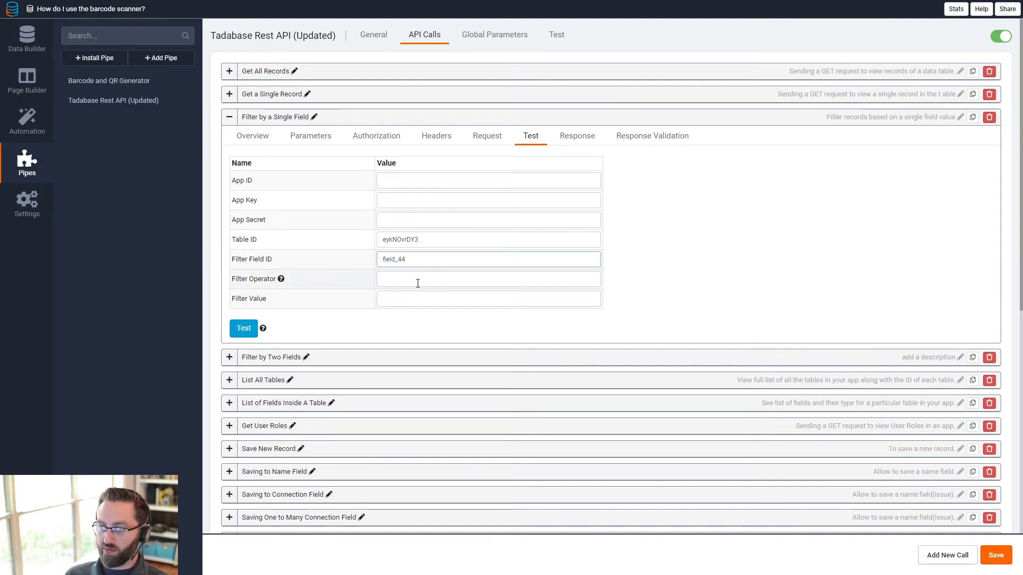
Step: Set the operator to 'is' and value 'Annual Bake Sale', then run the test
left_click(398, 283)
type("is")
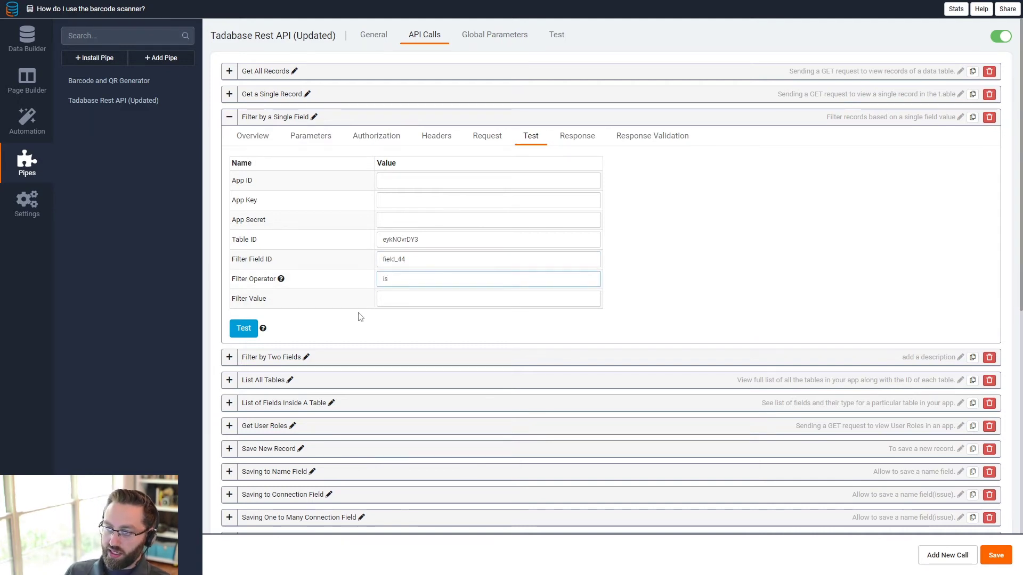
left_click(409, 303)
type("Annual")
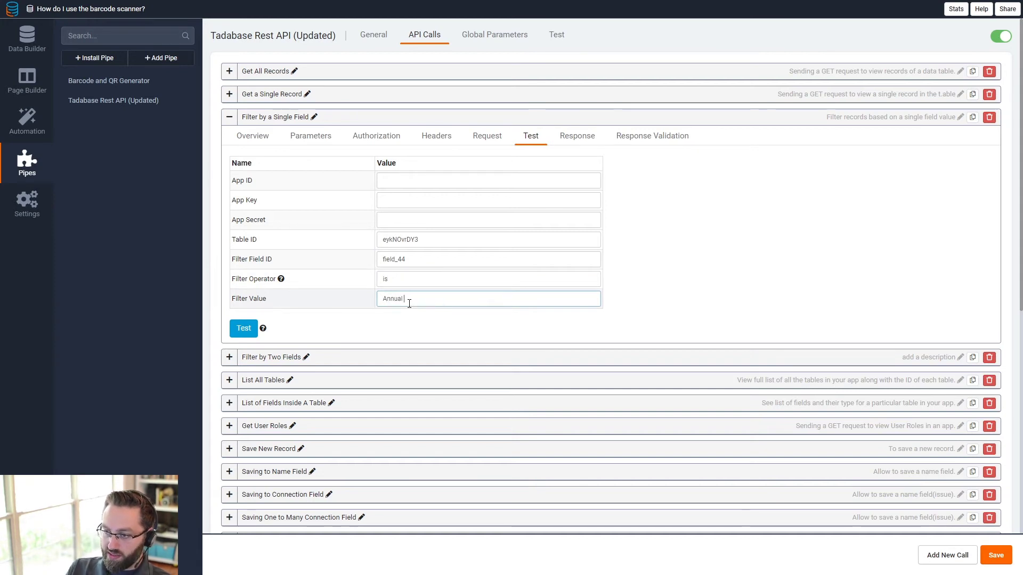
type(" Bake")
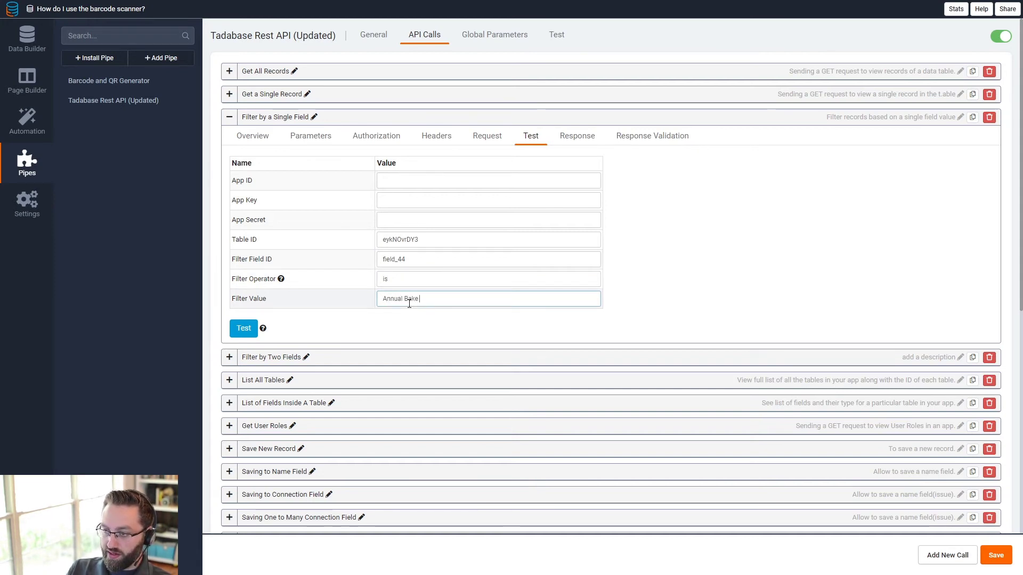
type(" Sale")
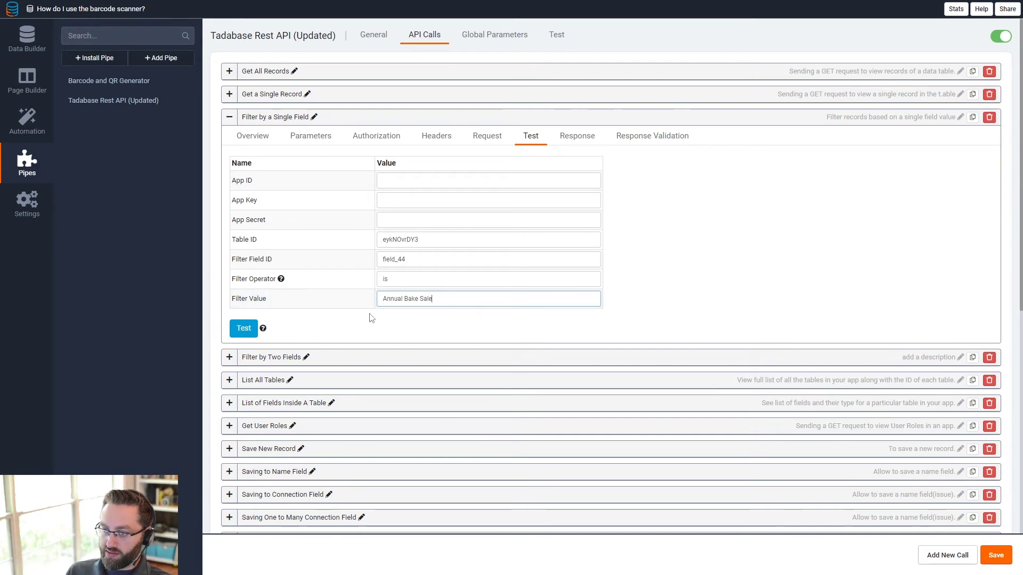
left_click(241, 330)
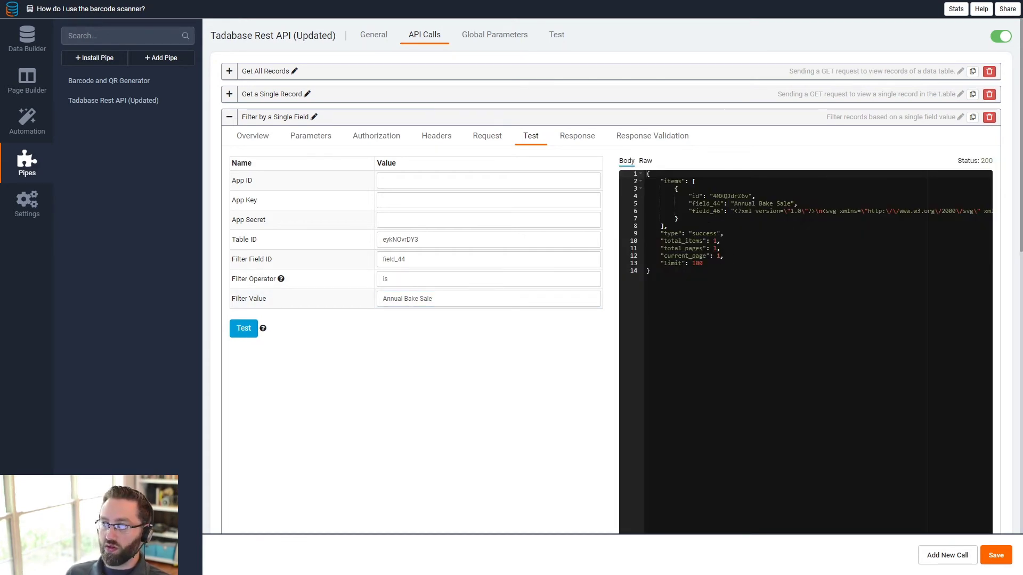
double_click(722, 196)
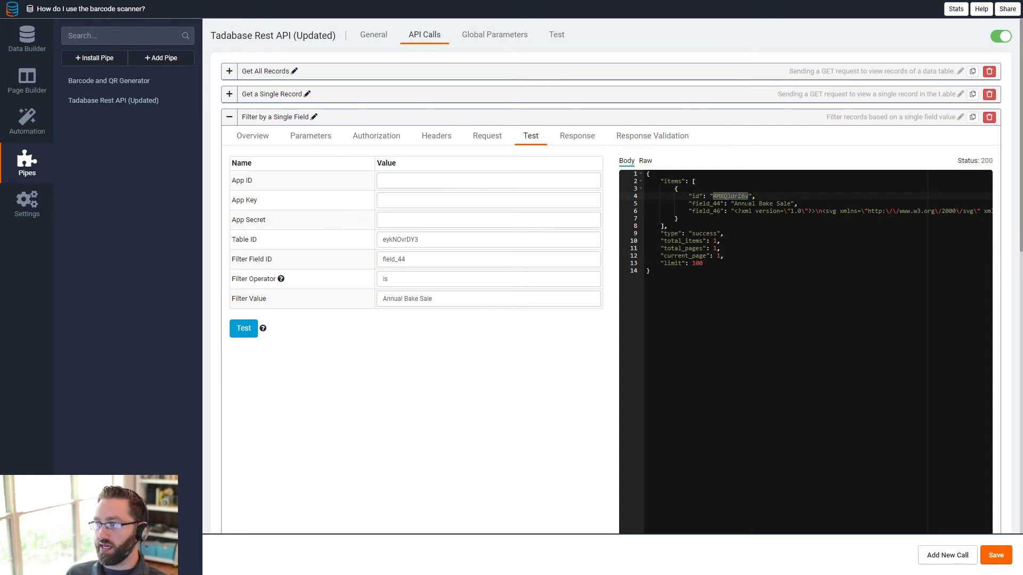
left_click(577, 136)
Step: Add a response mapping from key items.0.id to the field name Record ID
left_click(261, 272)
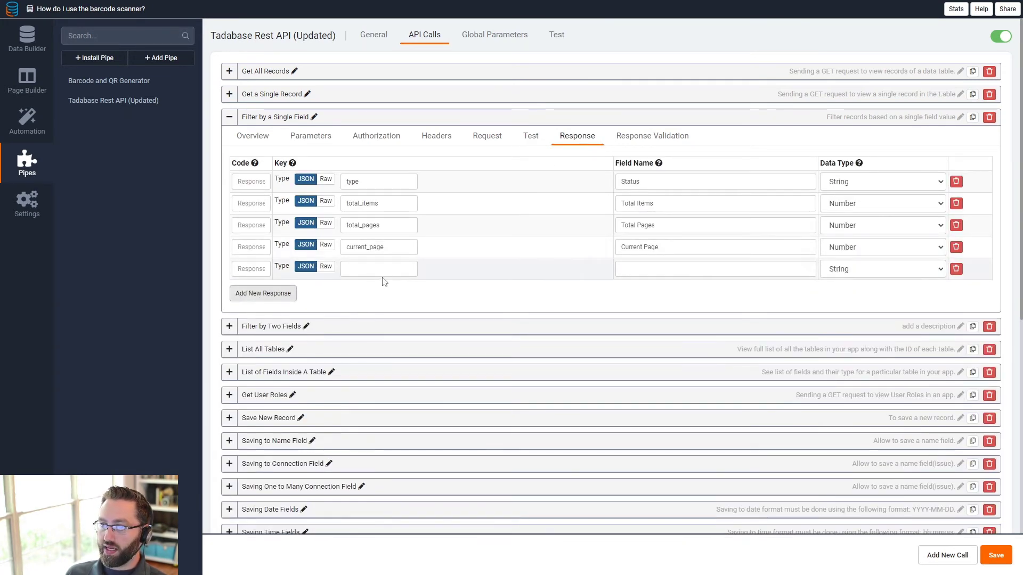
left_click(384, 270)
type("items")
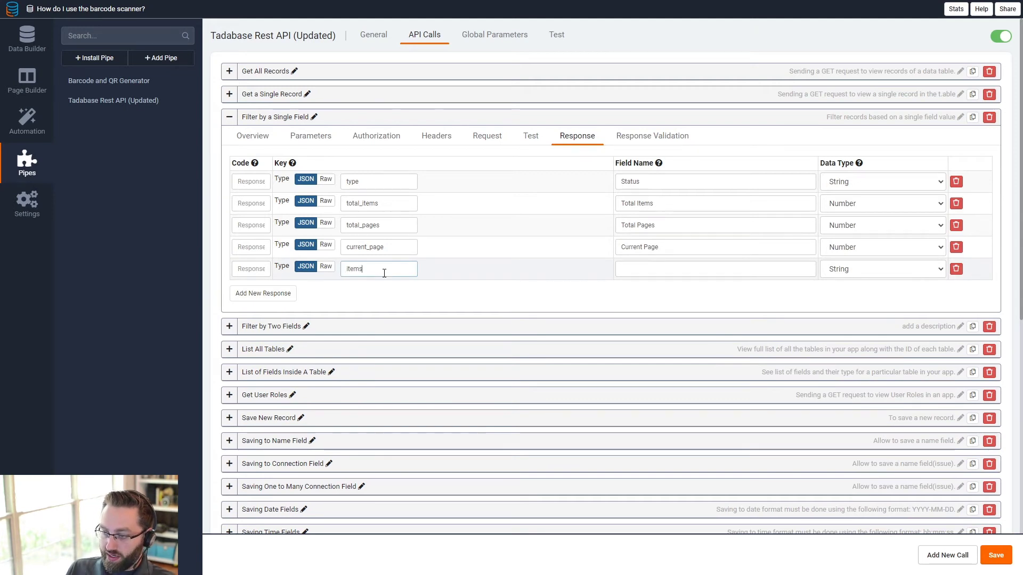
type(".0.id")
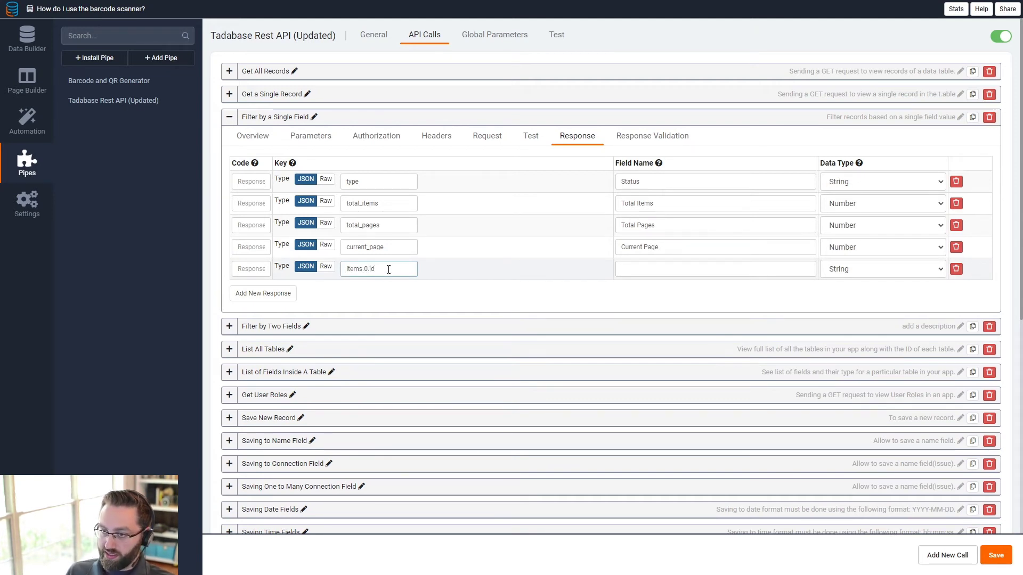
left_click(639, 268)
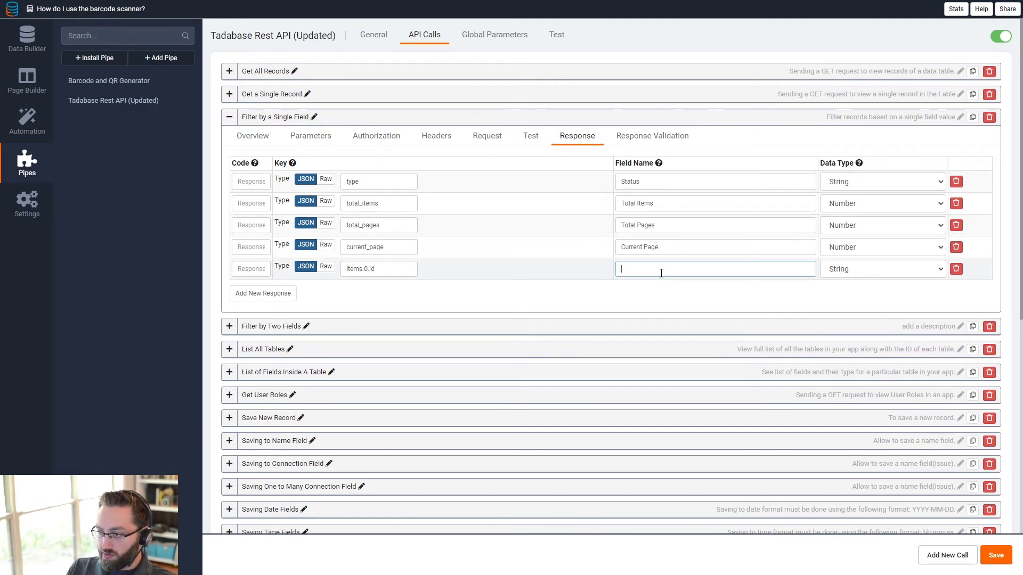
type("Record ID")
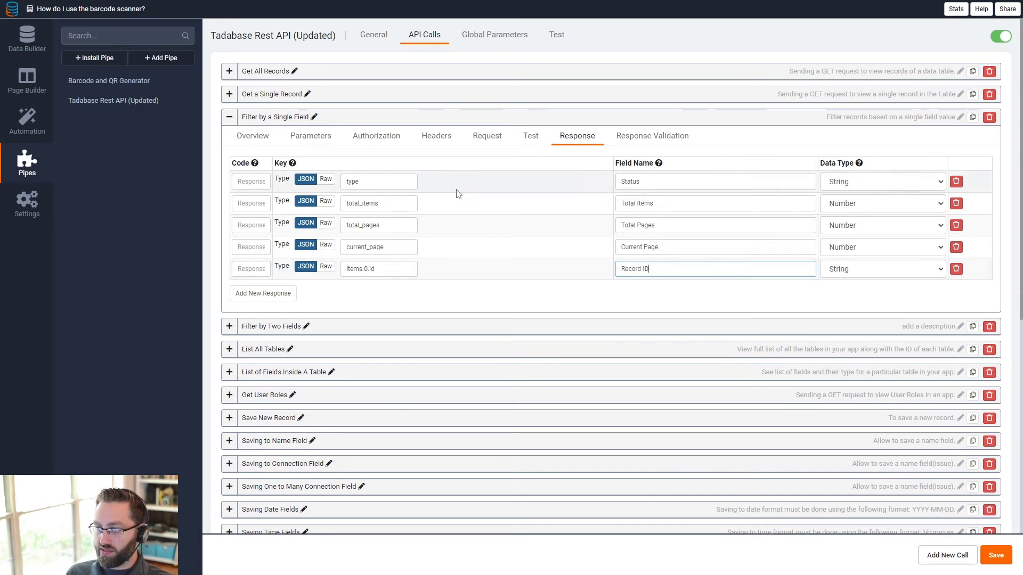
left_click(365, 269)
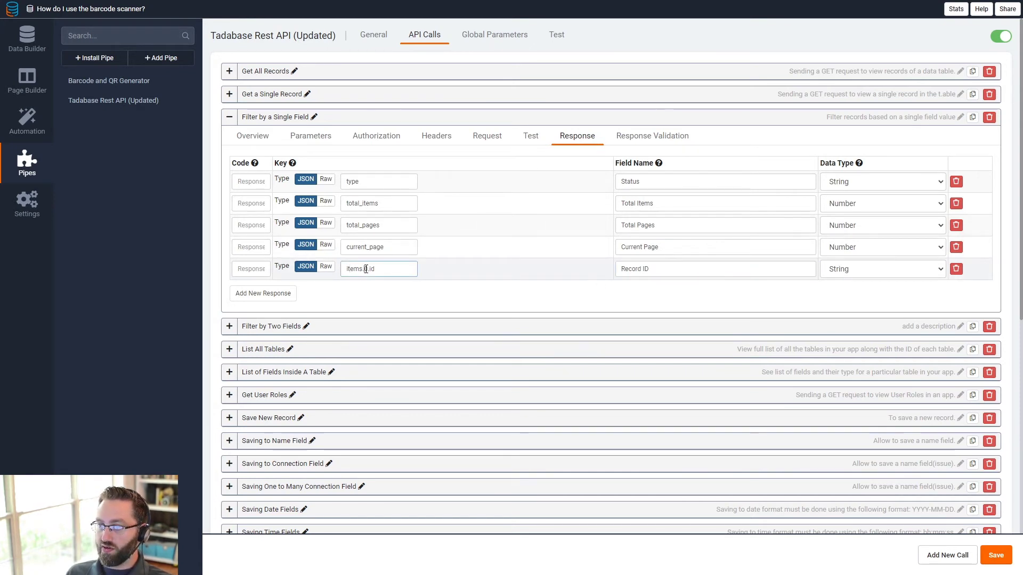
Step: Verify items.0.id against the test result JSON and save the pipe
left_click(531, 140)
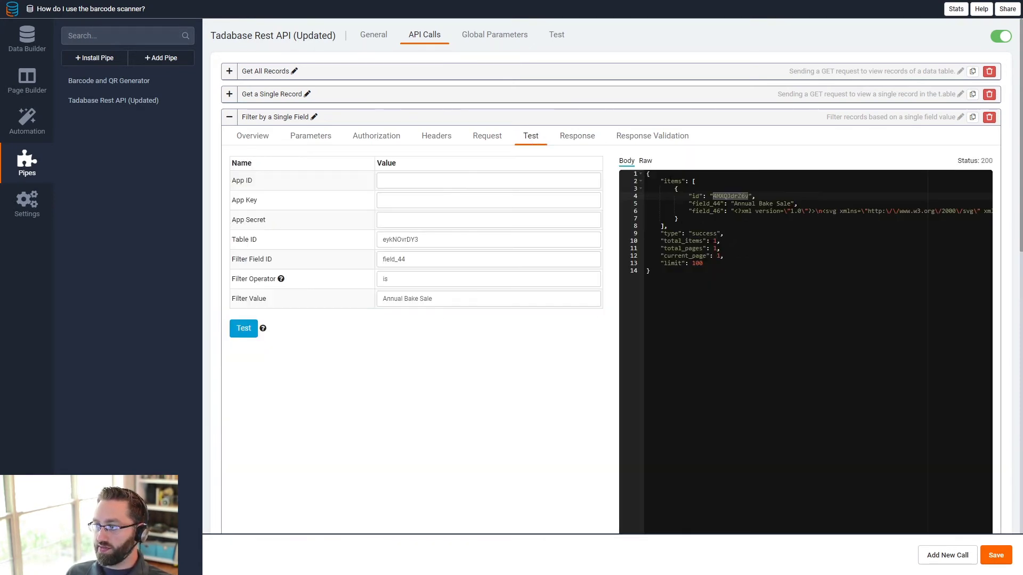
left_click(665, 182)
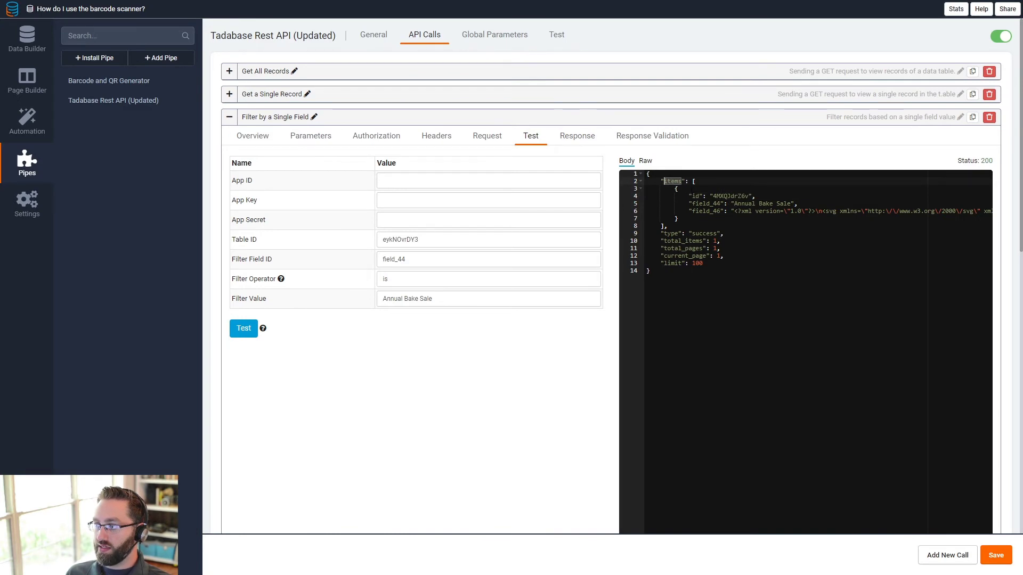
left_click(692, 196)
left_click(577, 136)
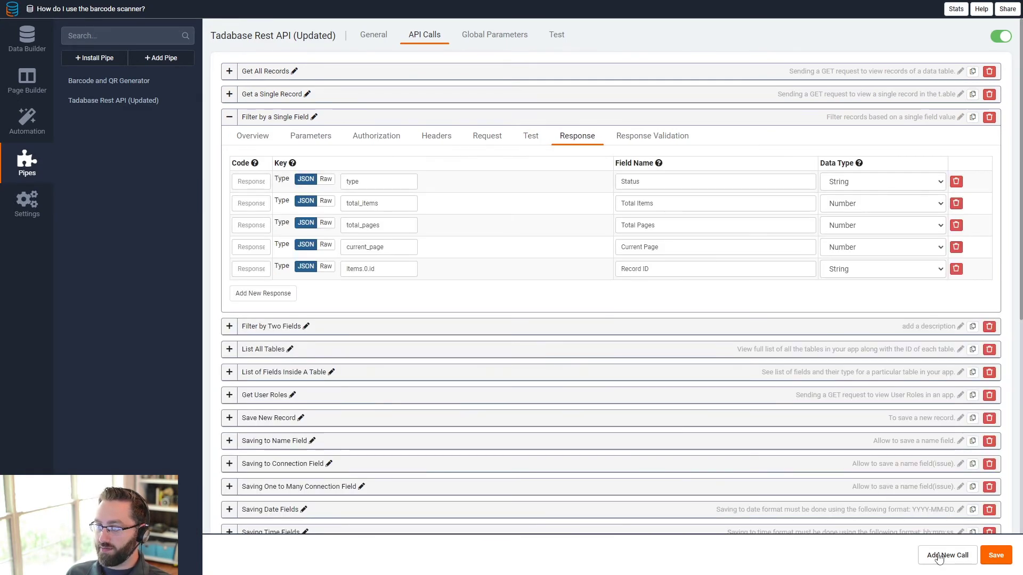
left_click(996, 555)
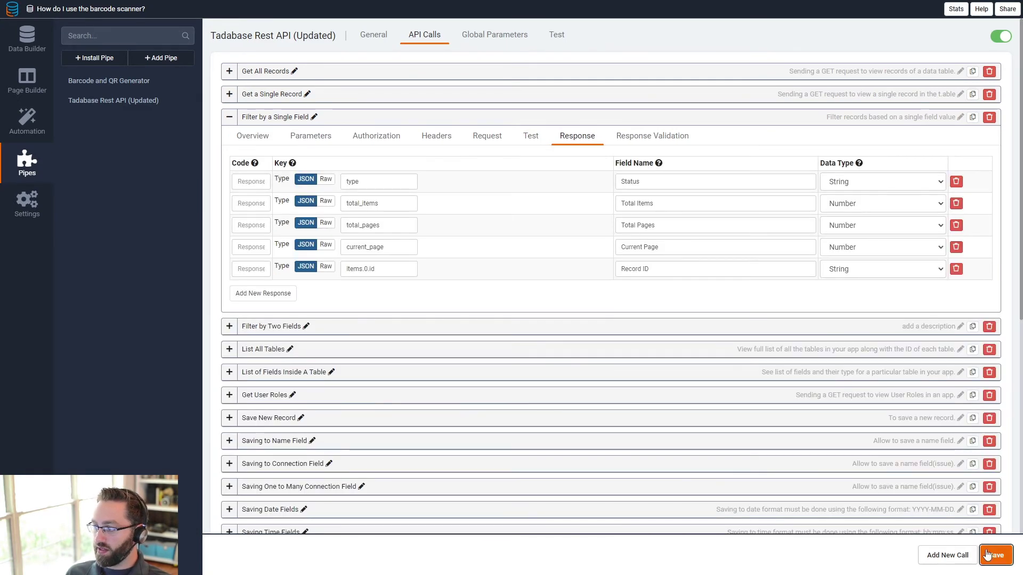
left_click(28, 49)
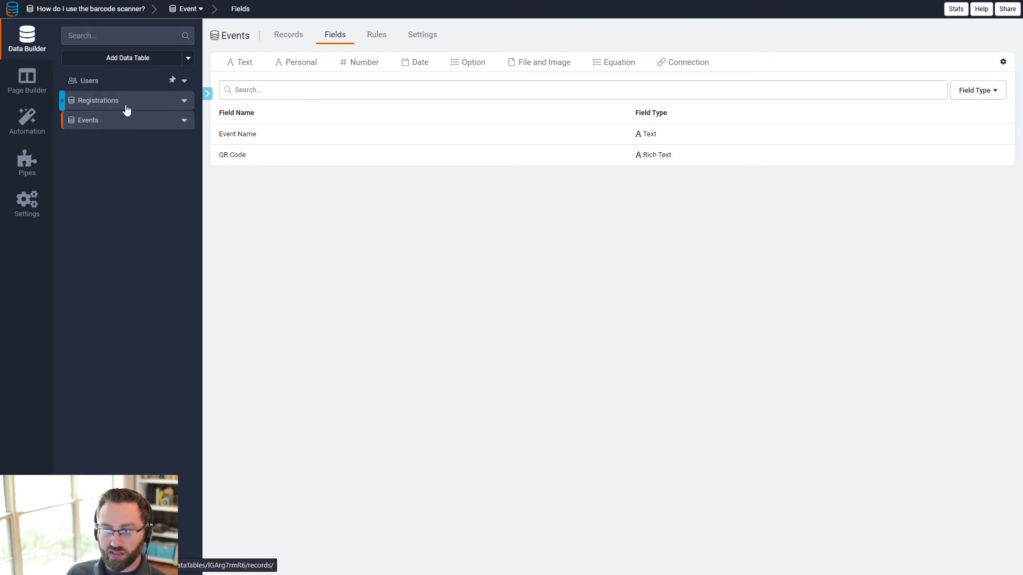
Step: Add a new Registrations table rule that runs on create or edit
left_click(110, 101)
left_click(95, 120)
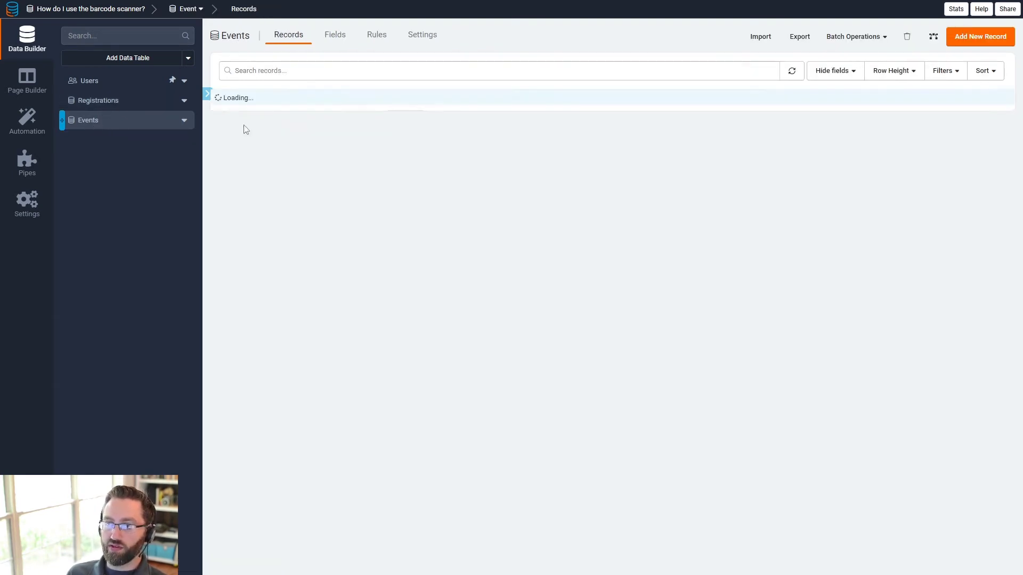
left_click(104, 104)
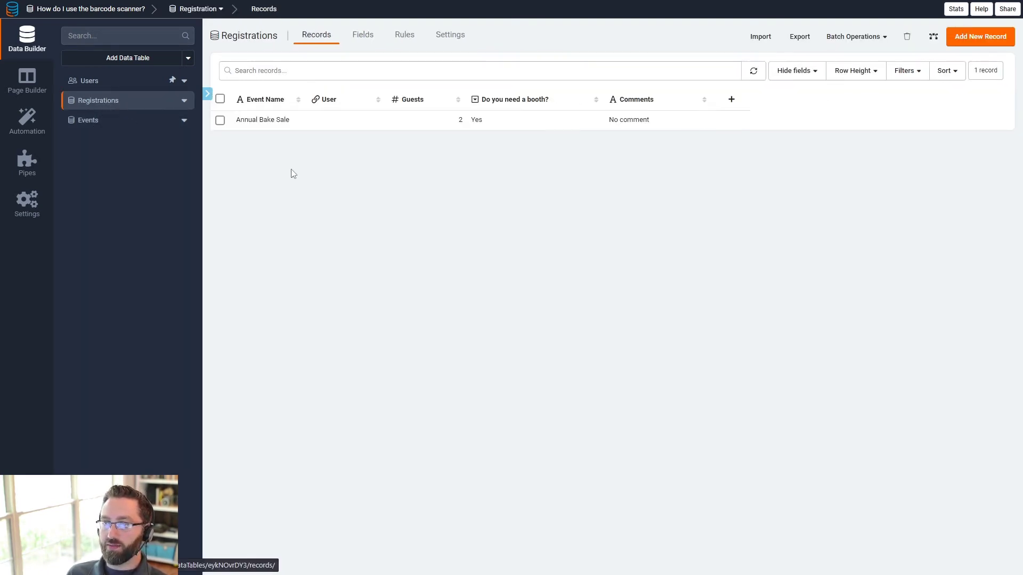
left_click(395, 48)
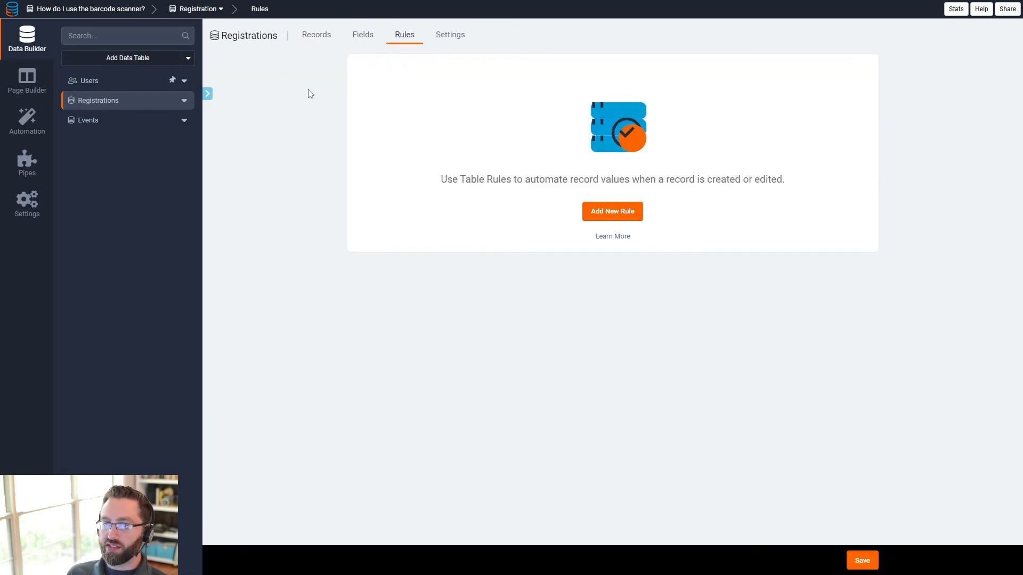
left_click(586, 215)
left_click(426, 121)
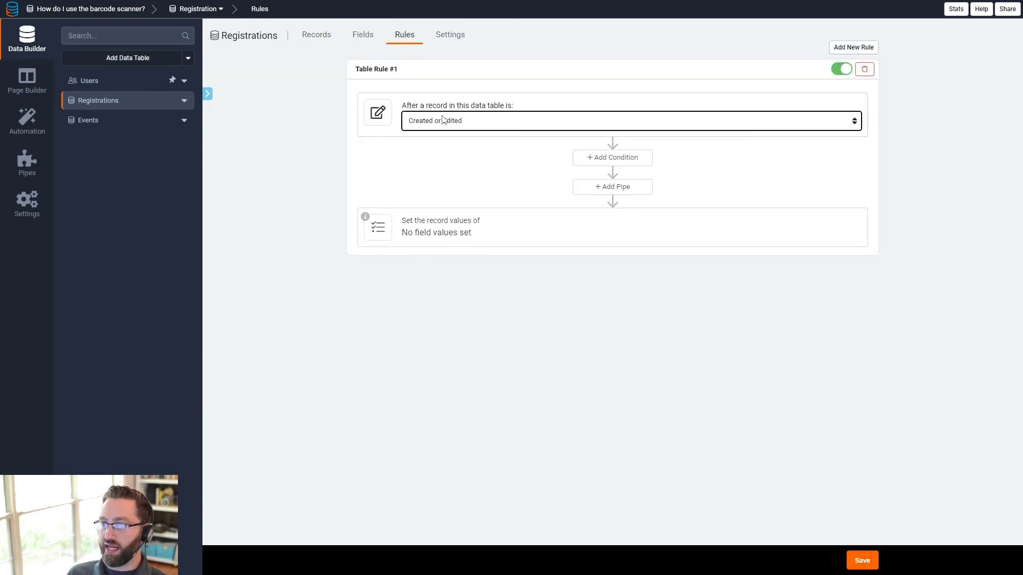
Step: Add a Tadabase Rest API (Updated) pipe using the Filter by a Single Field method
left_click(594, 189)
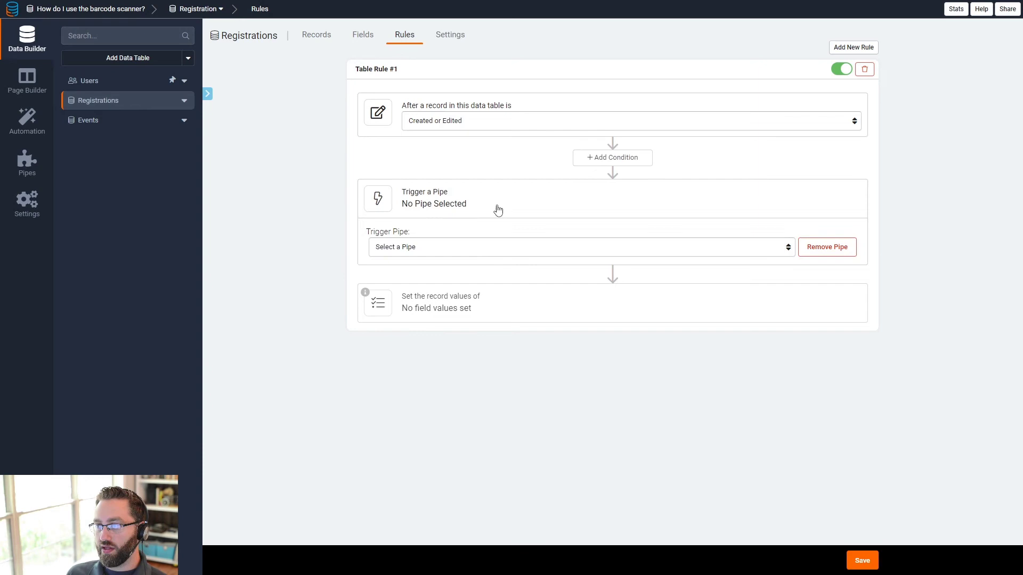
left_click(424, 251)
left_click(409, 281)
left_click(660, 249)
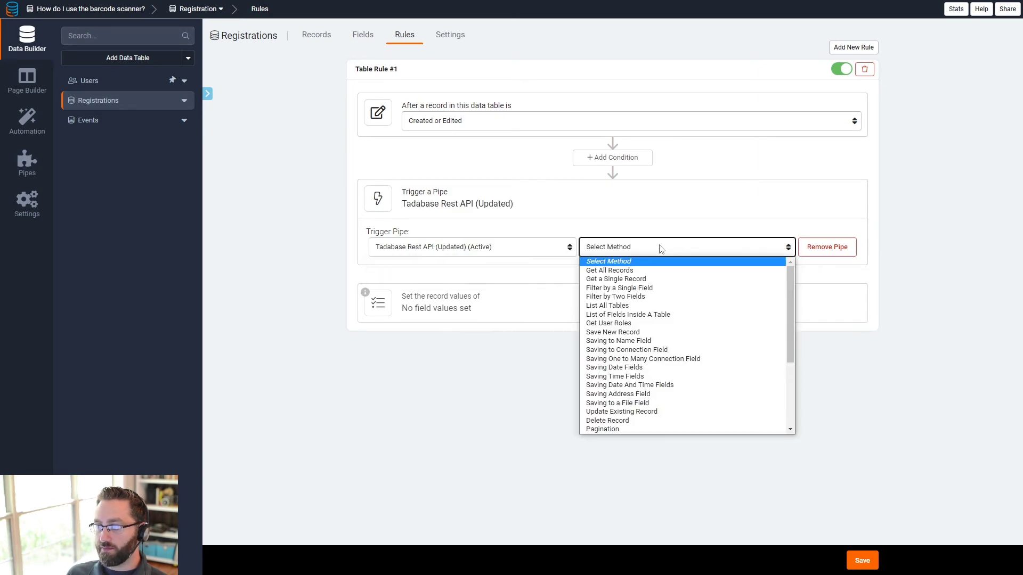
left_click(633, 288)
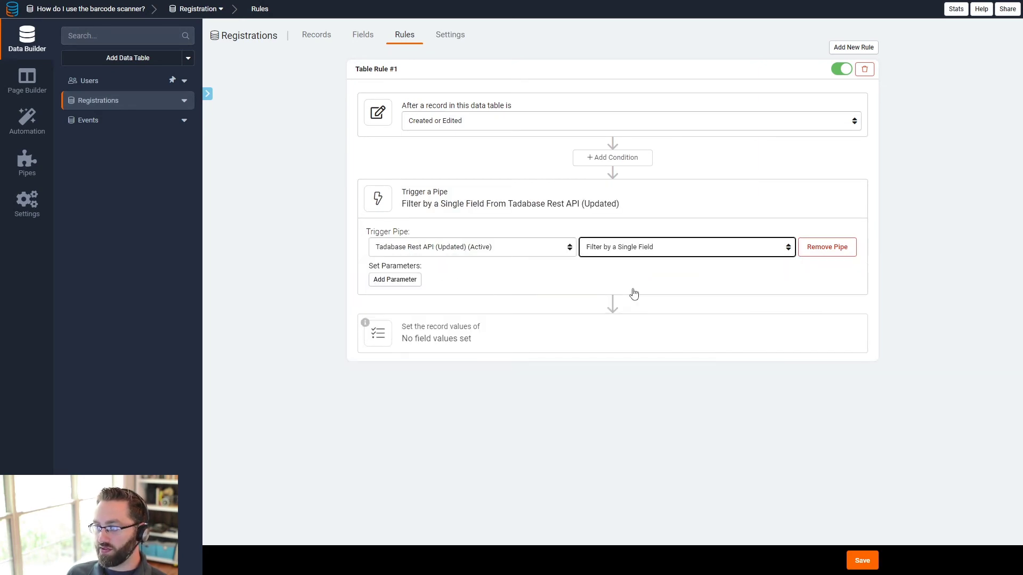
Step: Set the pipe's Table ID parameter to the pasted table ID as a custom value
left_click(406, 286)
left_click(440, 283)
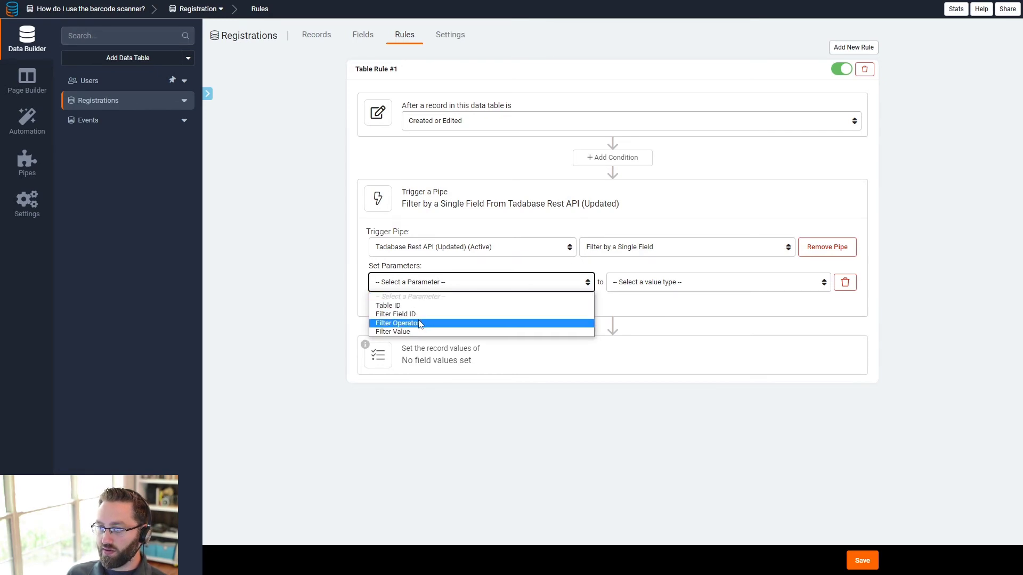
left_click(416, 301)
left_click(655, 283)
left_click(655, 303)
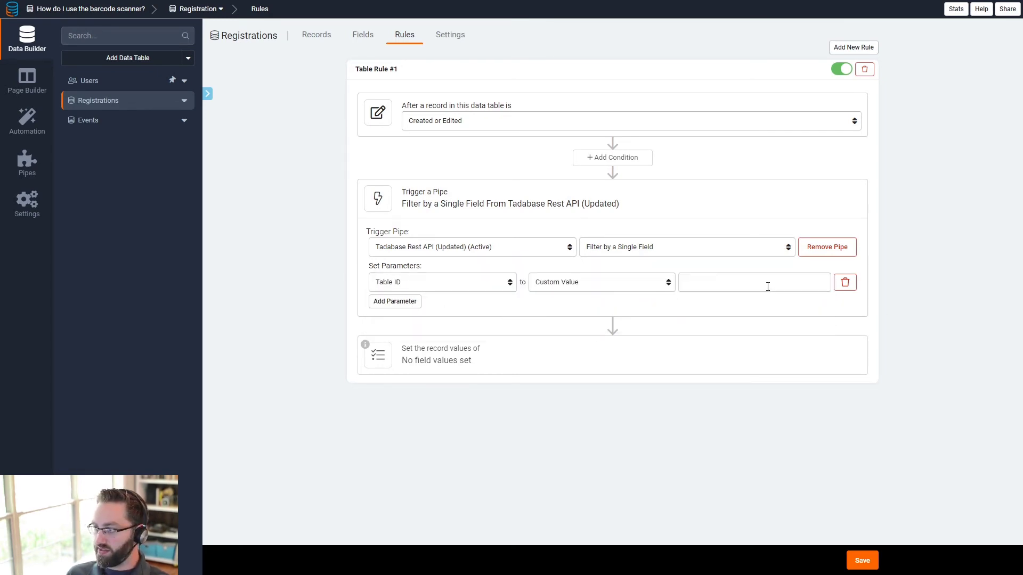
left_click(767, 283)
type("eykNOvrDY3")
Step: Set the Filter Field ID parameter to the custom value field_44
left_click(394, 301)
left_click(415, 304)
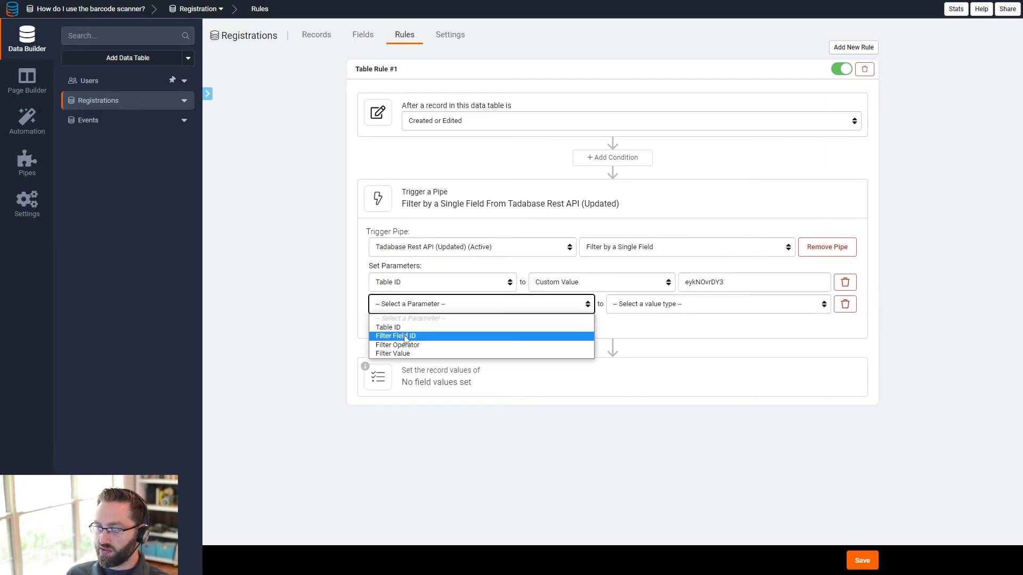
left_click(395, 335)
left_click(654, 308)
left_click(644, 333)
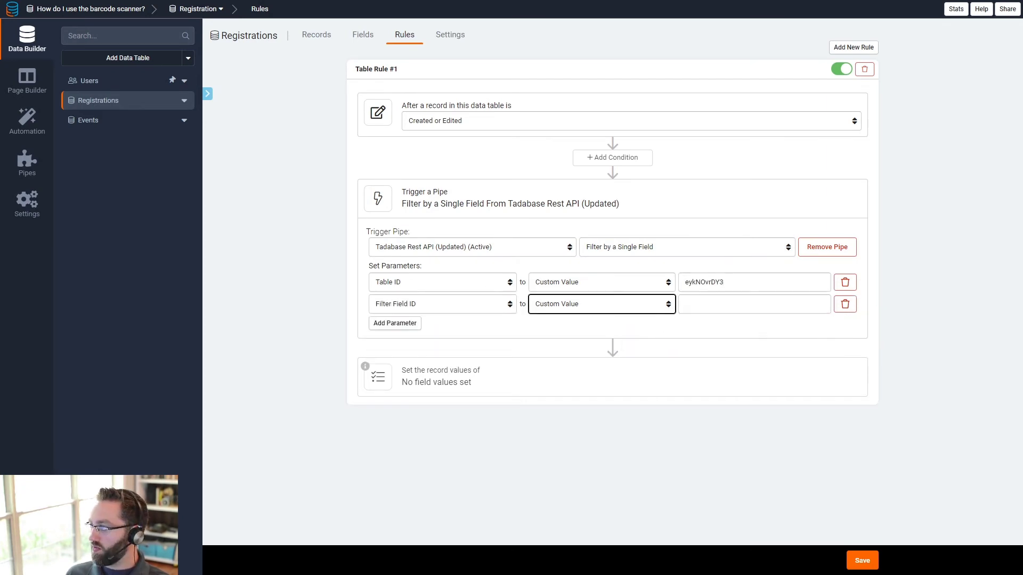
left_click(692, 305)
type("field_44")
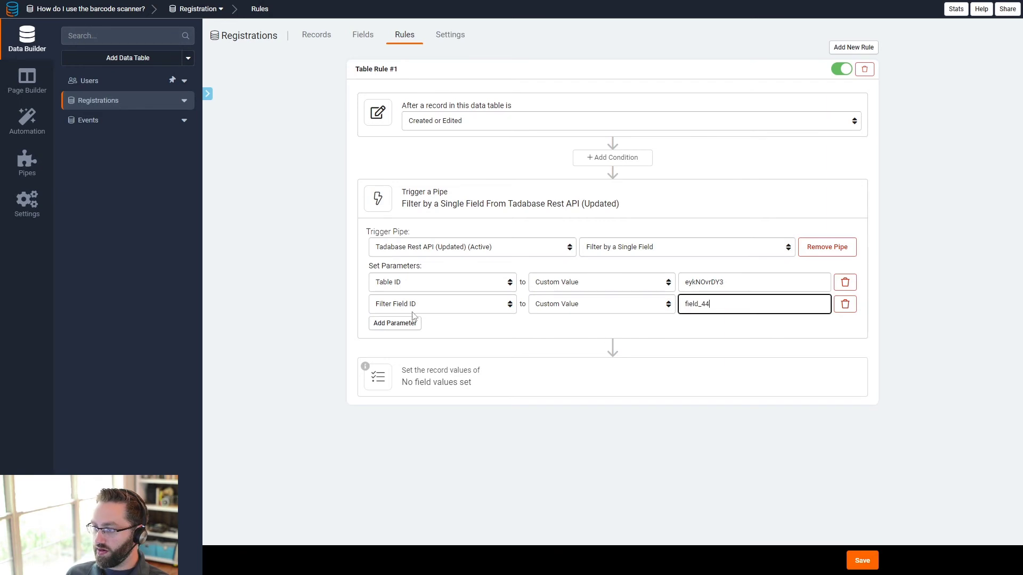
Step: Set the Filter Operator parameter to the custom value 'is'
left_click(413, 321)
left_click(410, 327)
left_click(400, 367)
left_click(628, 330)
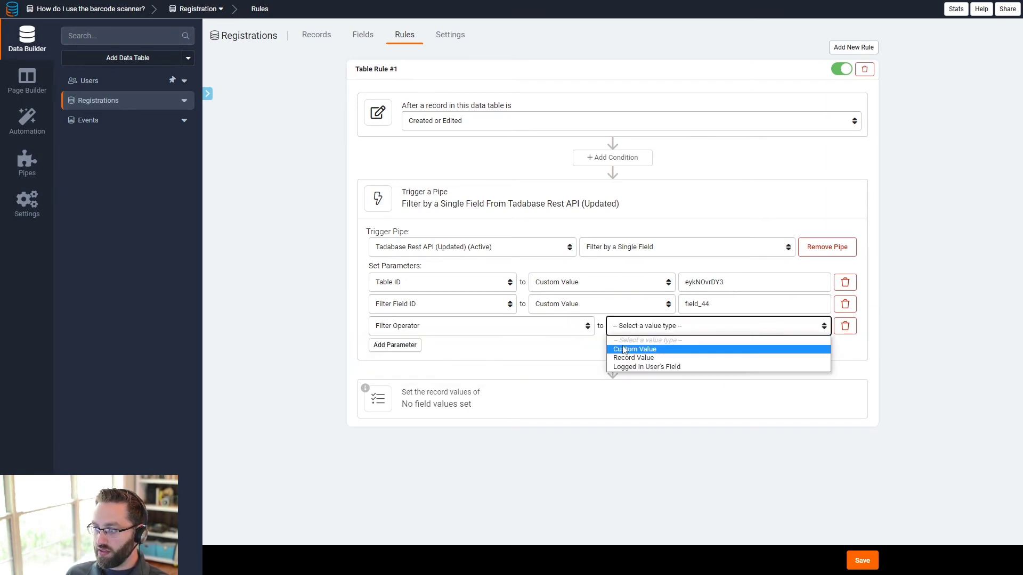
left_click(626, 349)
left_click(730, 326)
type("is")
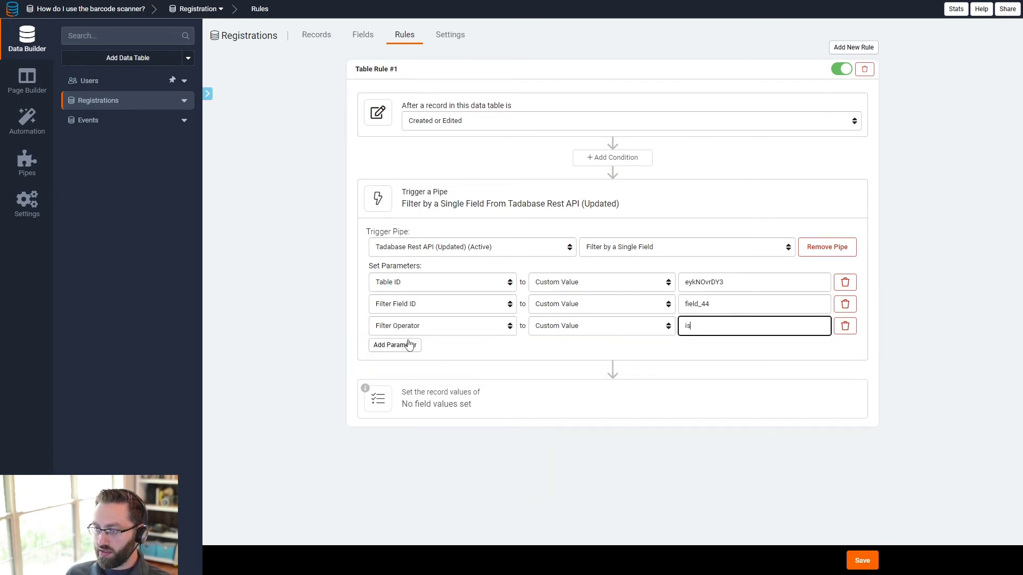
Step: Take the Filter Value parameter from the record's Event Name field
left_click(397, 345)
left_click(410, 347)
left_click(405, 397)
left_click(617, 351)
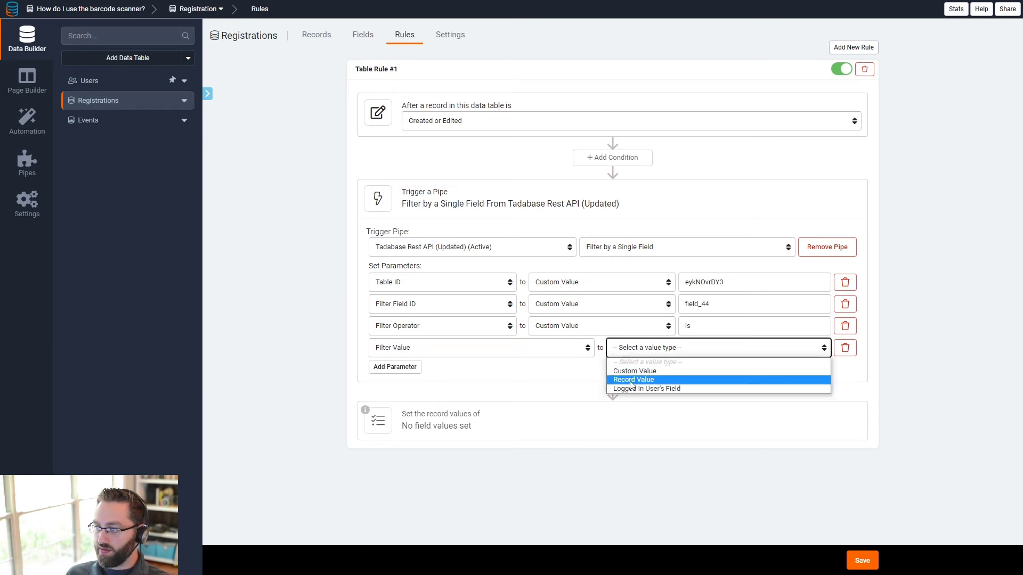
left_click(618, 379)
left_click(728, 349)
left_click(716, 391)
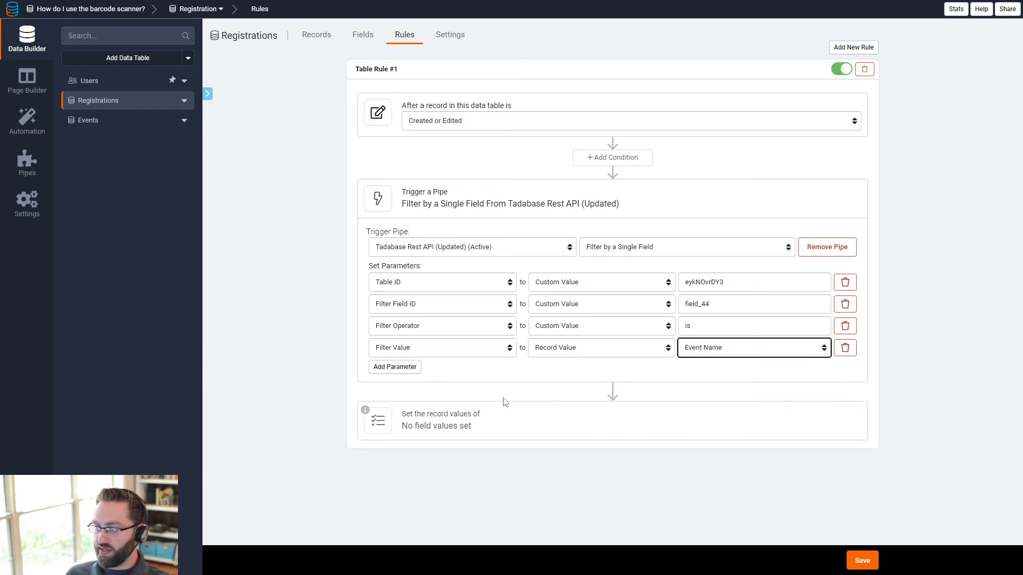
Step: Review the record update step's fields and save the table rule
left_click(450, 435)
left_click(432, 468)
left_click(415, 484)
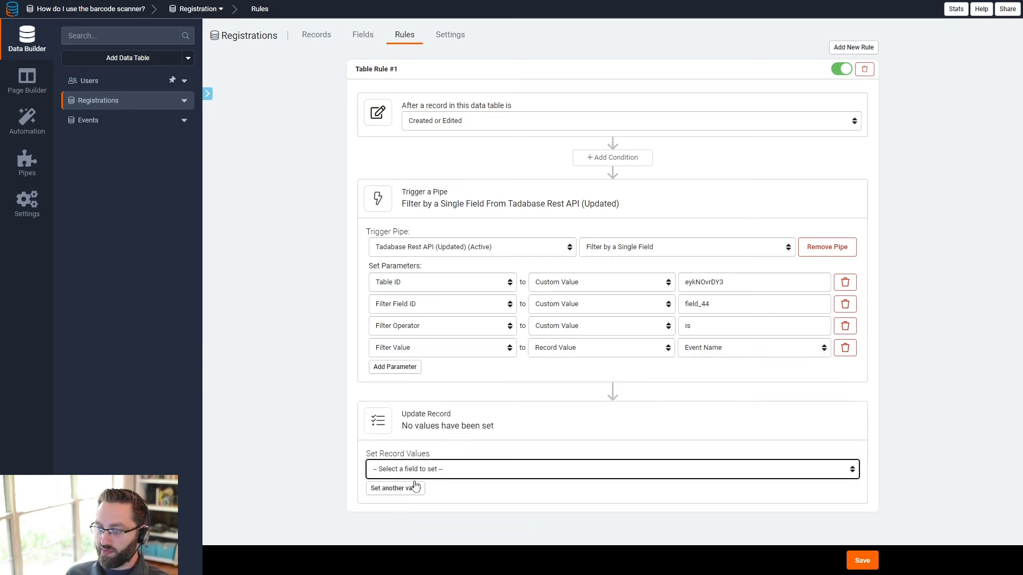
left_click(418, 476)
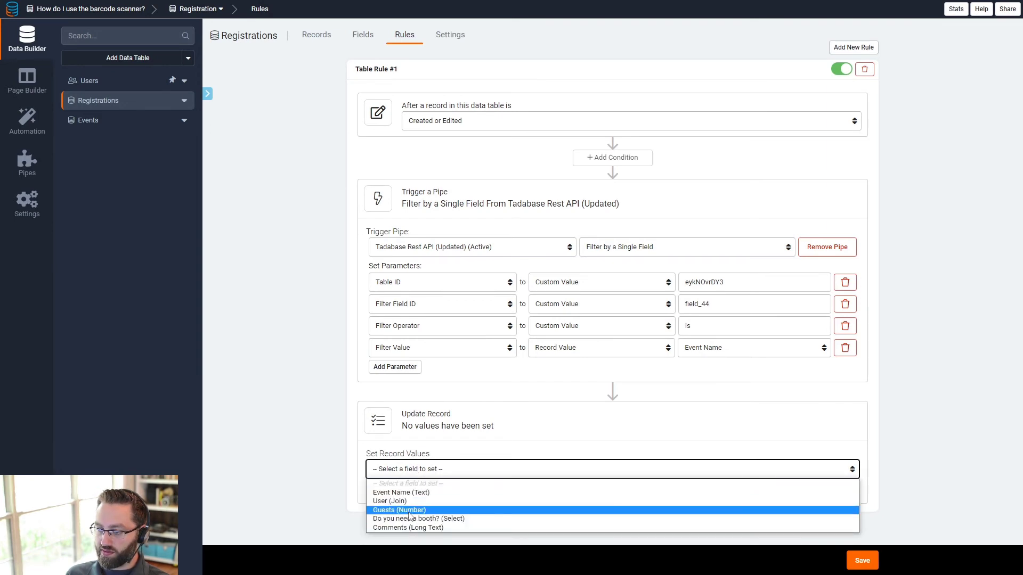
left_click(390, 493)
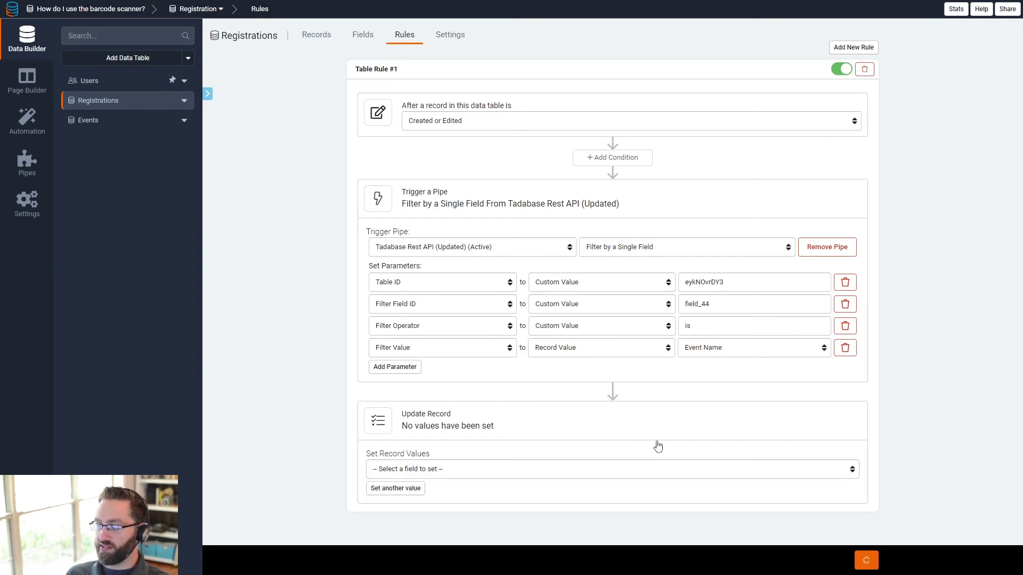
left_click(363, 35)
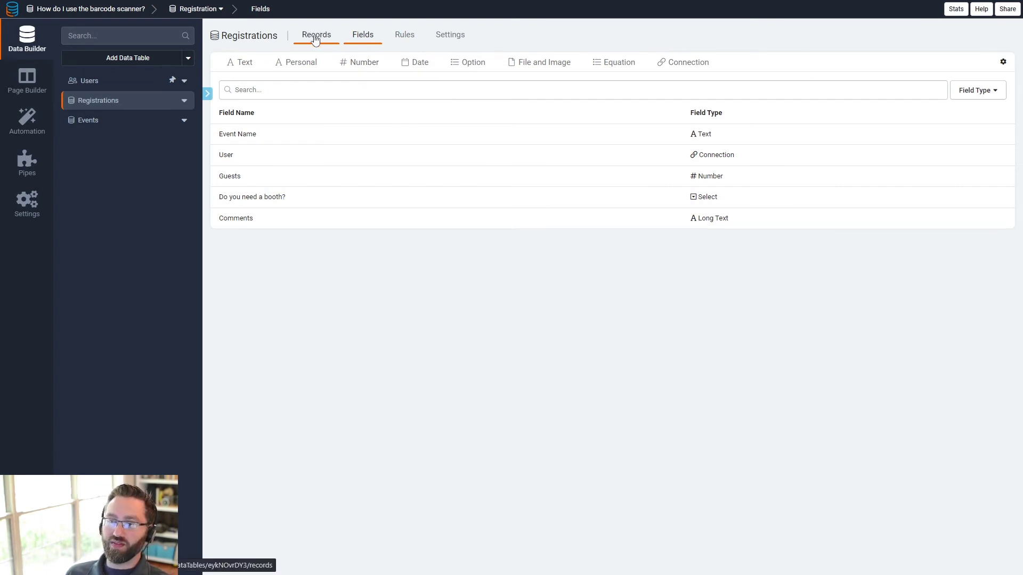
Step: Add an Event connection field linking each registration to a single Events record
left_click(694, 65)
left_click(646, 78)
left_click(392, 120)
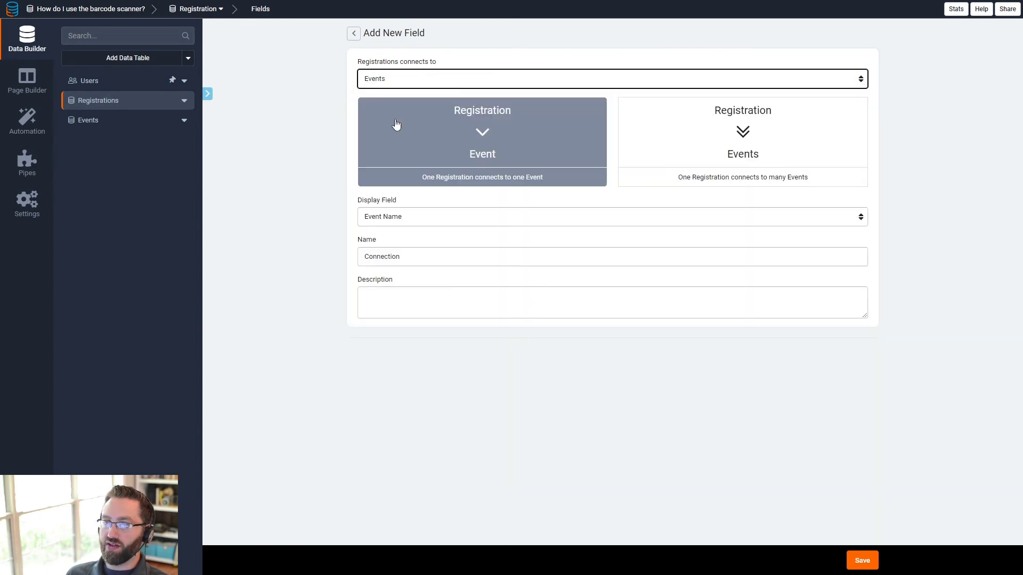
left_click(414, 140)
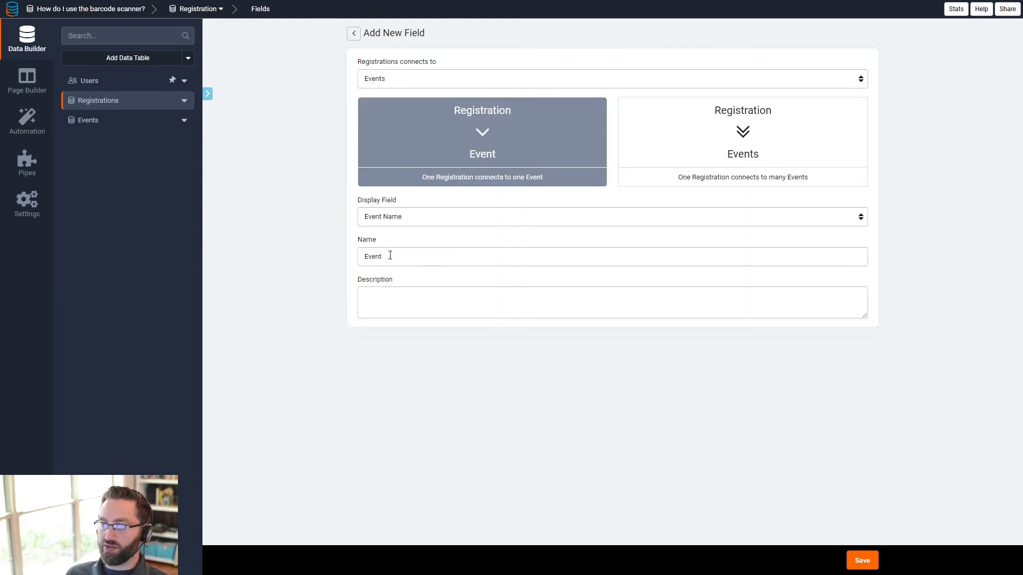
left_click(866, 562)
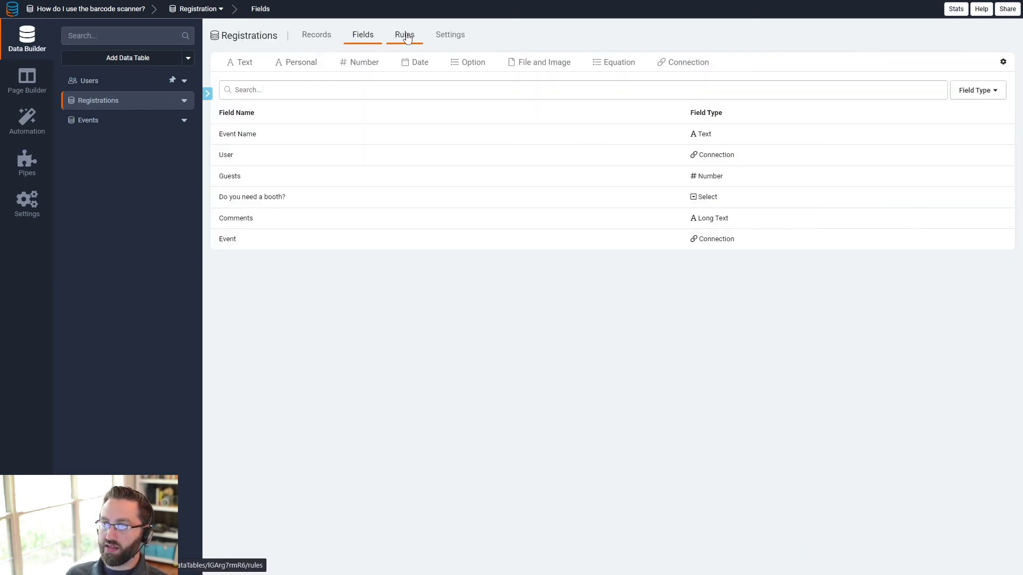
Step: Make the rule's update step set Event to the pipe's Record ID value, and save it
left_click(406, 38)
left_click(442, 272)
left_click(418, 312)
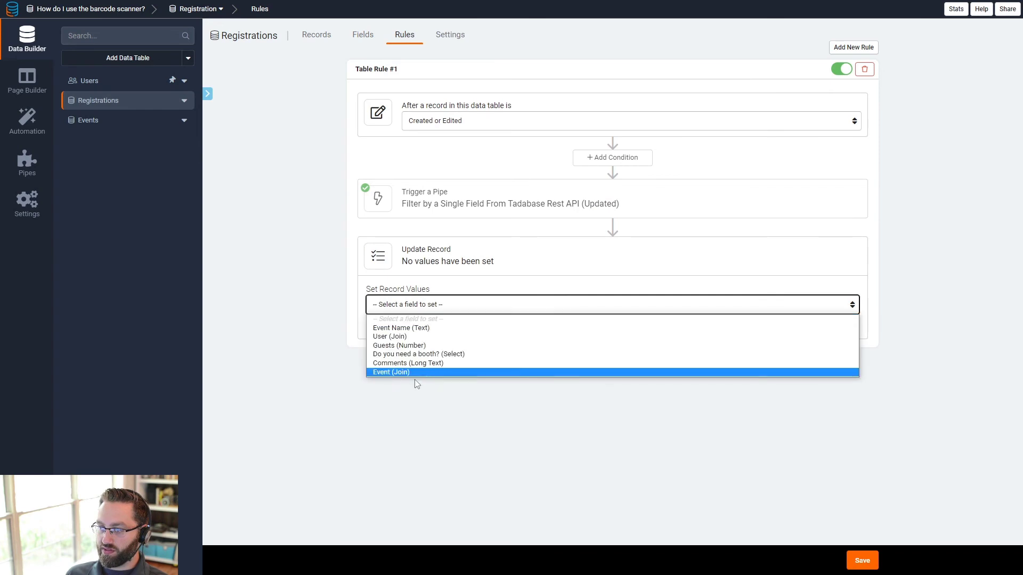
left_click(413, 372)
left_click(687, 310)
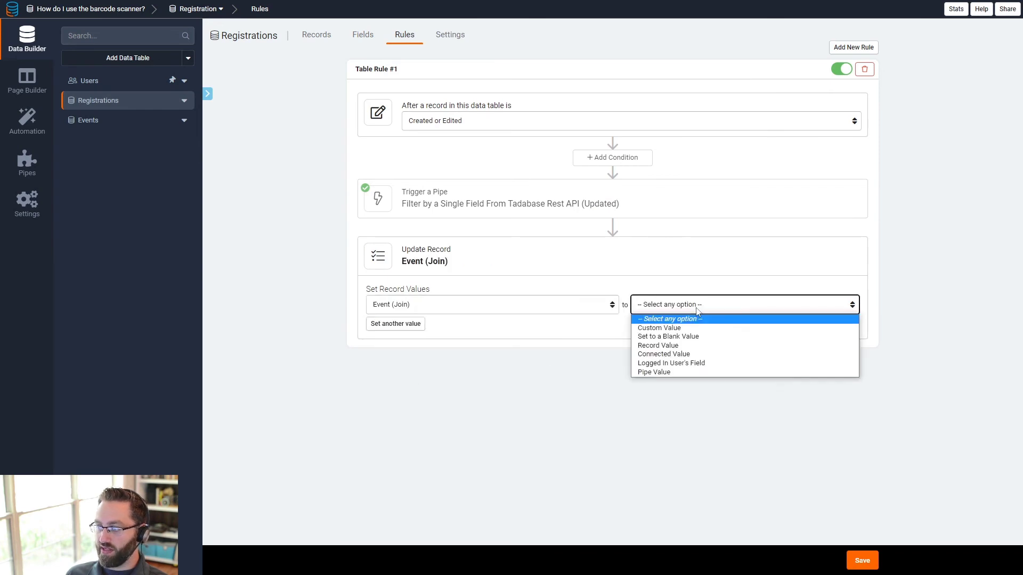
left_click(651, 372)
left_click(761, 316)
left_click(757, 345)
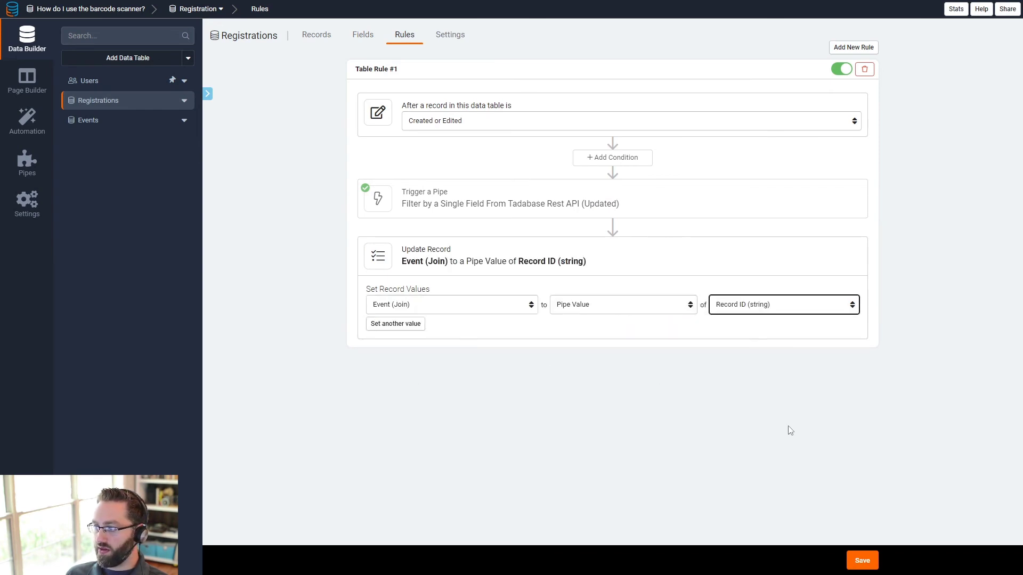
left_click(861, 560)
Step: Re-save the Annual Bake Sale registration so its Event shows Annual Bake Sale
left_click(317, 35)
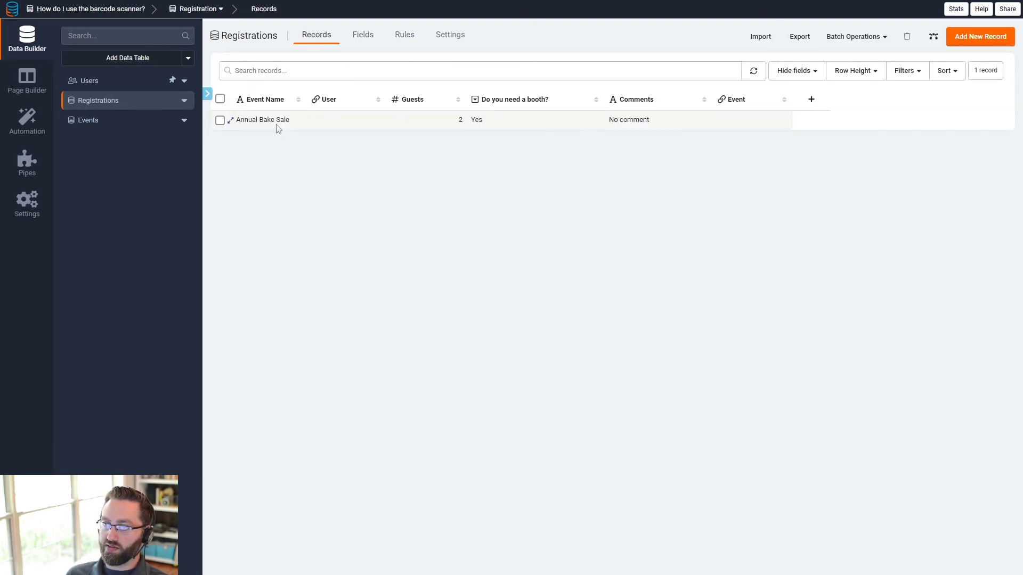
left_click(232, 122)
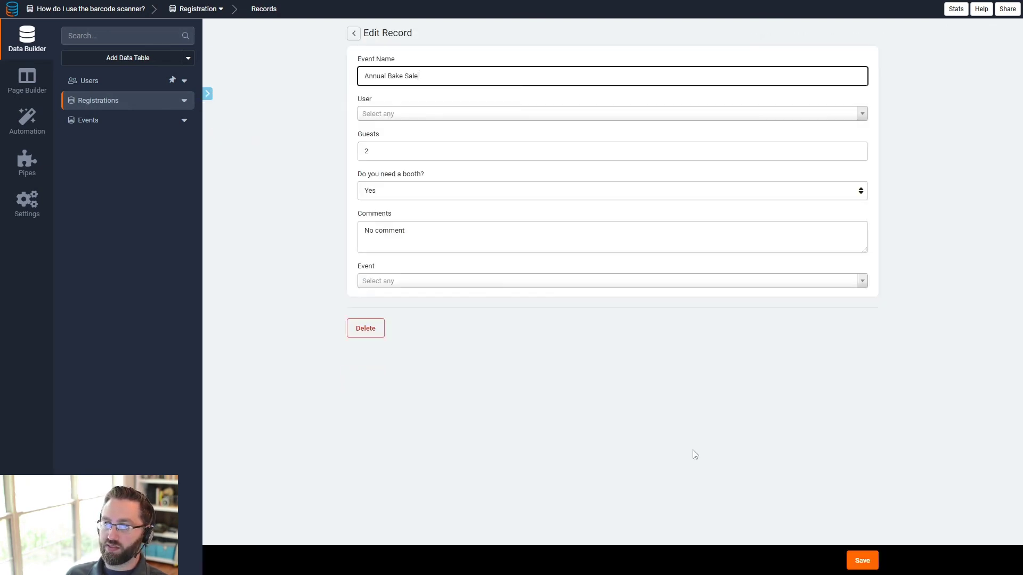
left_click(862, 561)
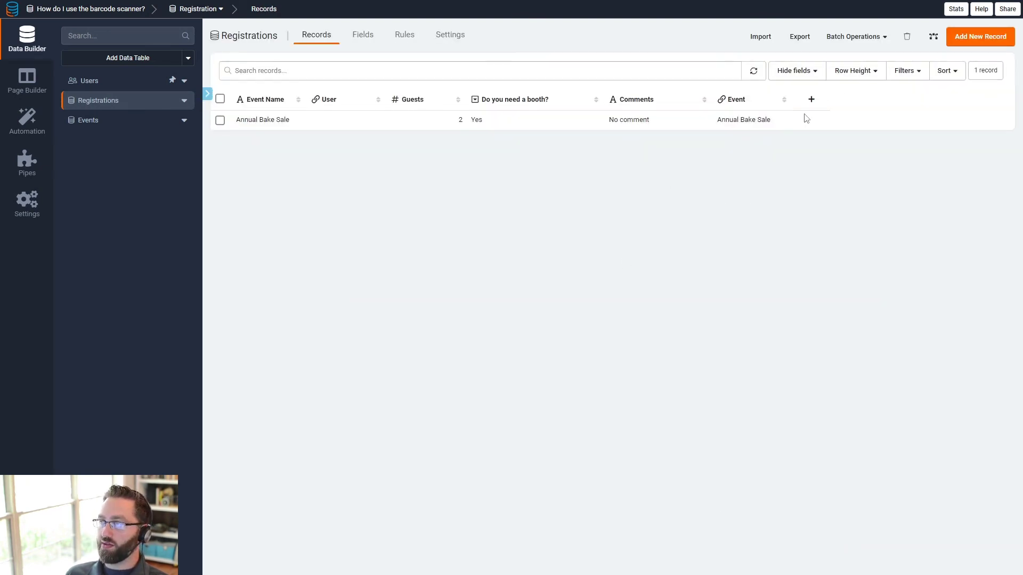
left_click_drag(778, 120, 732, 123)
left_click(628, 337)
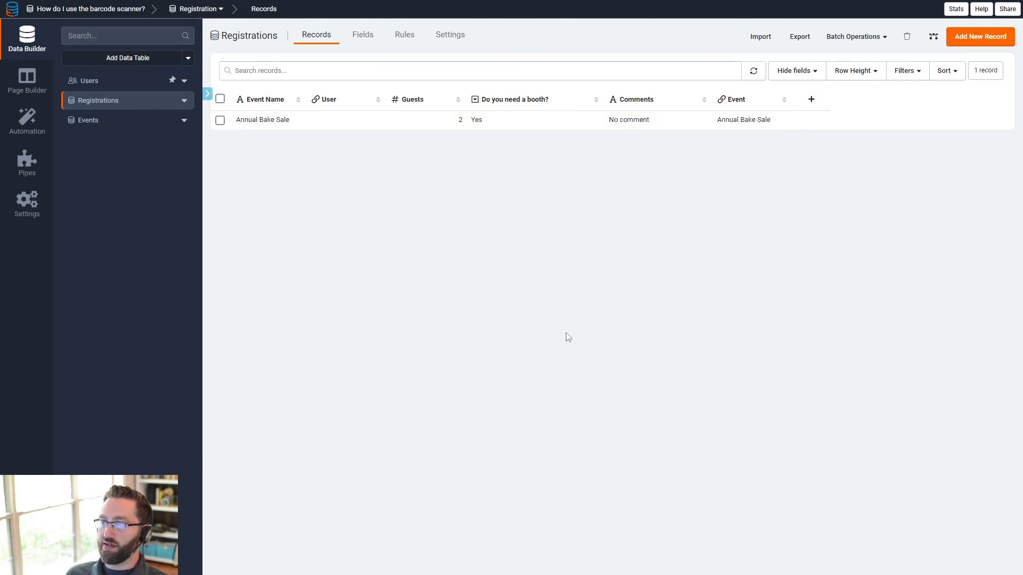
Step: Add a 'Registrations' rollup field on Events counting linked Registrations records
left_click(82, 122)
left_click(334, 36)
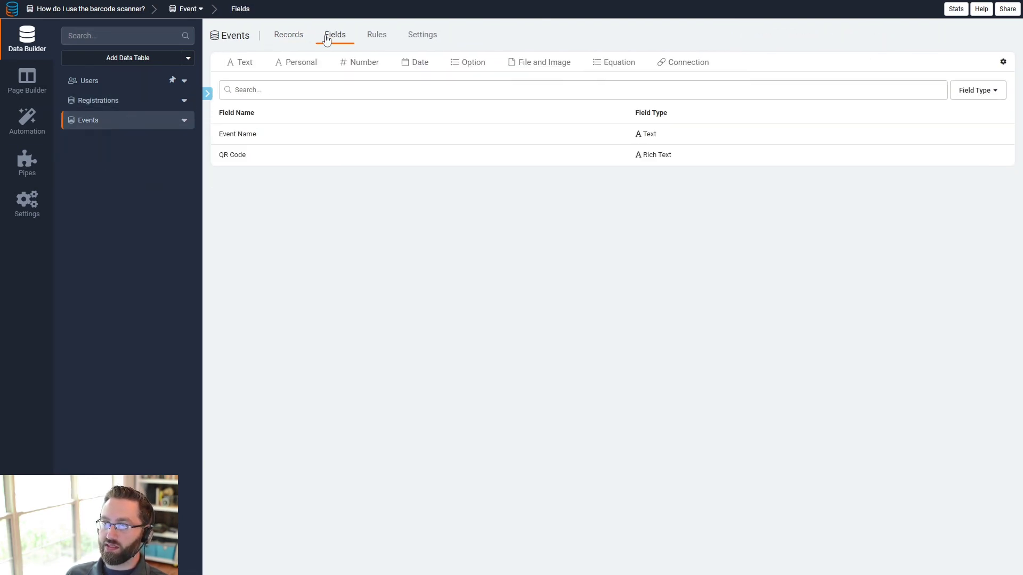
mouse_move(642, 74)
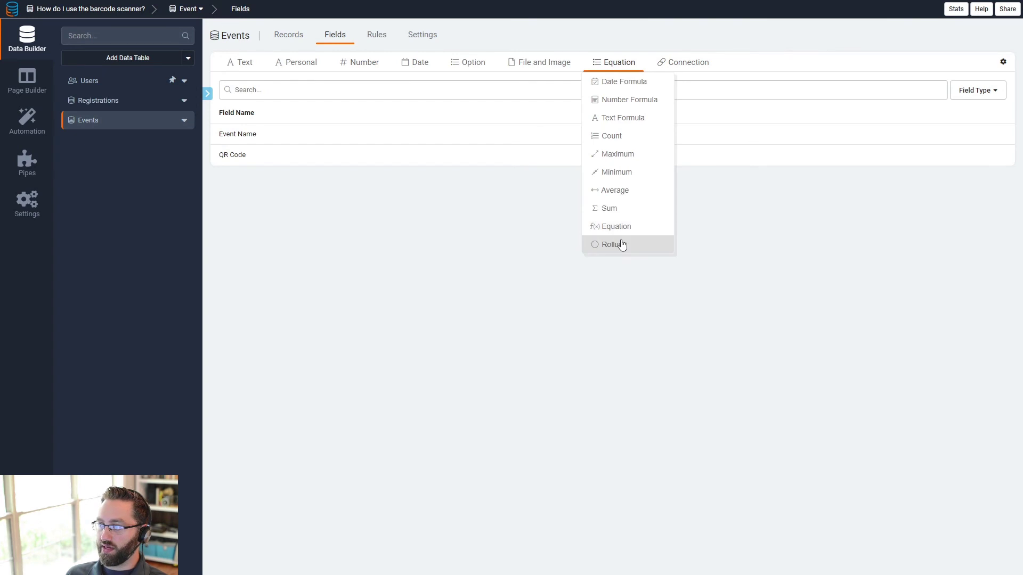
left_click(618, 244)
left_click_drag(387, 79, 340, 84)
type("Re")
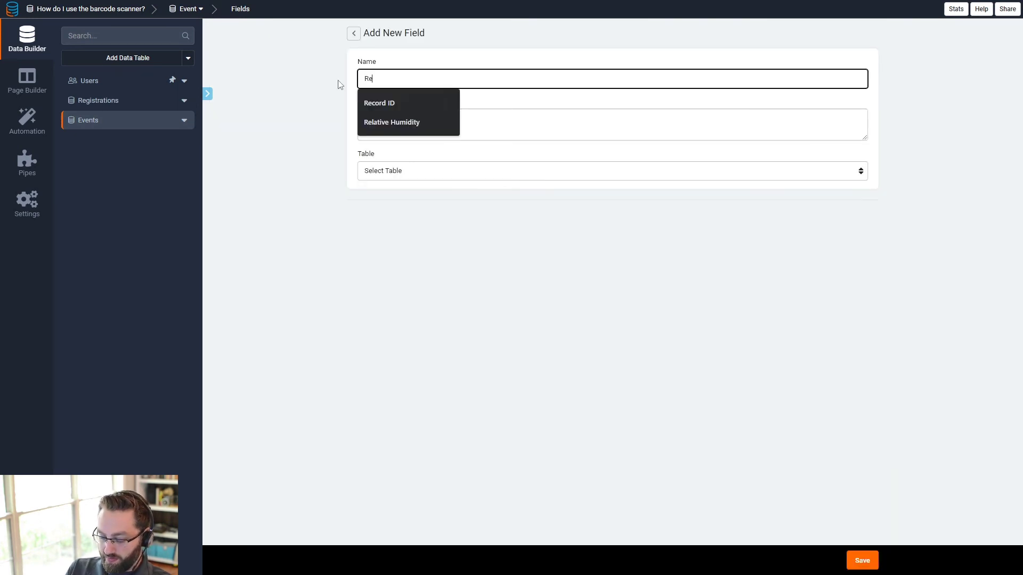
type("gistrati")
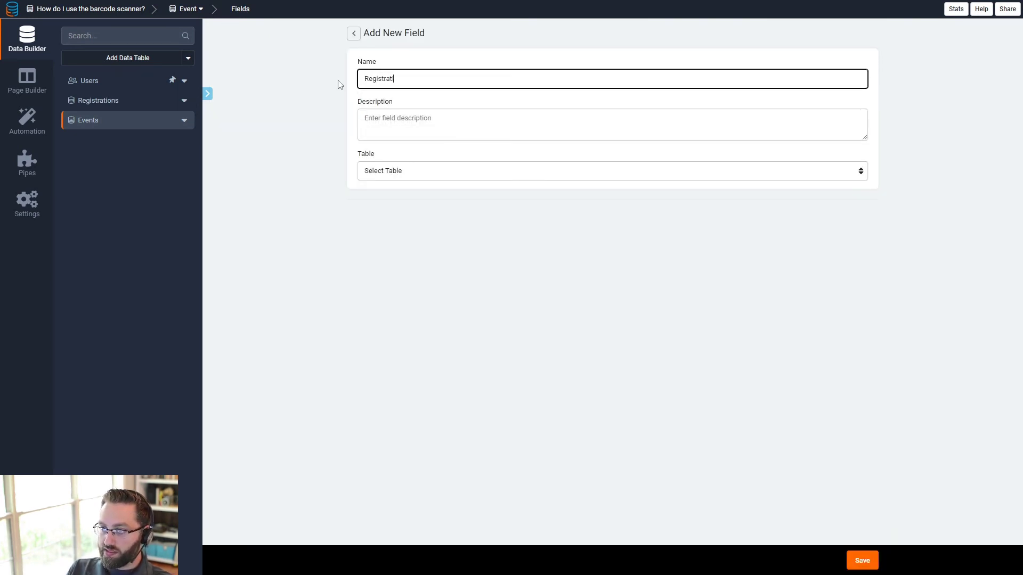
type("ons")
key("Tab")
left_click(421, 177)
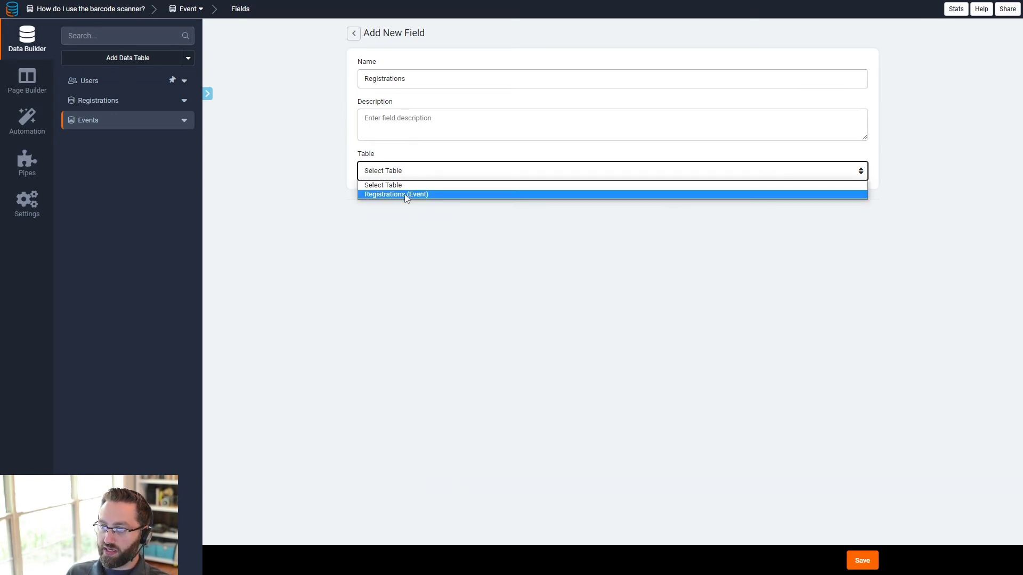
left_click(411, 193)
left_click(414, 213)
left_click(401, 286)
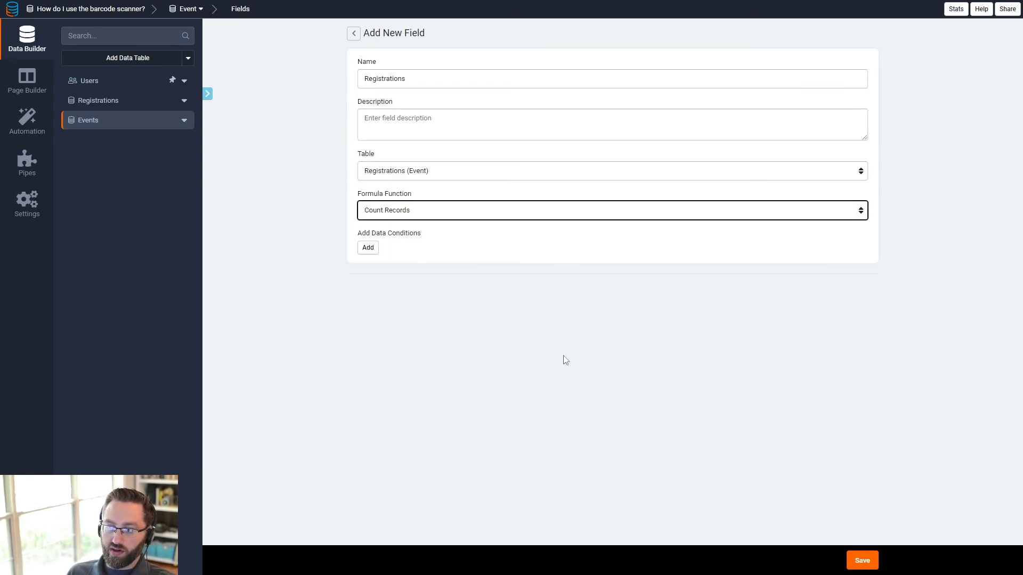
left_click(867, 562)
Step: Start a second rollup field and name it, correcting the misspelled 'Registrations'
mouse_move(536, 76)
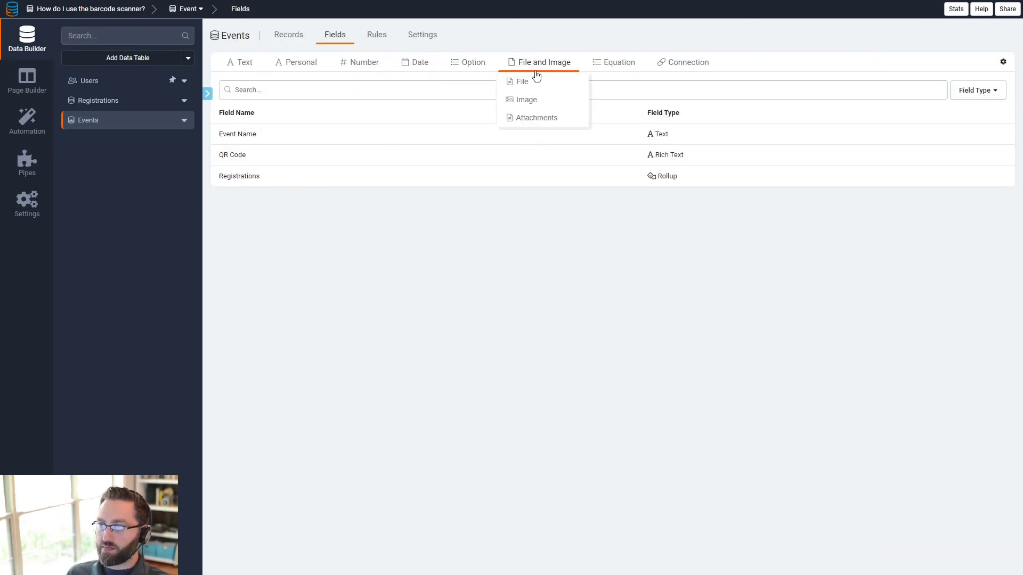
mouse_move(615, 62)
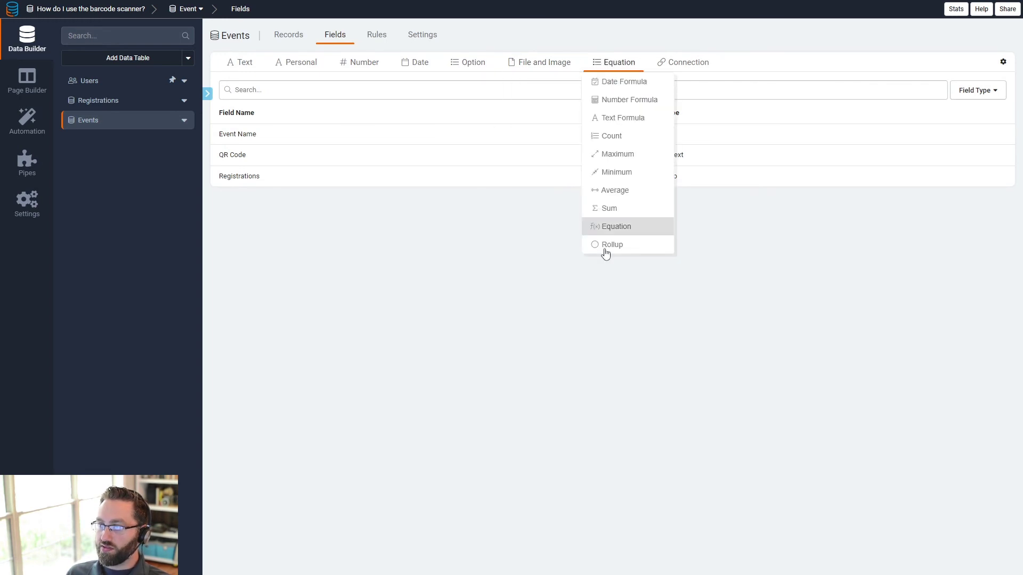
left_click(612, 244)
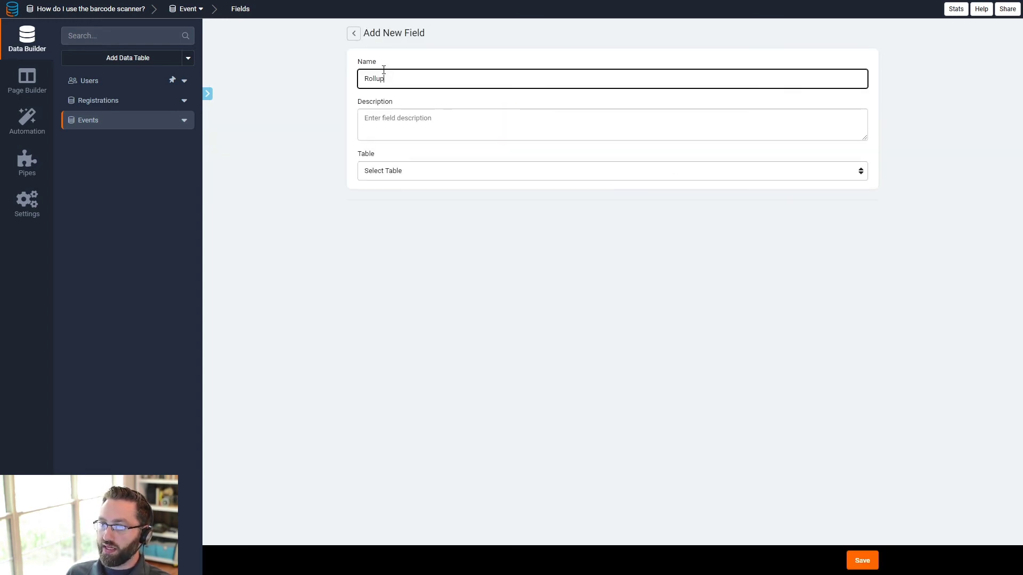
left_click_drag(384, 70, 329, 82)
type("Regirstations that need a booth")
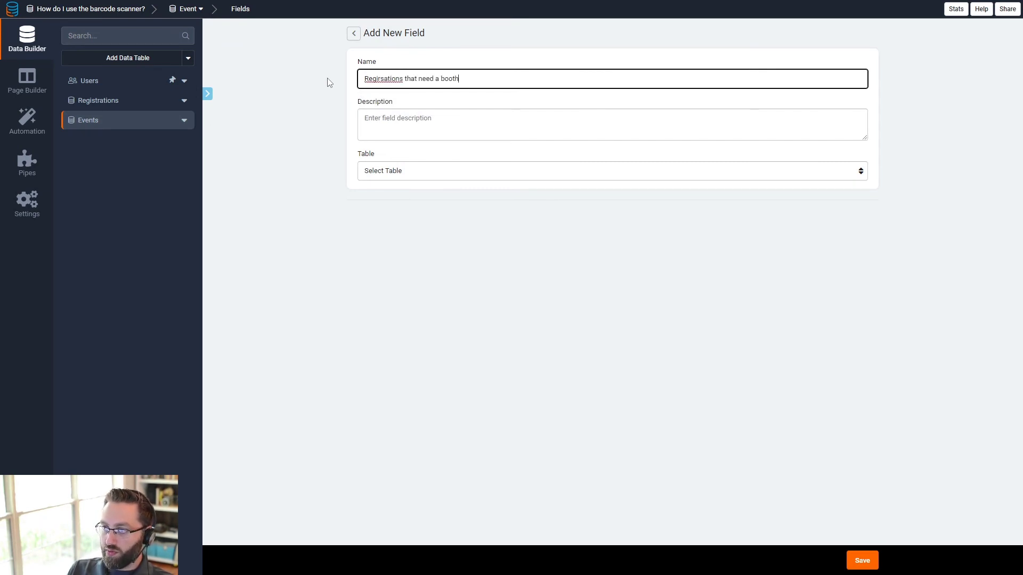
right_click(388, 80)
key("Escape")
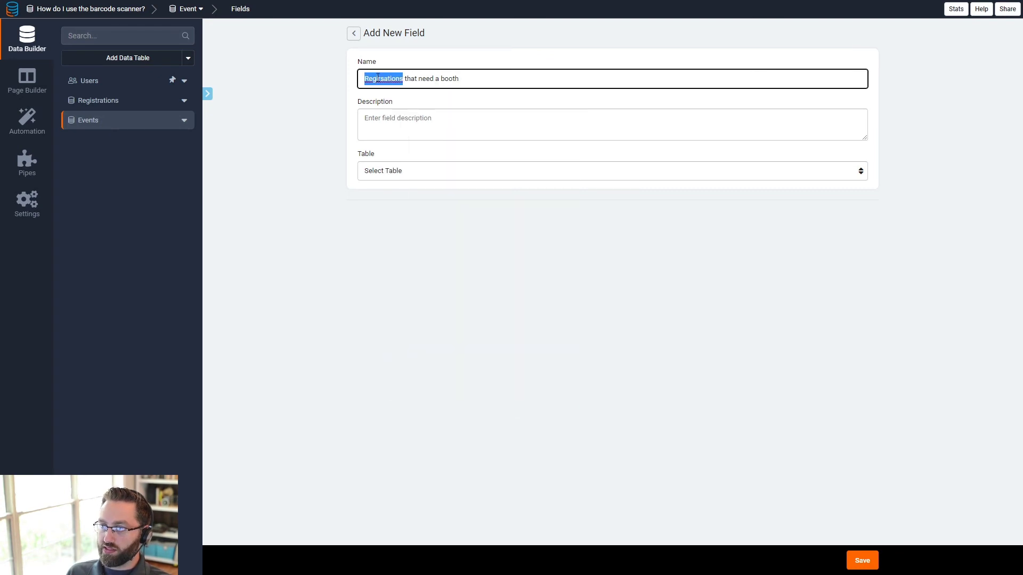
left_click(377, 77)
double_click(377, 78)
type("Registrations")
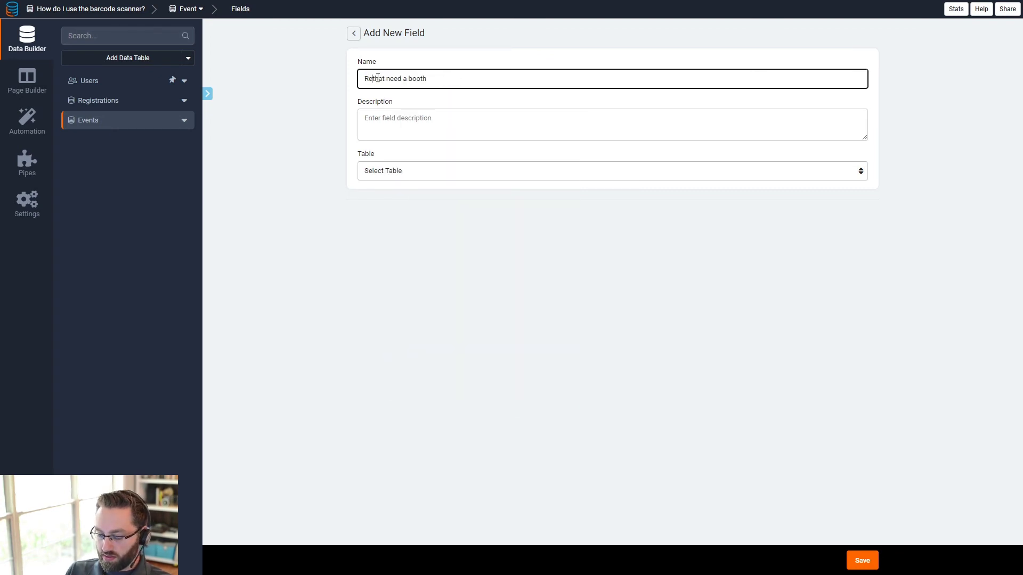
Step: Make it count Registrations where 'Do you need a booth?' is Yes, and save
left_click(397, 172)
left_click(392, 192)
left_click(412, 217)
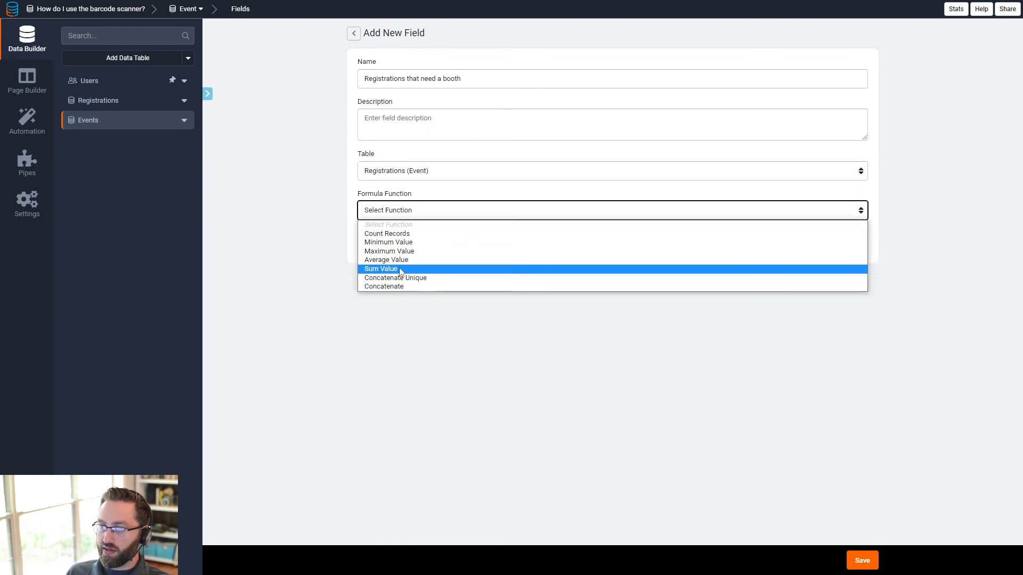
left_click(384, 234)
left_click(370, 248)
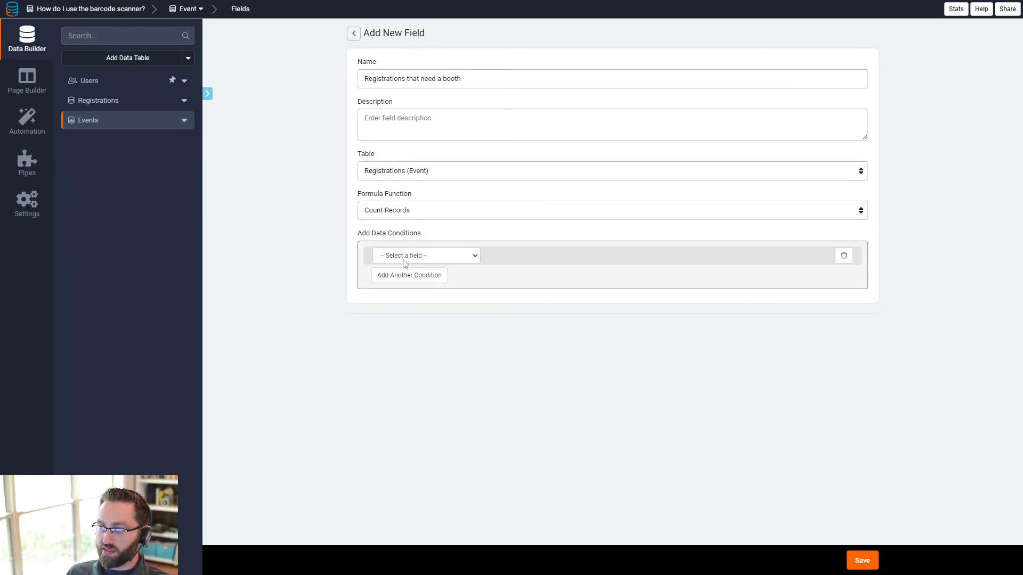
left_click(405, 257)
left_click(404, 302)
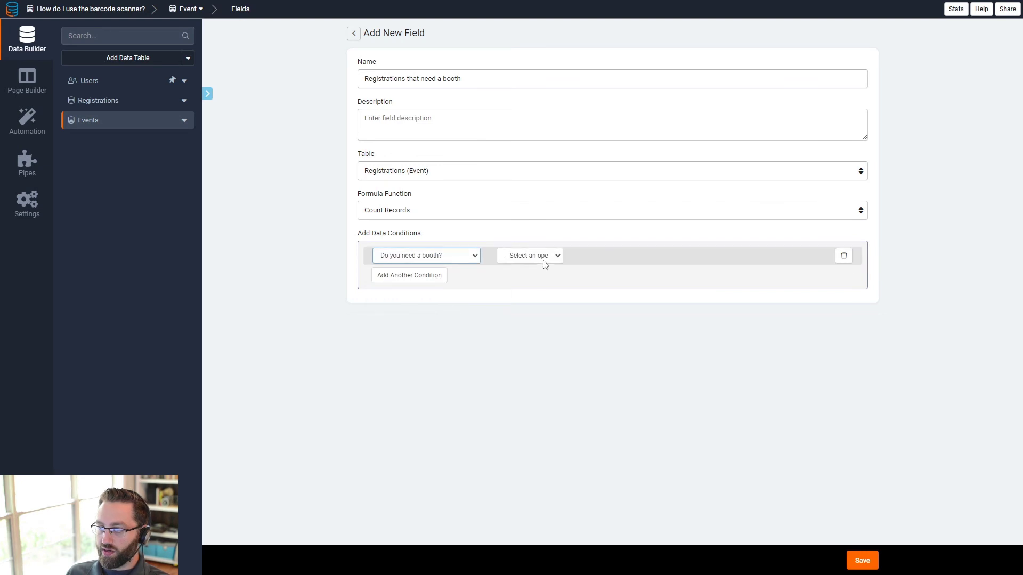
left_click(533, 256)
left_click(520, 277)
left_click(642, 256)
left_click(602, 274)
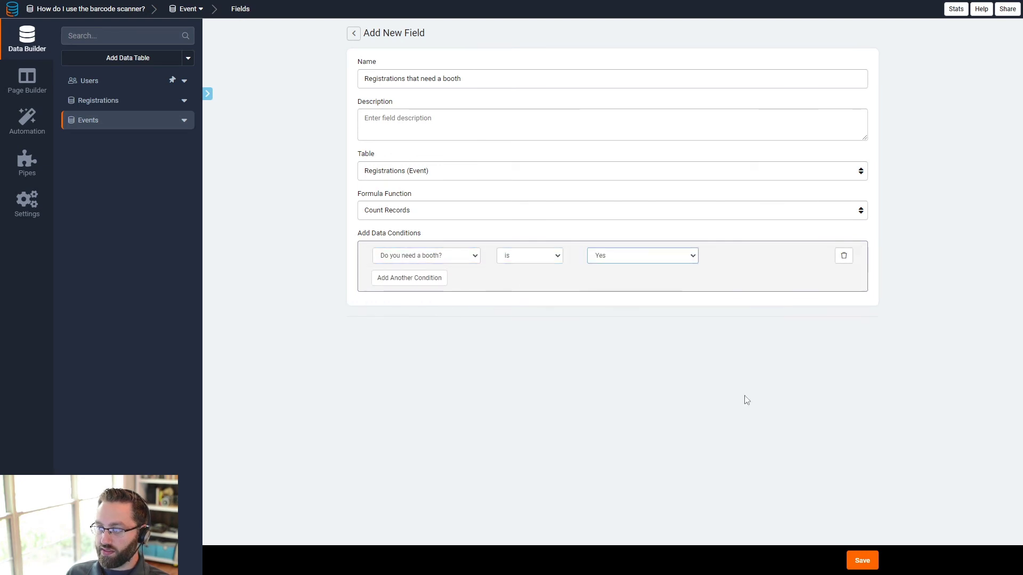
left_click(864, 564)
Step: Start a third rollup field named Registration Guests
left_click(614, 62)
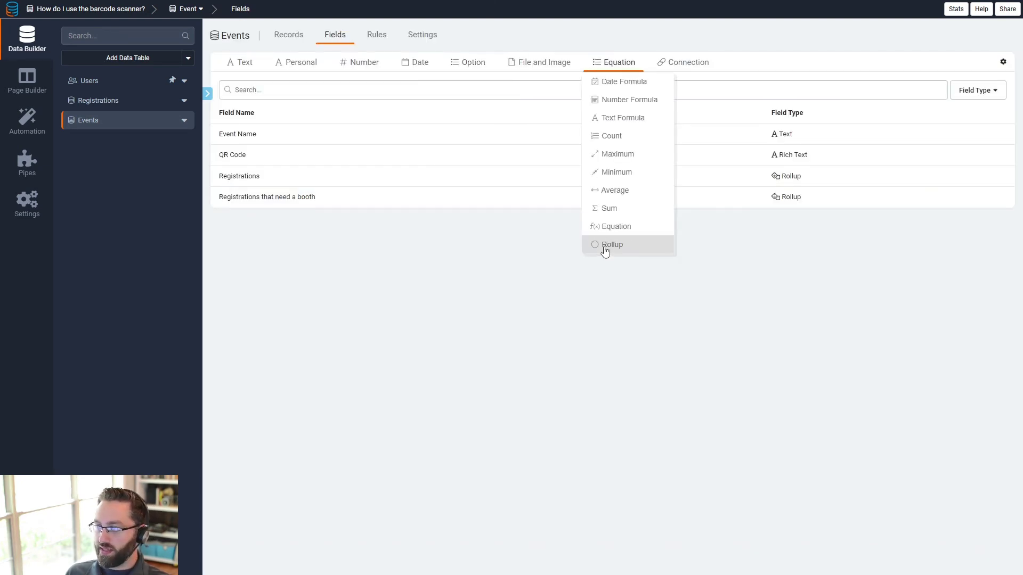
left_click(605, 247)
left_click_drag(397, 78, 344, 81)
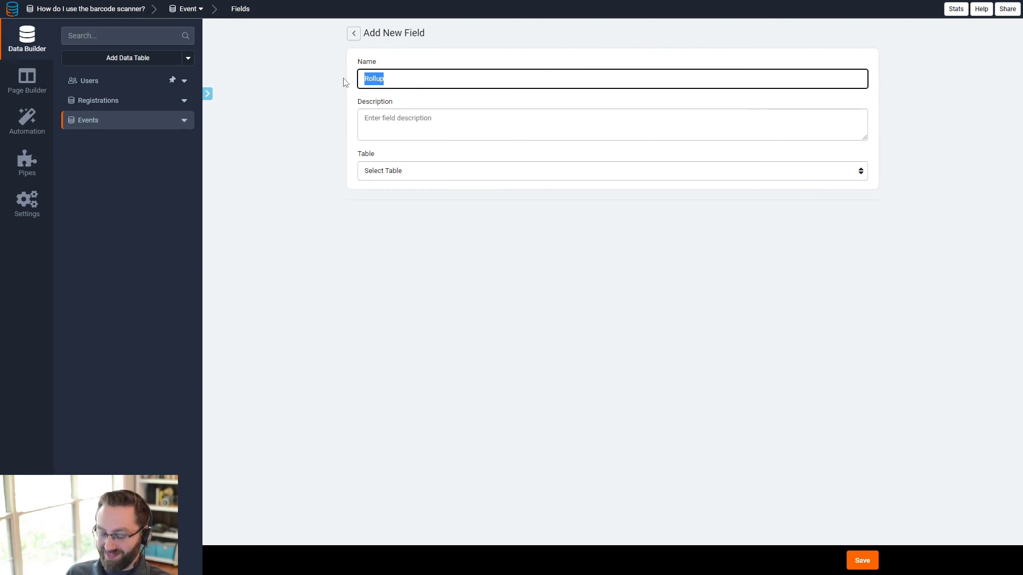
type("Regsi")
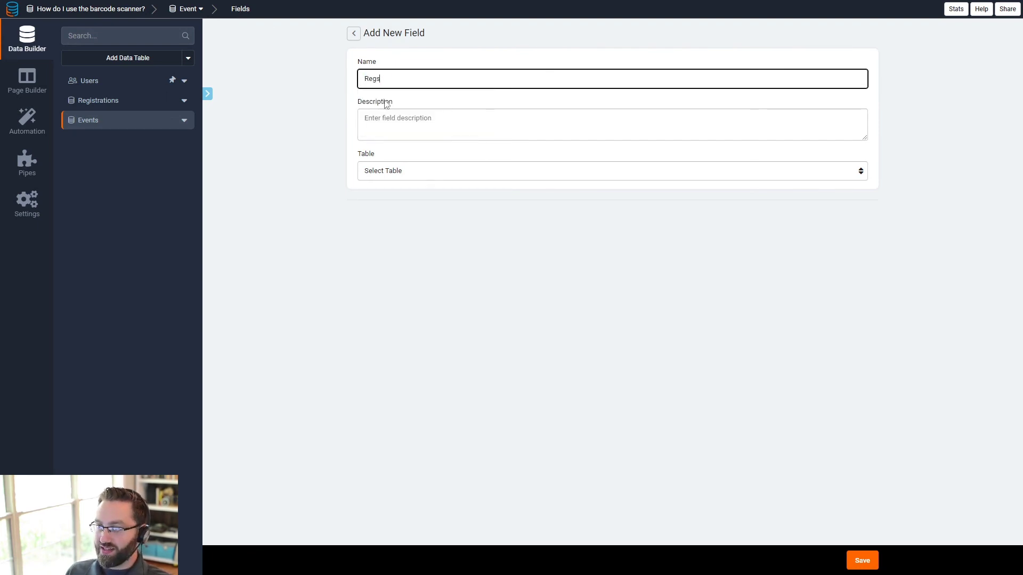
left_click(392, 103)
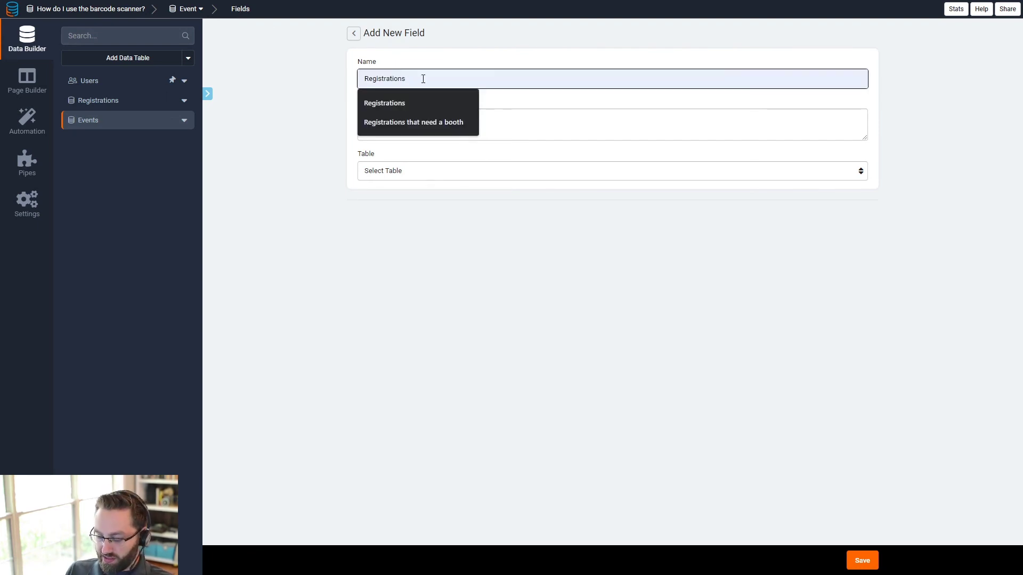
key("BackSpace")
type("Guests")
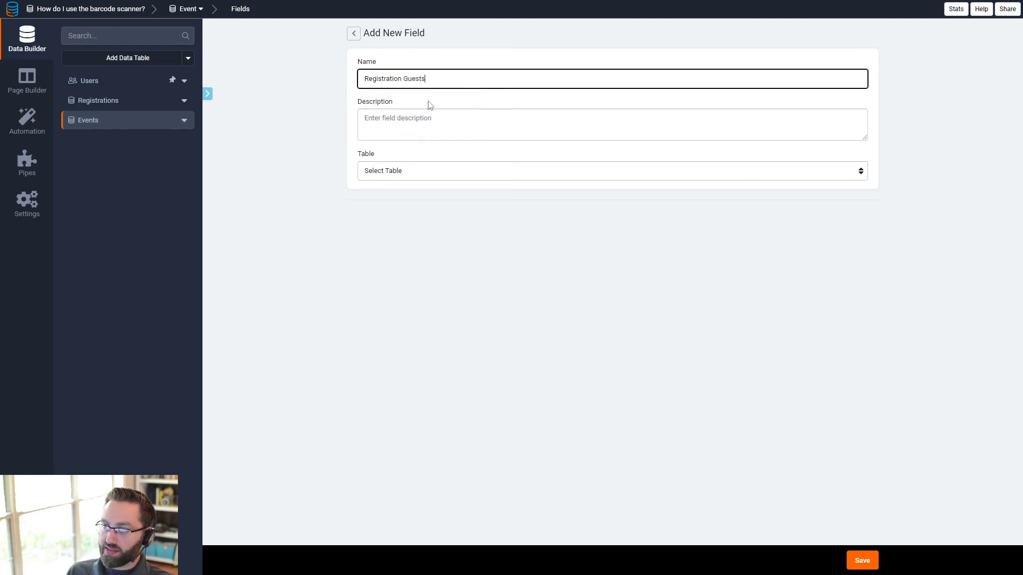
Step: Make it sum the Registrations' Guests field, save, and check the Events totals
left_click(381, 171)
left_click(388, 194)
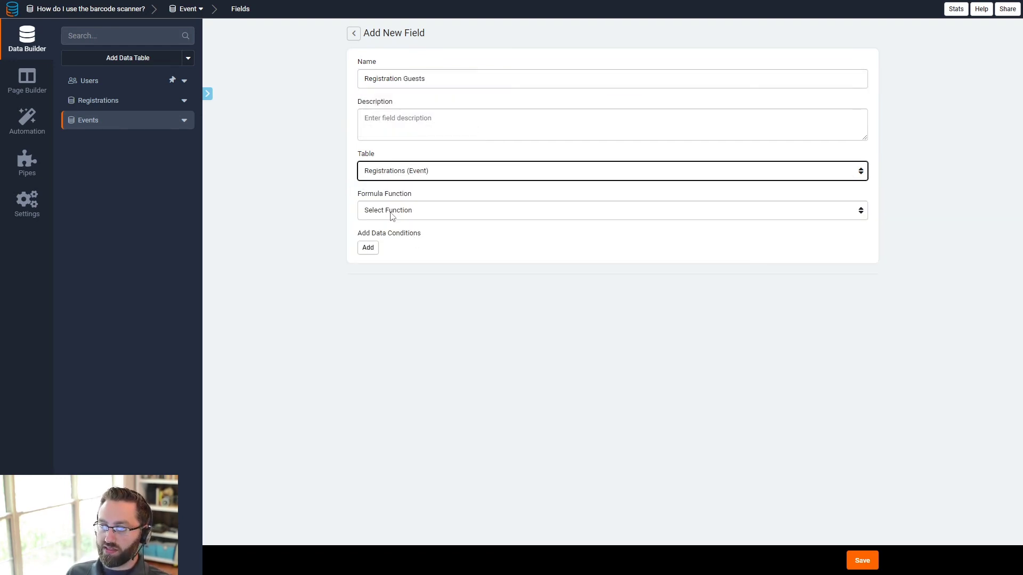
left_click(393, 212)
left_click(424, 269)
left_click(459, 249)
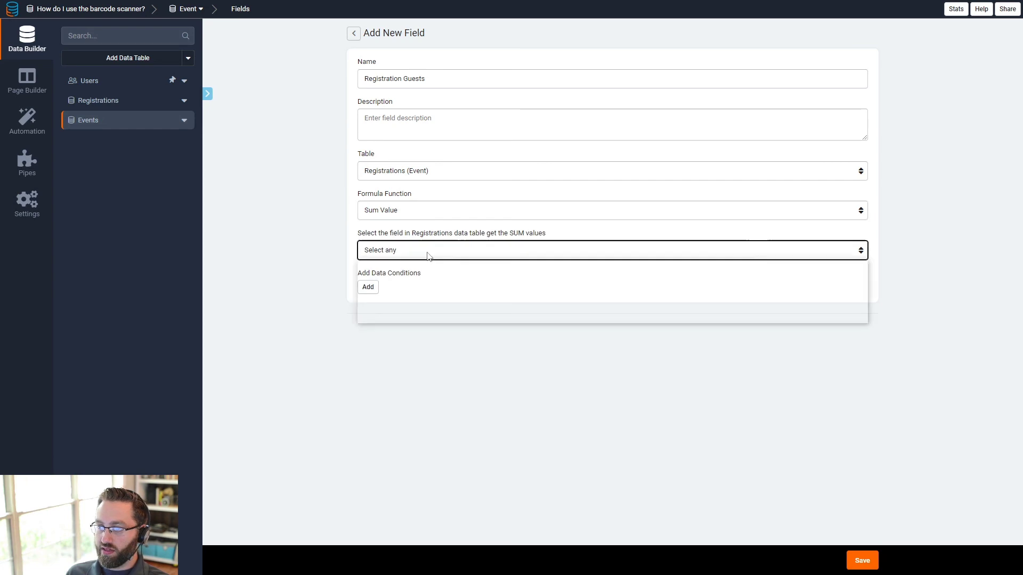
left_click(412, 291)
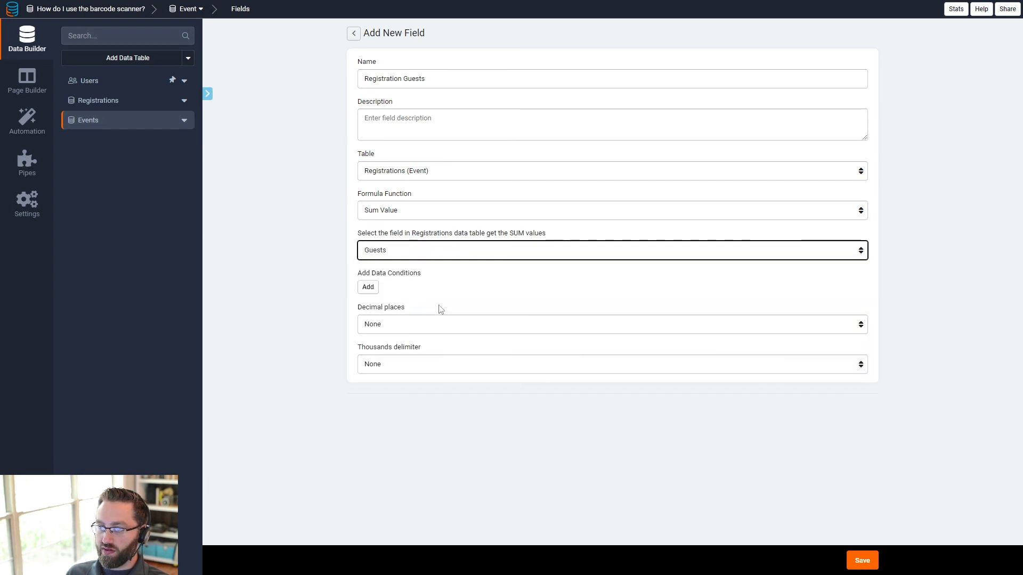
left_click(861, 559)
left_click(288, 35)
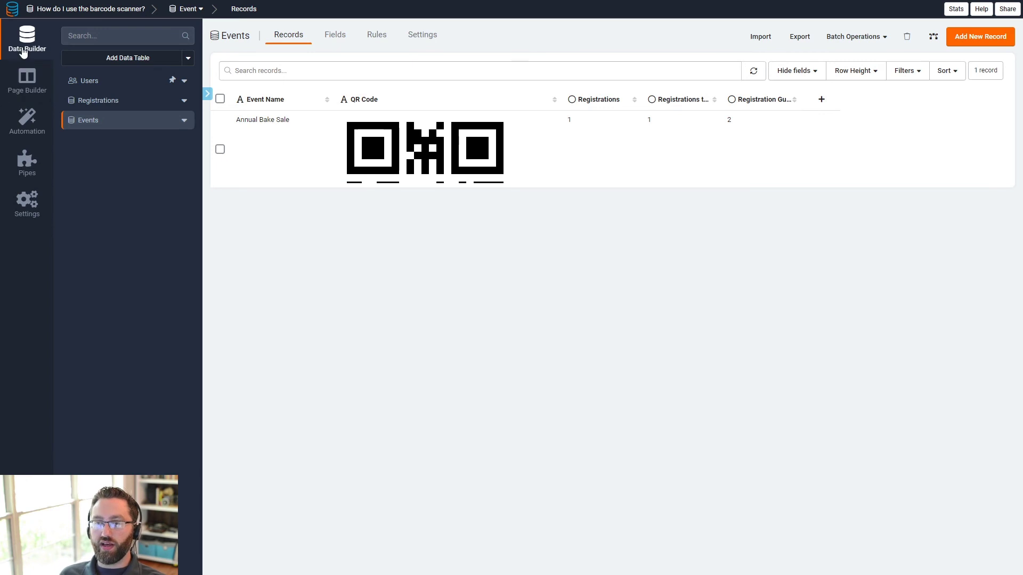
Step: Review the Registrations and Events records and rules, then switch to the page builder
left_click(80, 102)
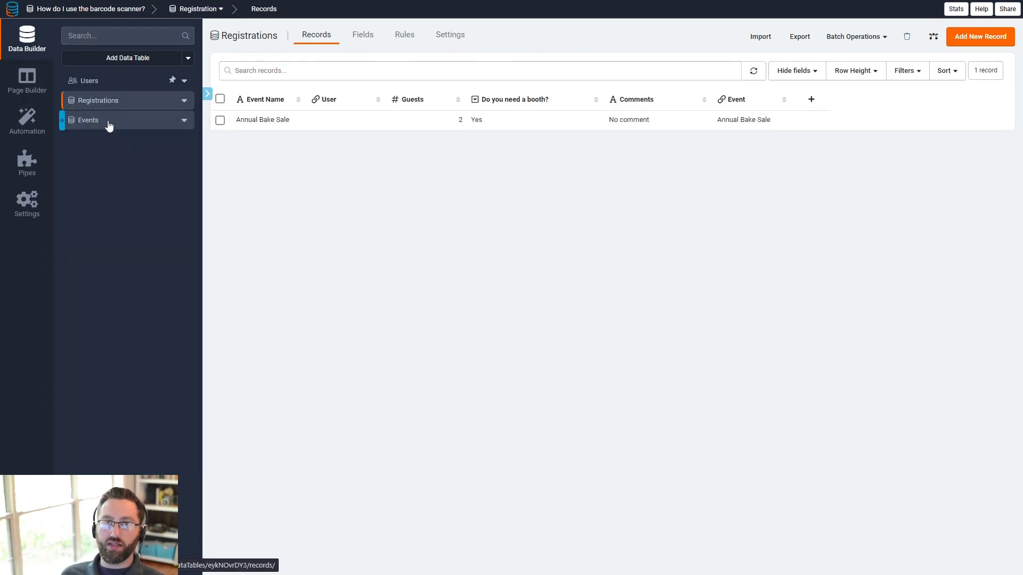
left_click(82, 125)
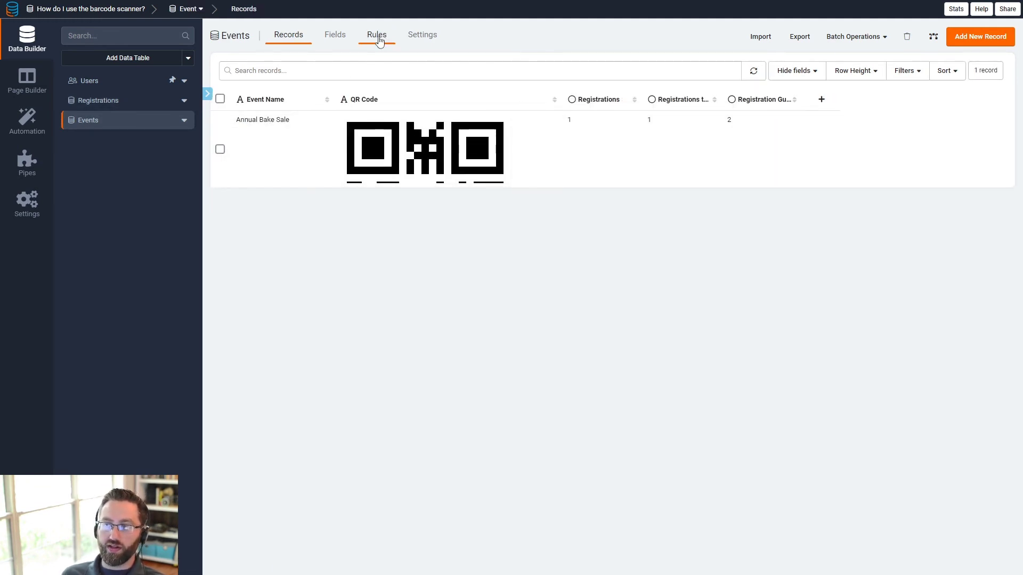
left_click(379, 41)
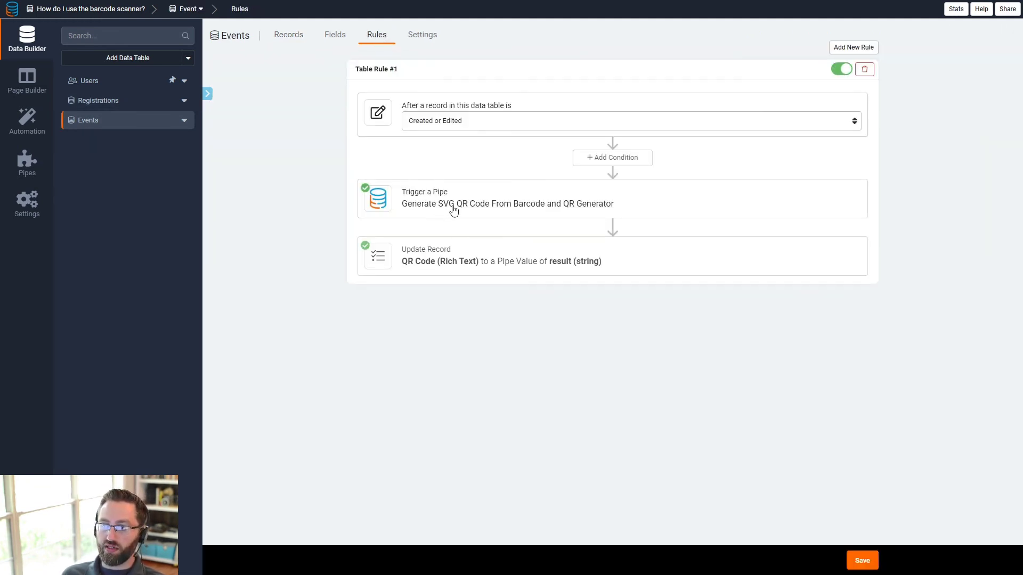
left_click(97, 101)
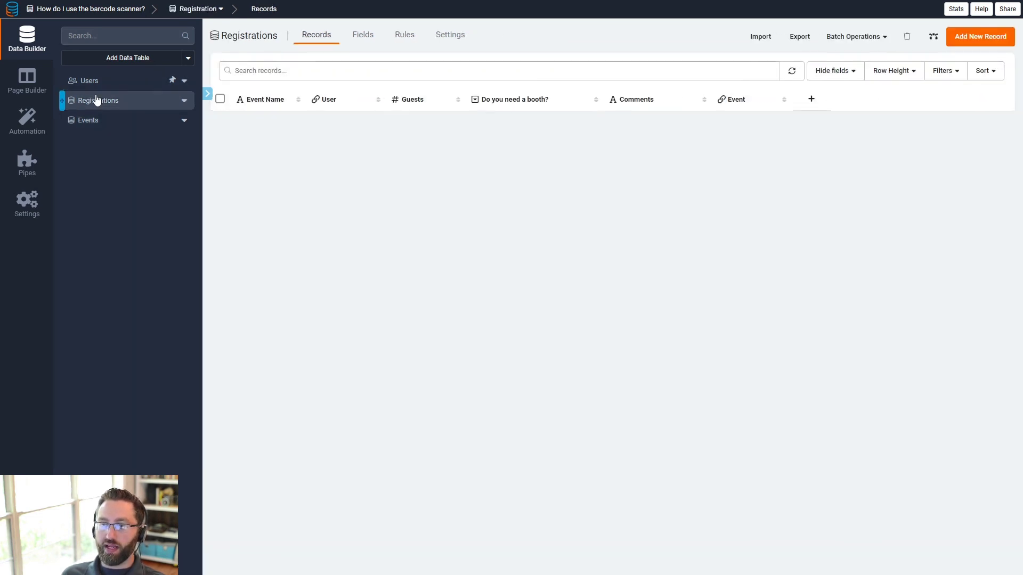
left_click(402, 41)
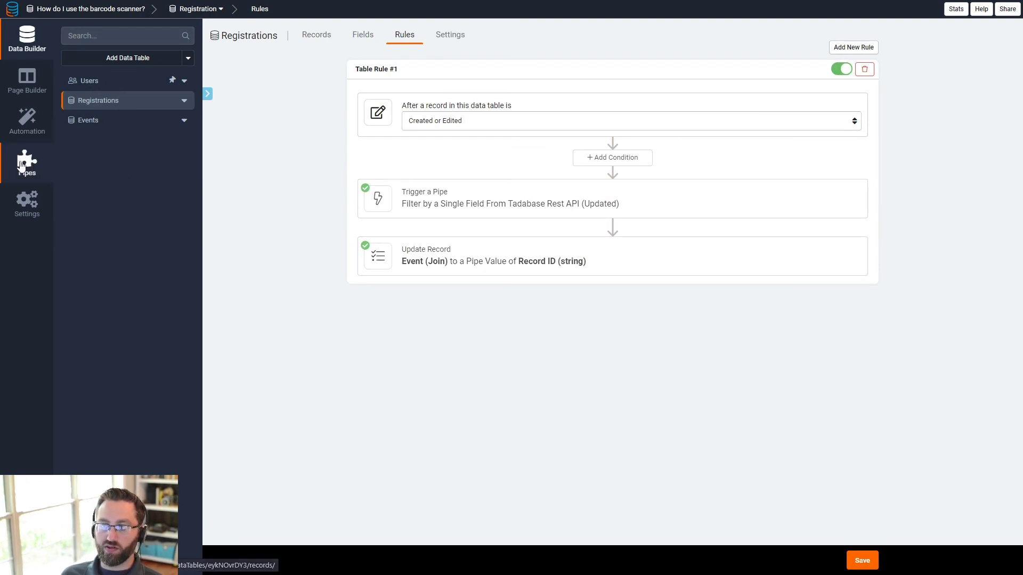
left_click(27, 80)
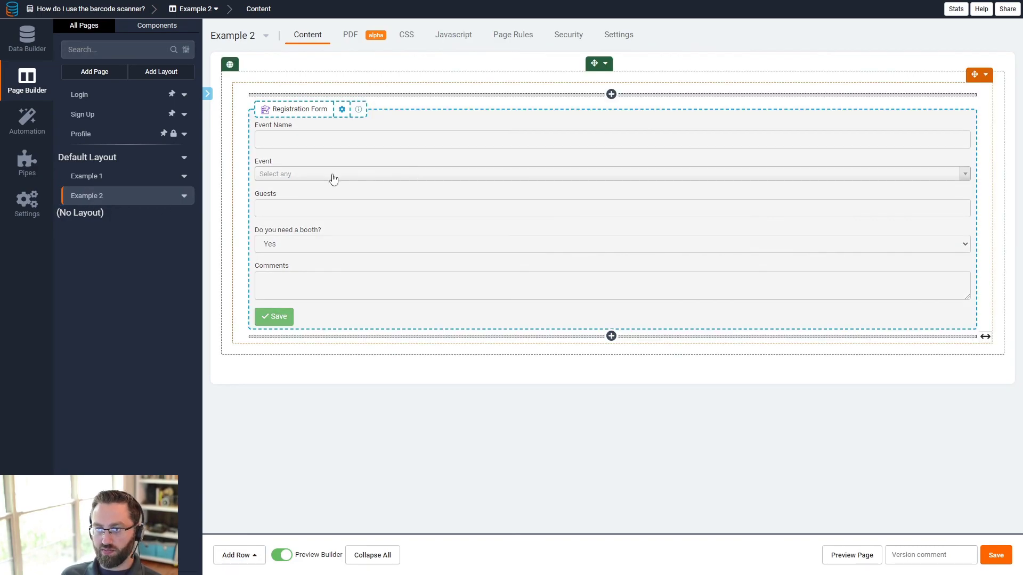
Step: Enable the scanner on the Registration Form's Event Name field
left_click(333, 178)
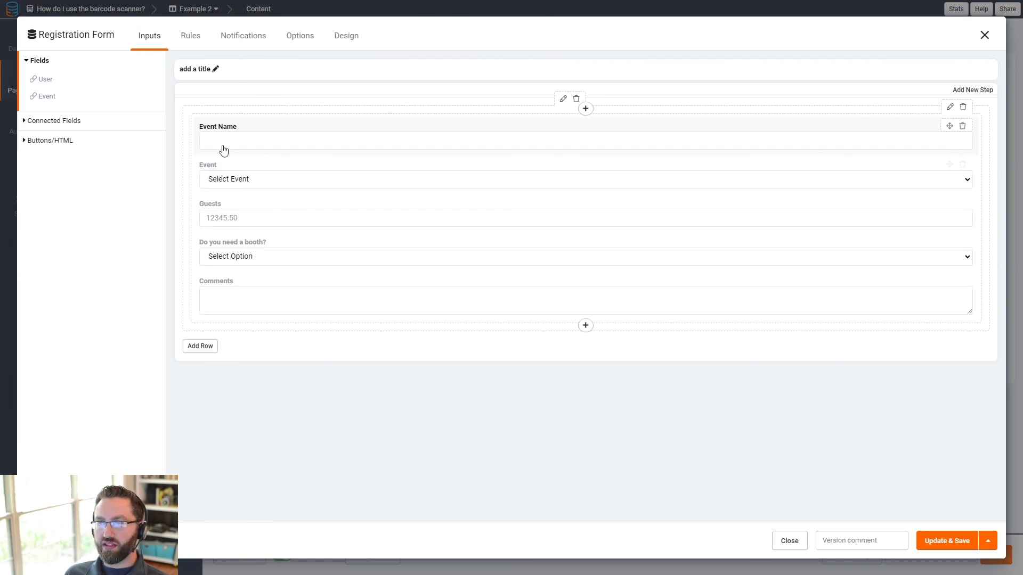
left_click(221, 144)
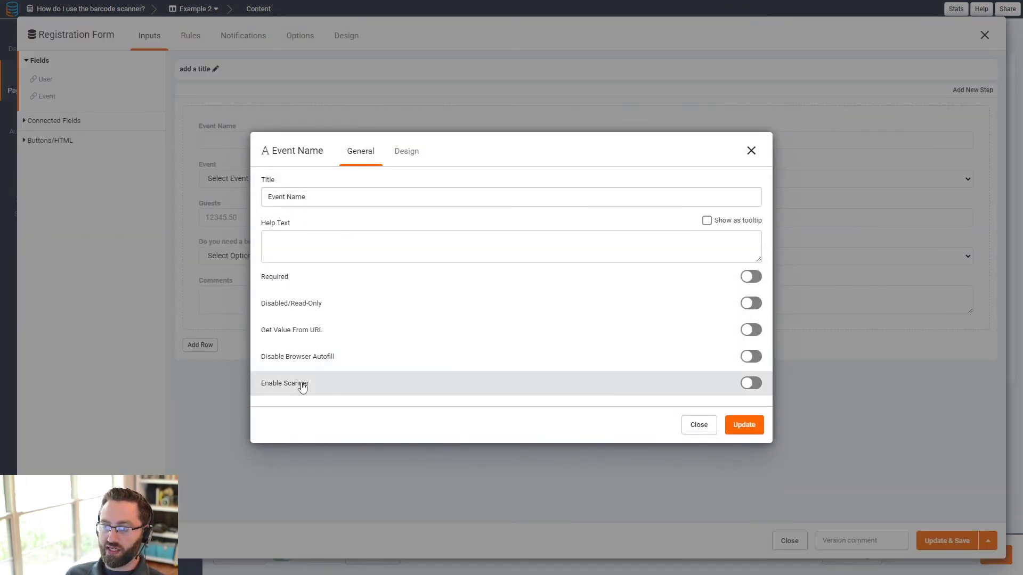
left_click(750, 392)
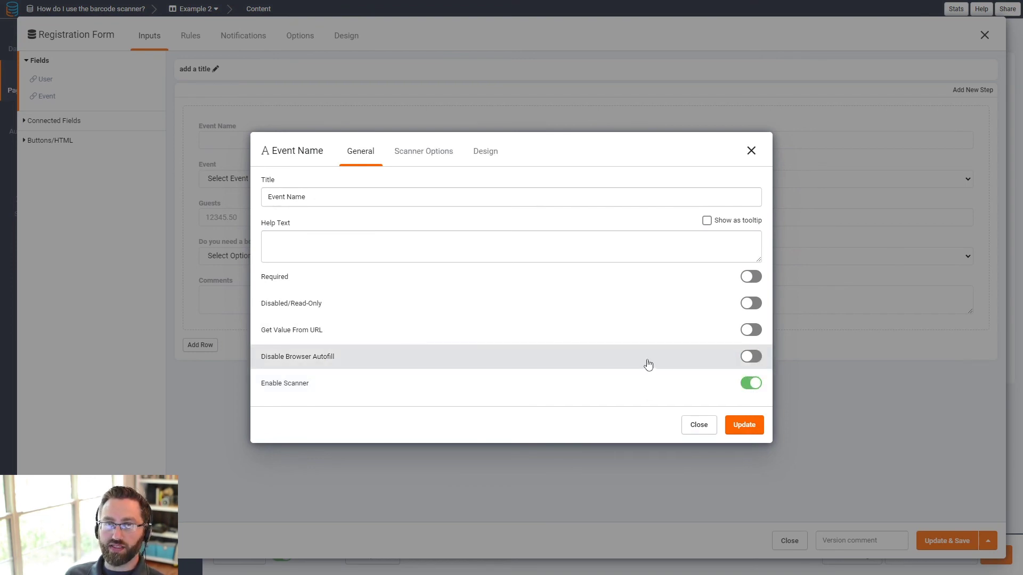
left_click(754, 426)
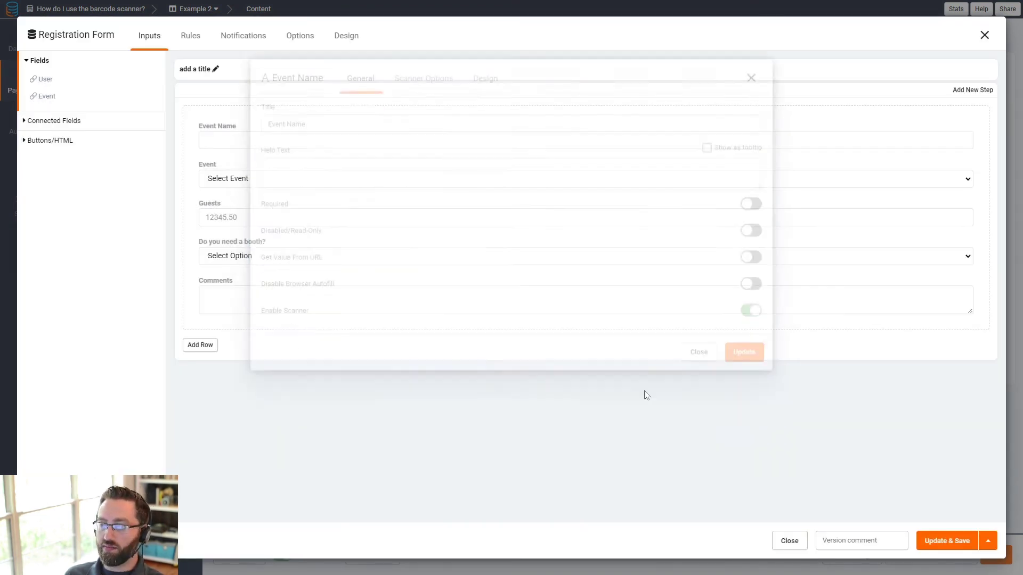
Step: Delete the Event picker field from the form and close the form editor
left_click(277, 181)
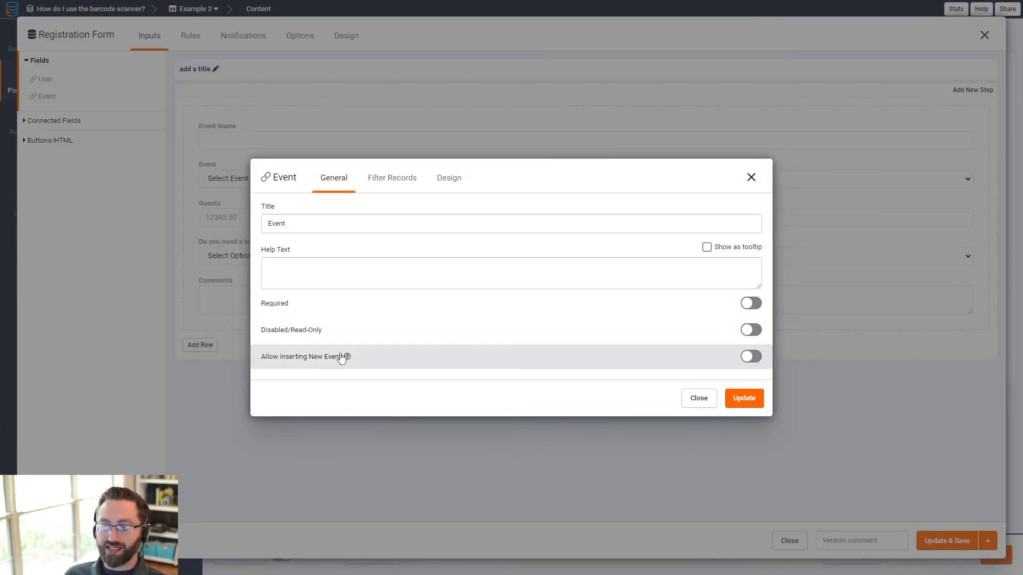
left_click(751, 178)
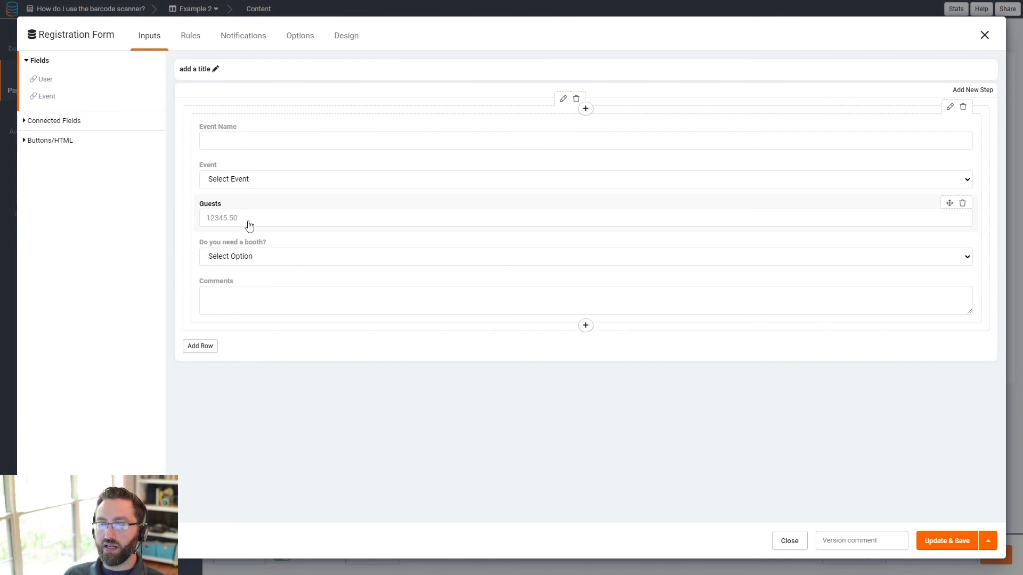
left_click(962, 166)
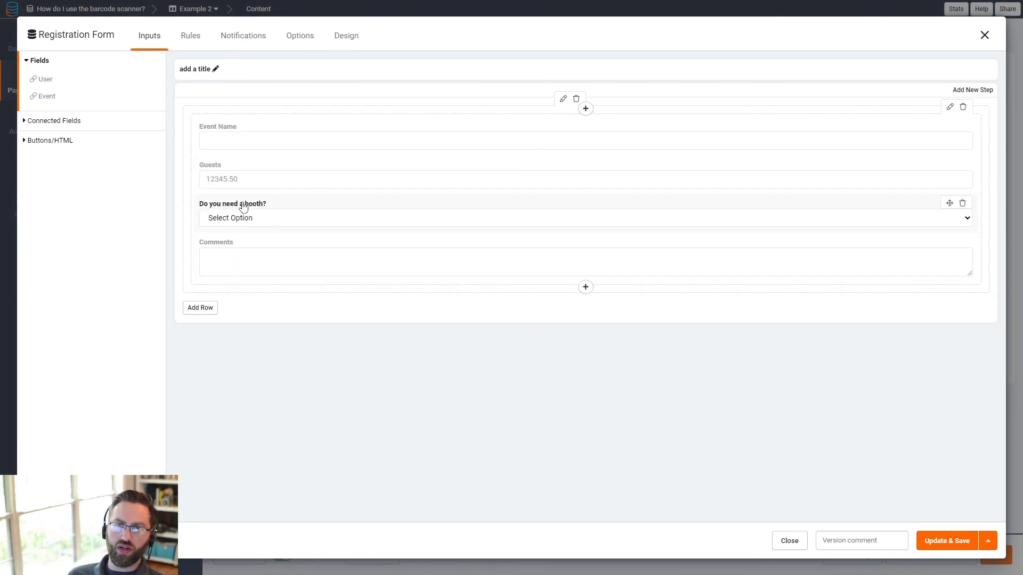
left_click(185, 41)
left_click(148, 41)
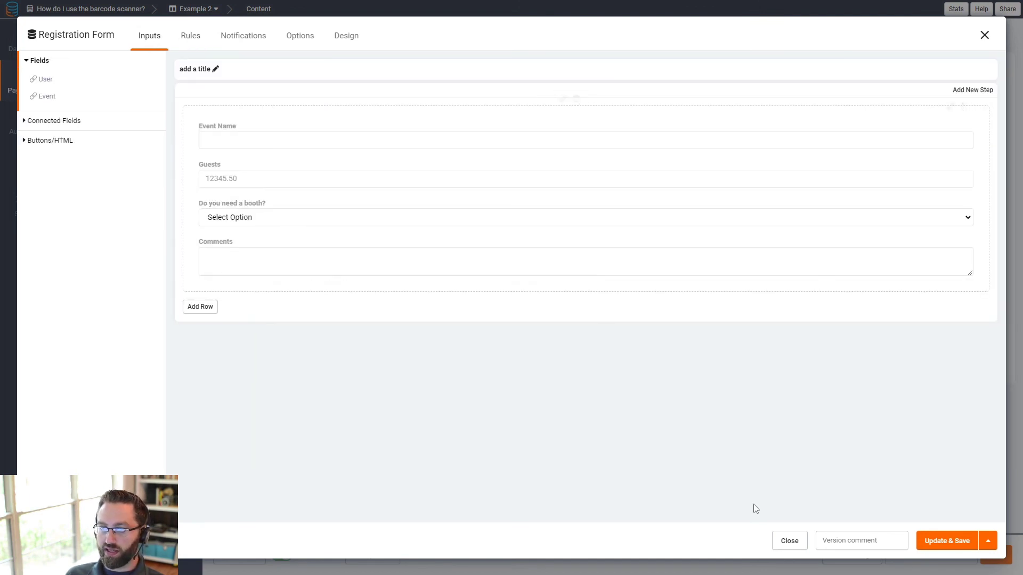
left_click(947, 540)
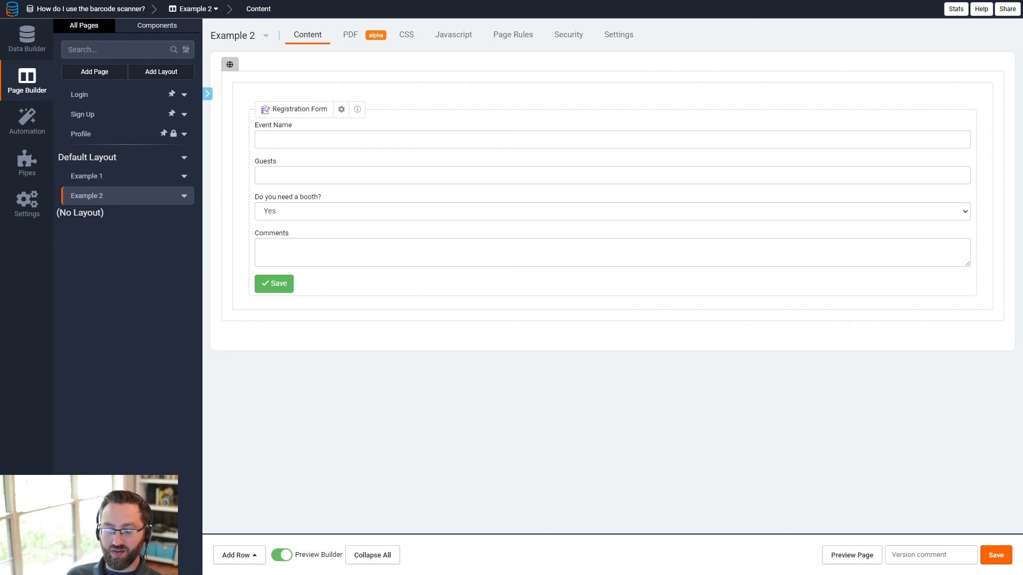
Step: Add an Events page listing Events with detail links, then preview Annual Bake Sale's details
left_click(106, 79)
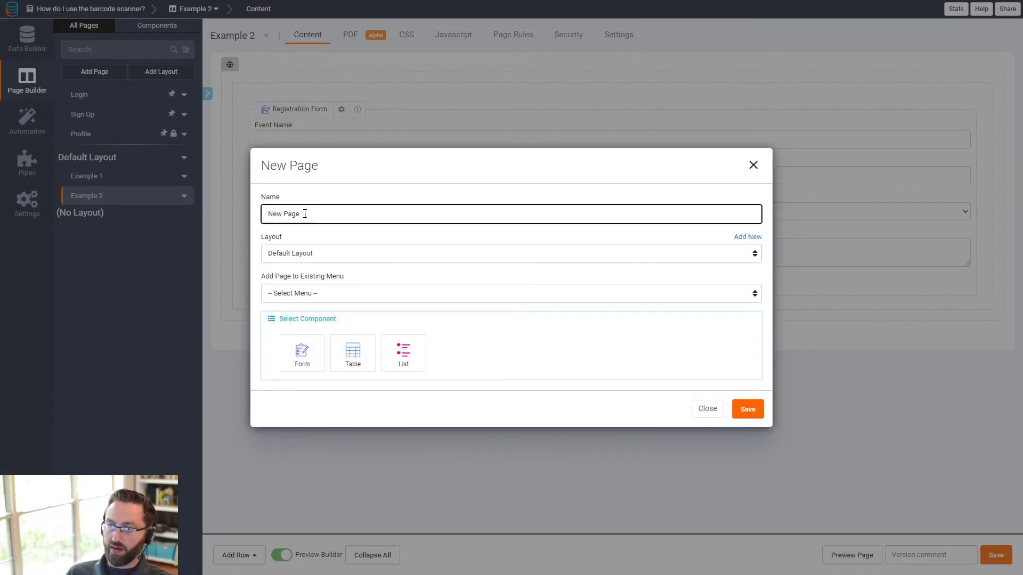
key("ctrl+a")
type("Events")
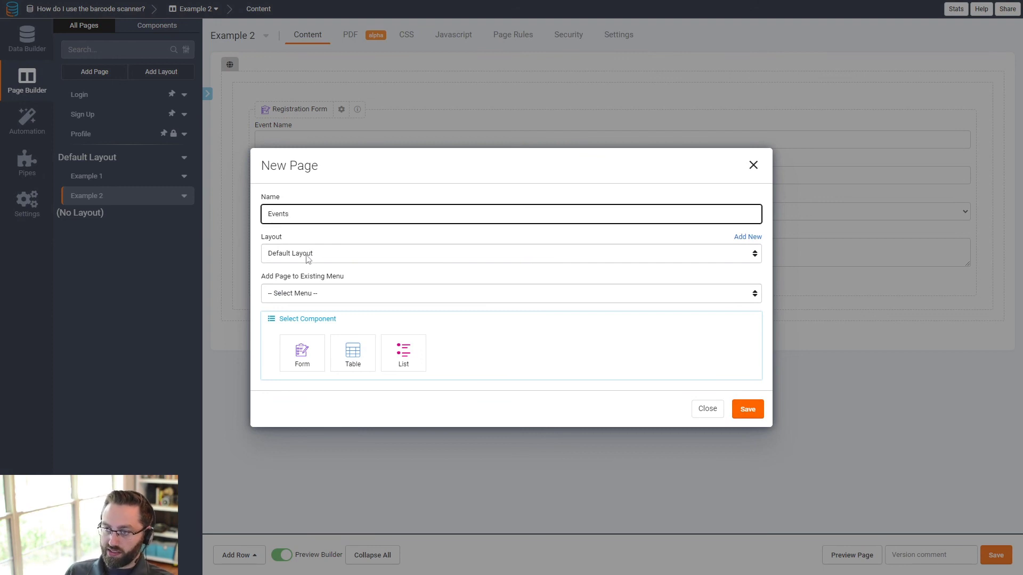
left_click(322, 291)
left_click(302, 316)
left_click(352, 352)
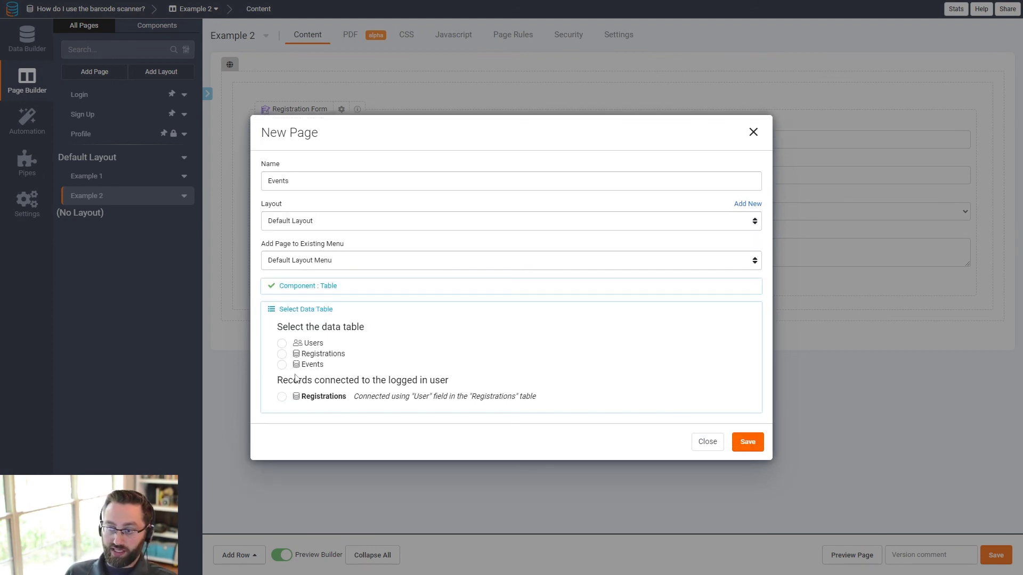
left_click(301, 365)
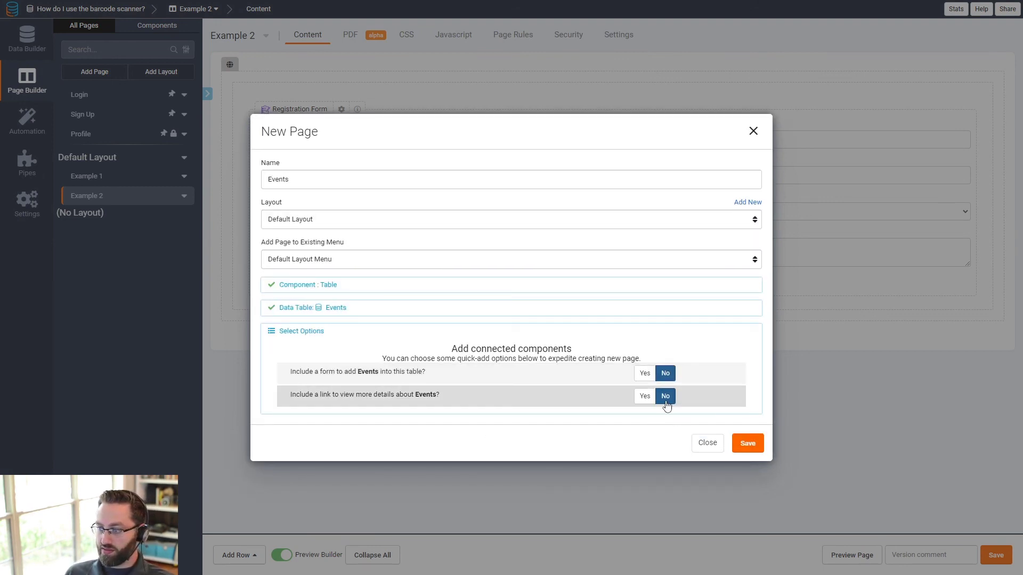
left_click(646, 400)
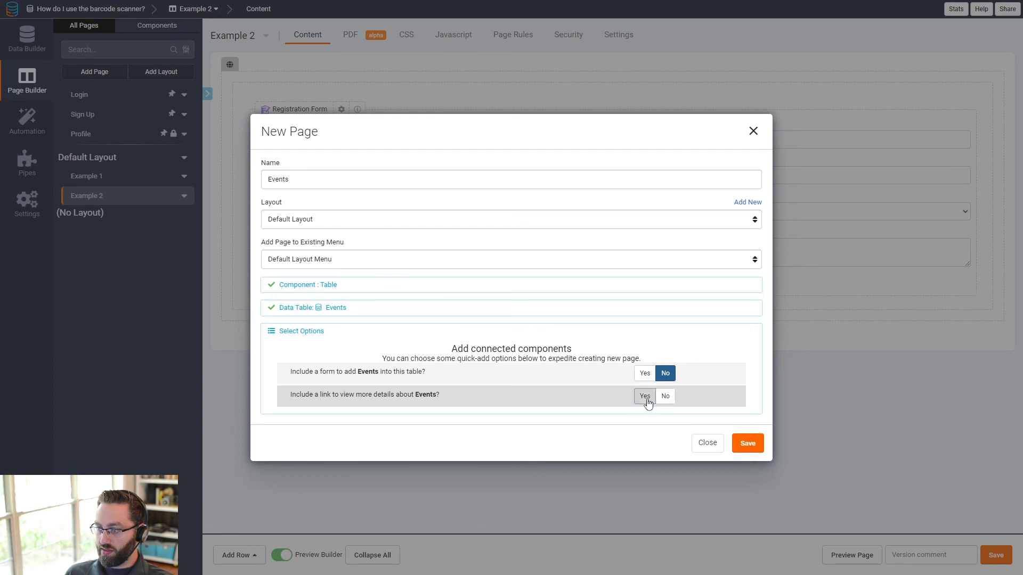
left_click(748, 444)
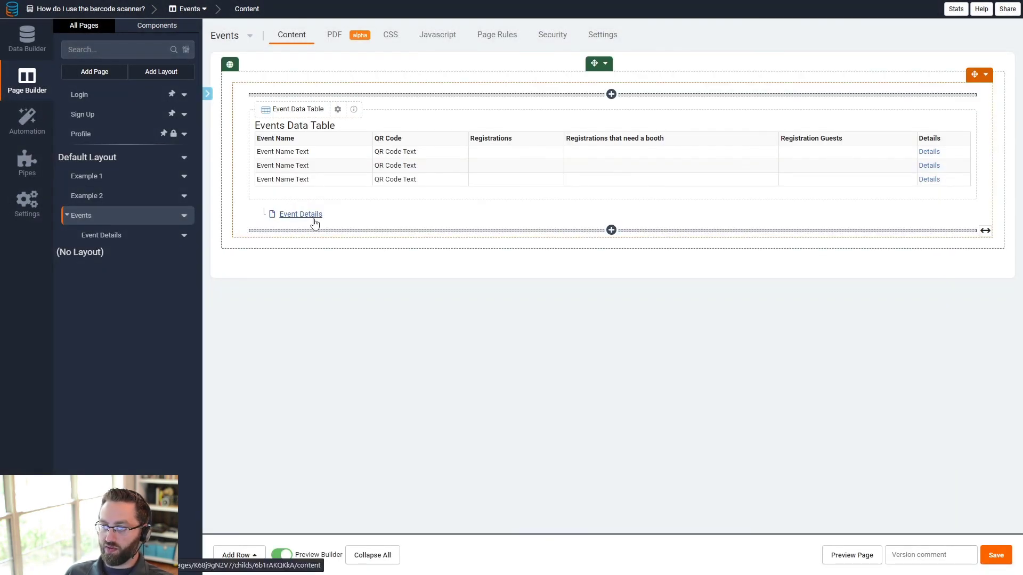
left_click(852, 555)
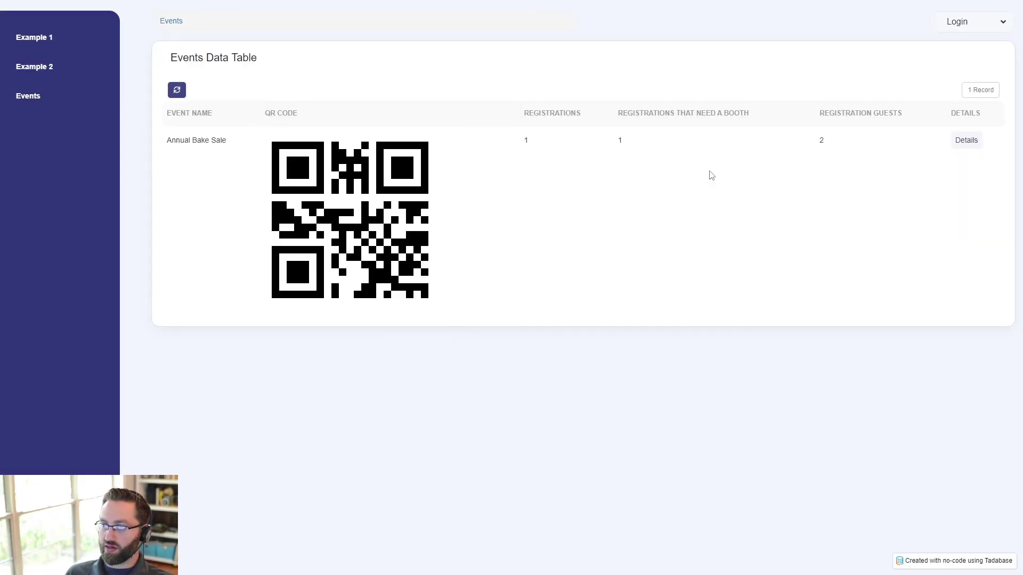
left_click(966, 142)
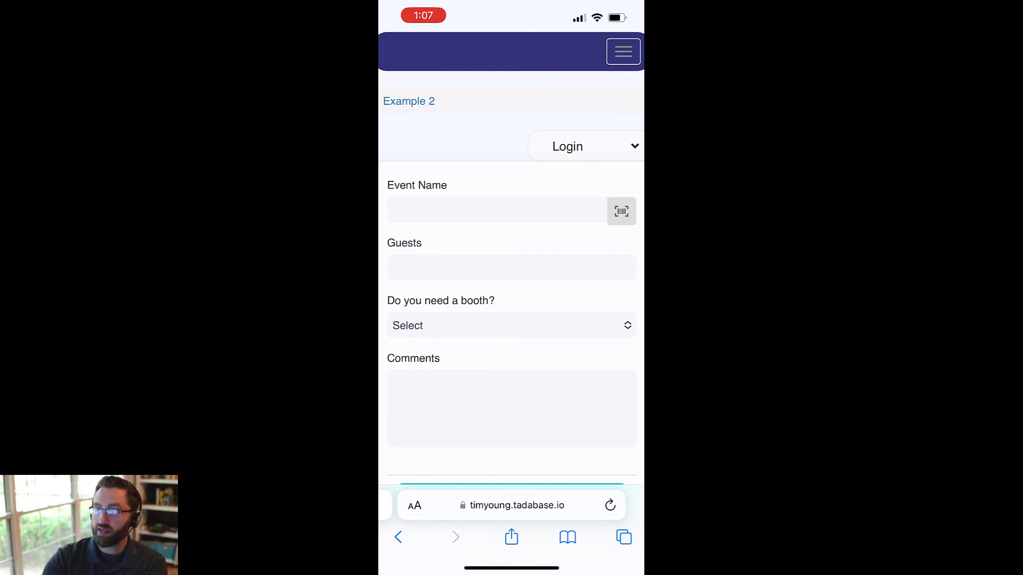
Step: Allow camera access and scan the event QR code into the Event Name field
left_click(621, 212)
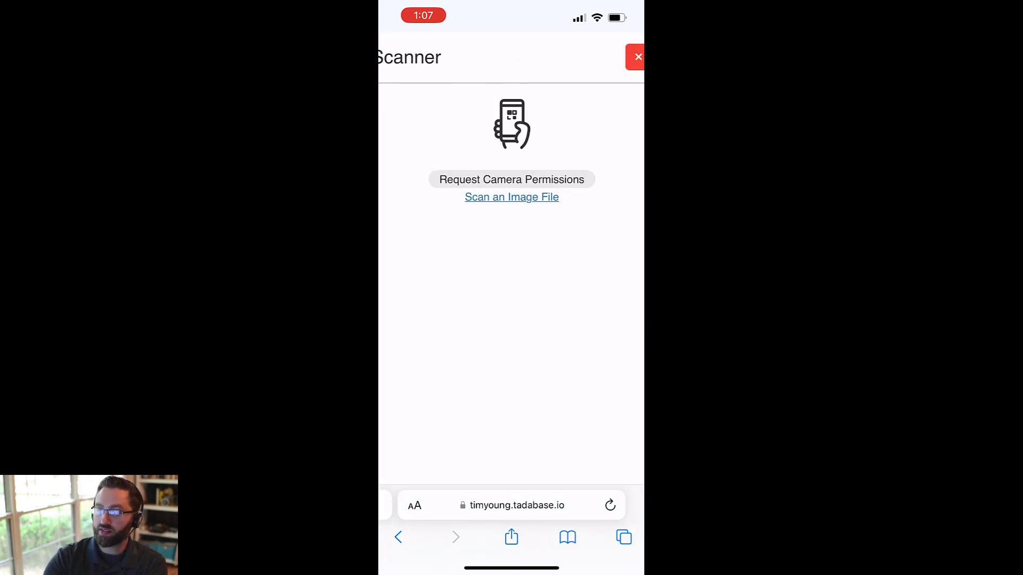
left_click(511, 179)
left_click(557, 328)
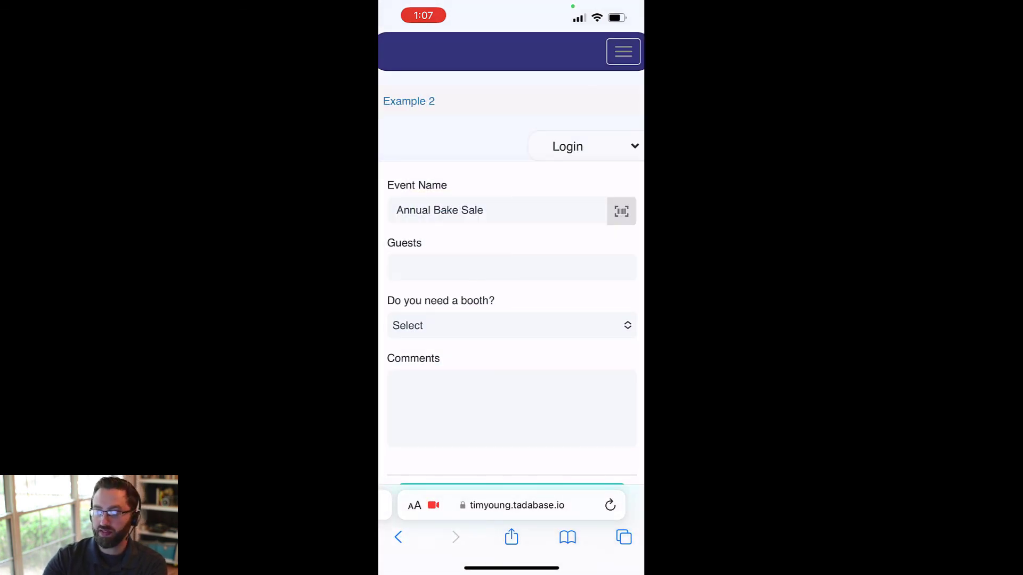
Step: Enter 5 guests and answer Yes to needing a booth
left_click(511, 268)
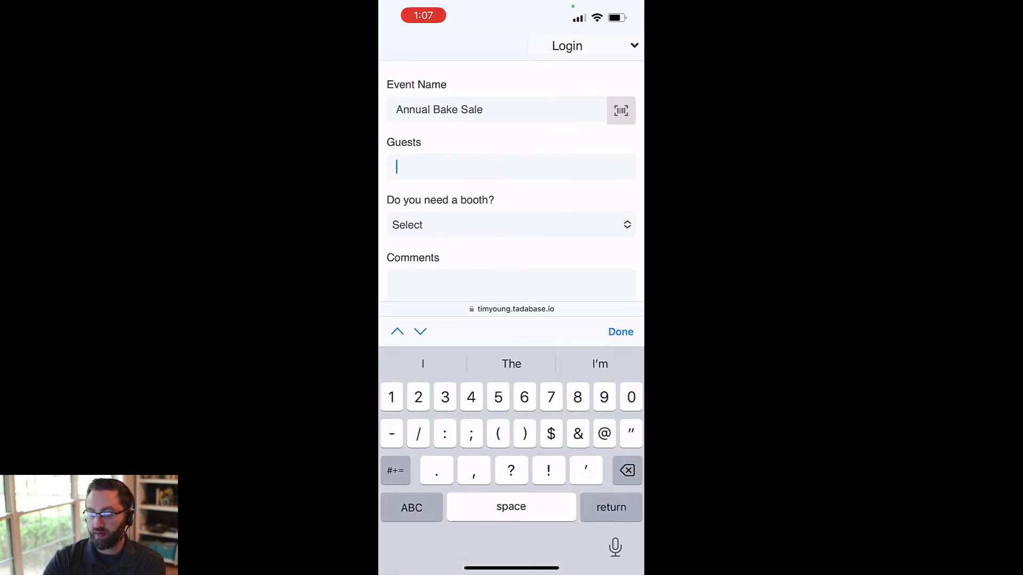
type("5")
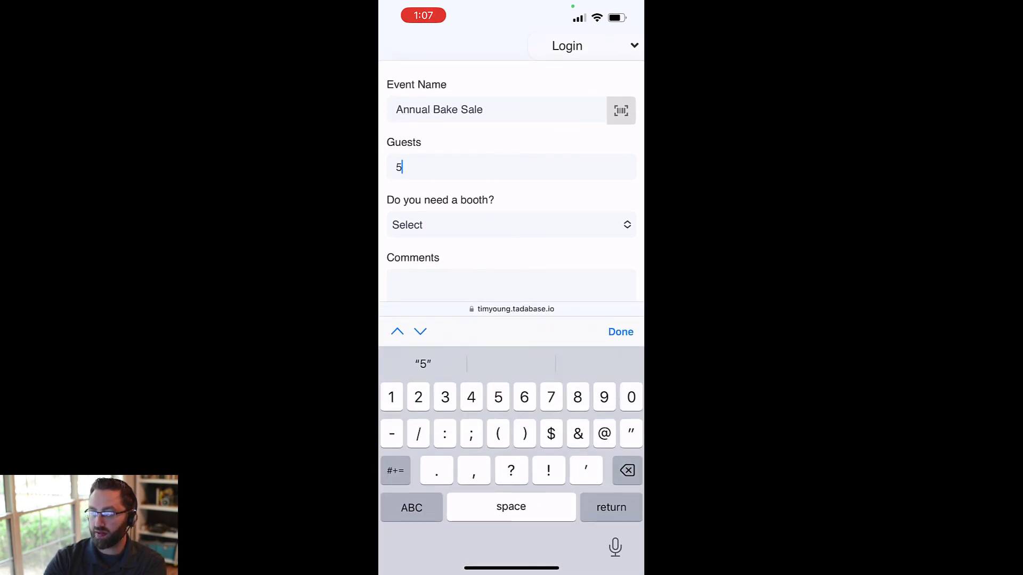
left_click(480, 225)
left_click(418, 257)
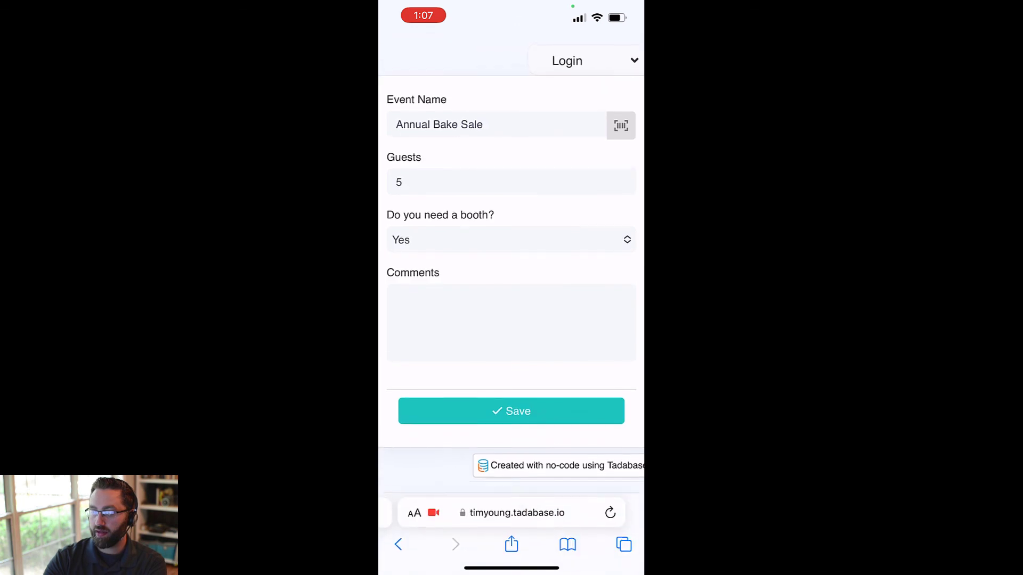
Step: Add the comment 'Very excited!' and save the registration
left_click(512, 320)
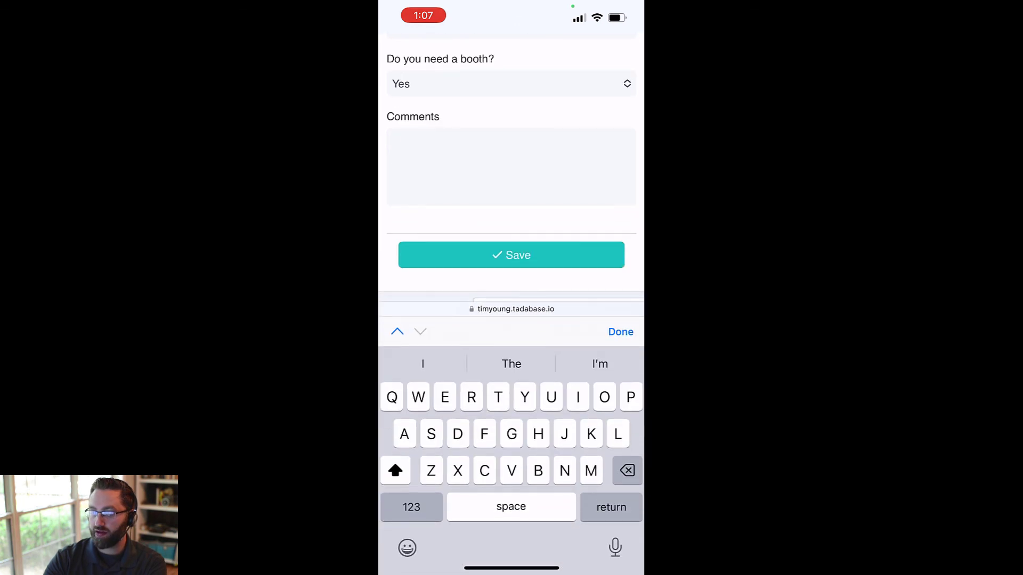
type("Very excited")
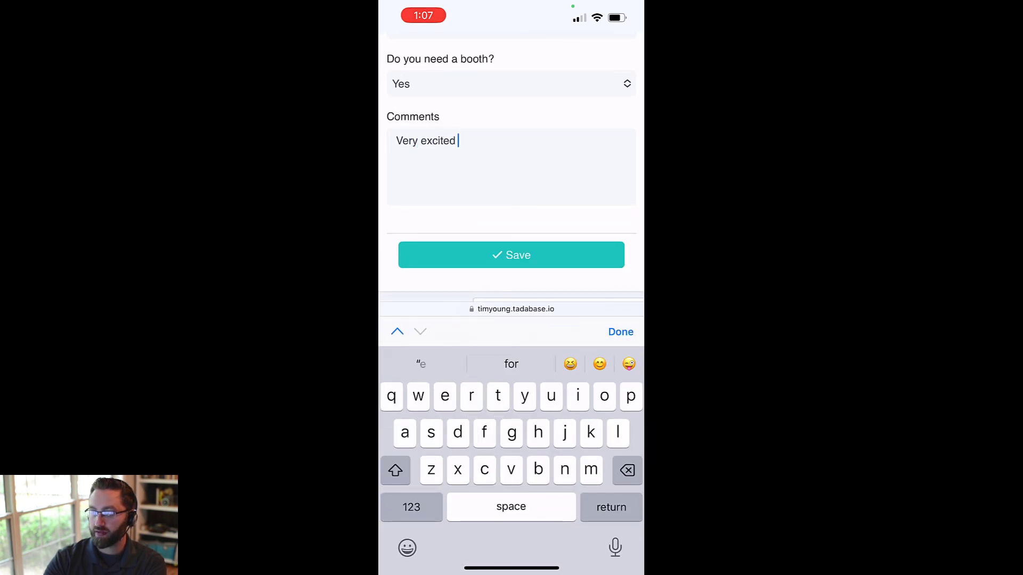
left_click(411, 507)
type("!")
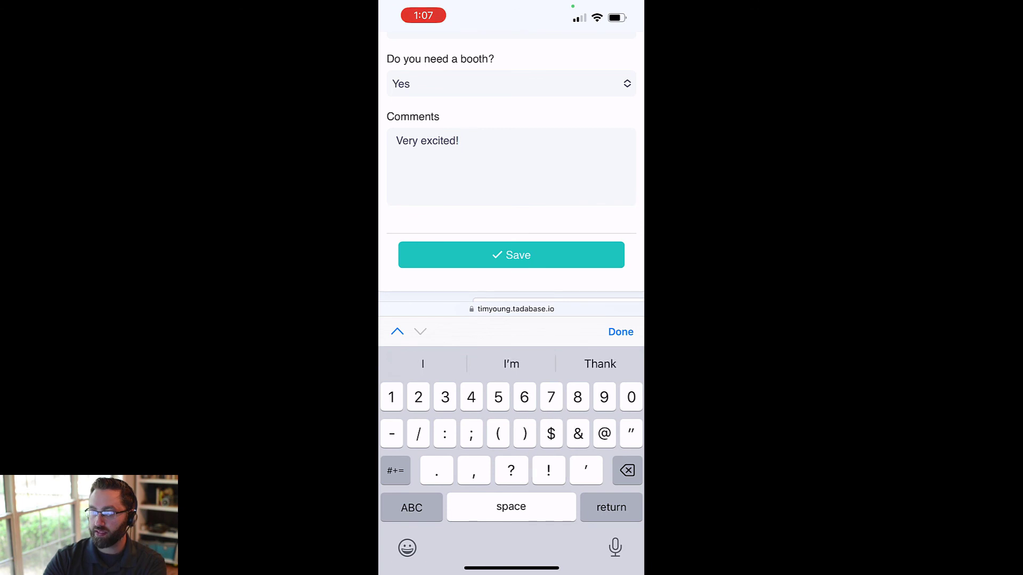
left_click(511, 254)
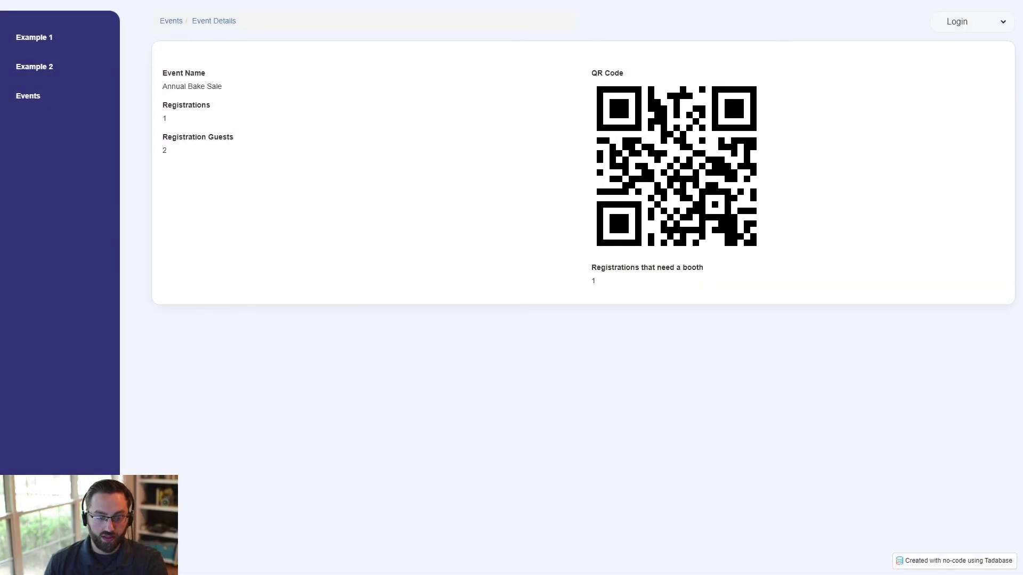
Step: Confirm Annual Bake Sale shows 2 registrations and 7 guests, then expand the Registrations rule's Trigger a Pipe step
key("ctrl+shift+Tab")
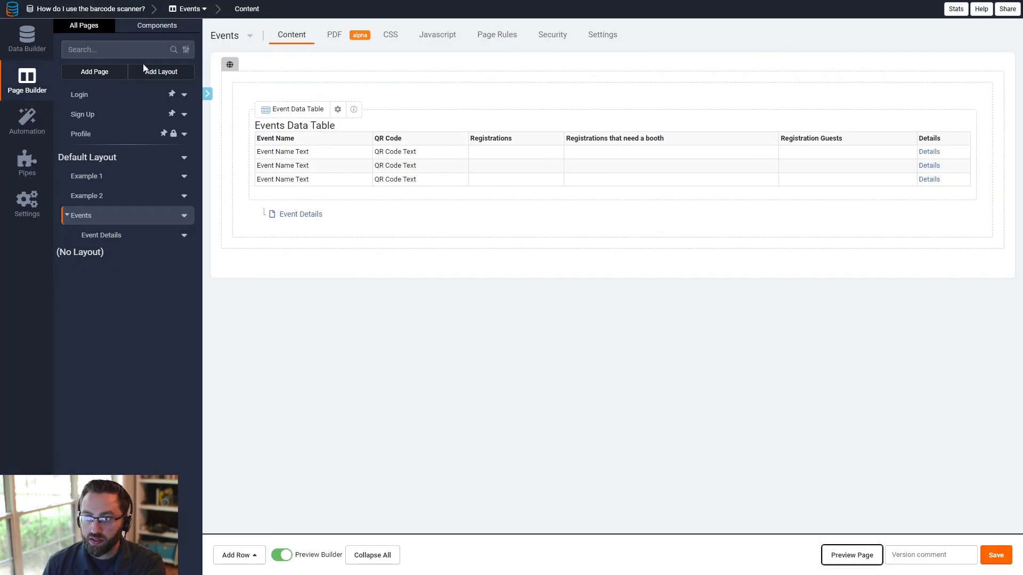
left_click(25, 52)
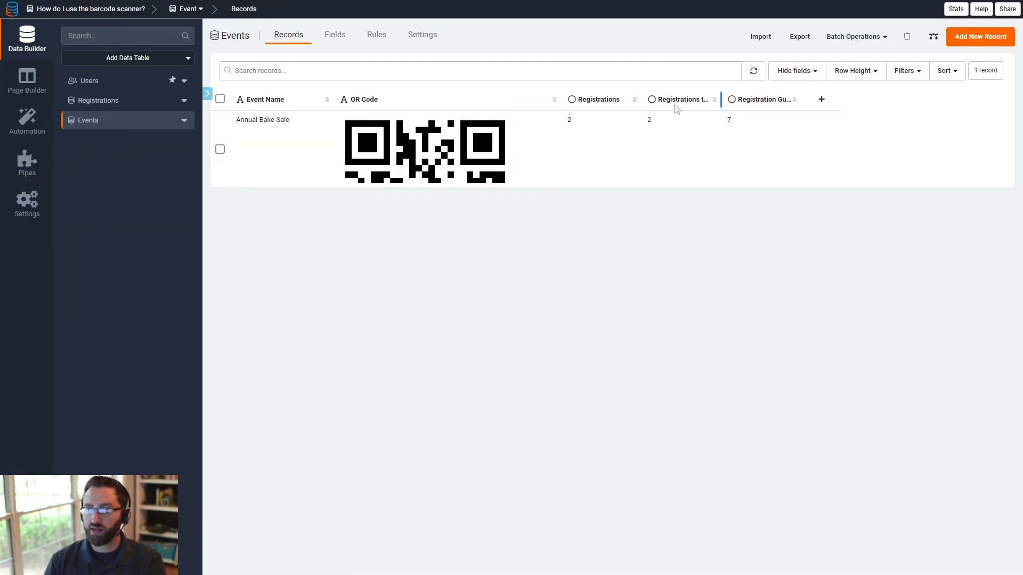
left_click(126, 101)
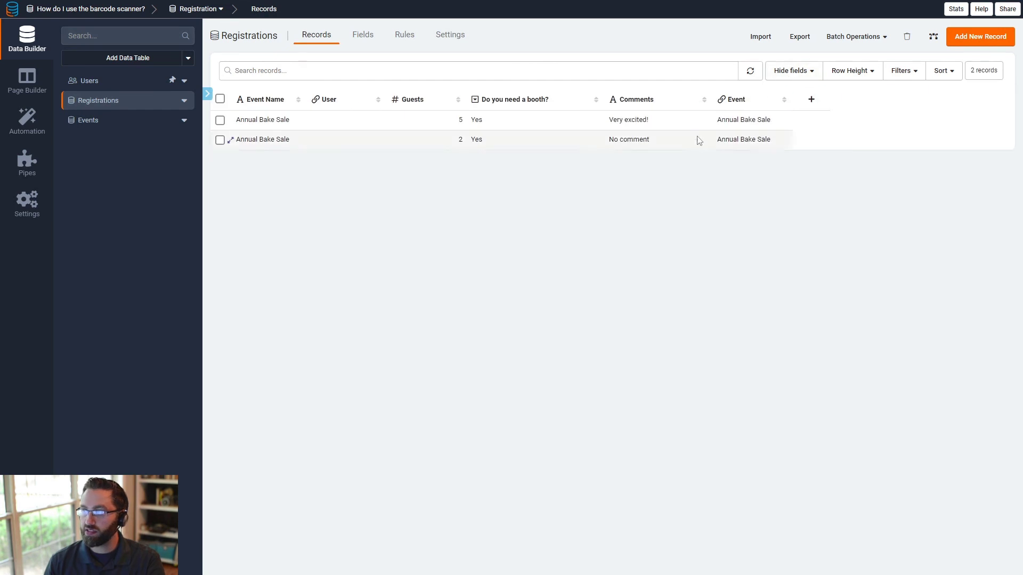
left_click(772, 121)
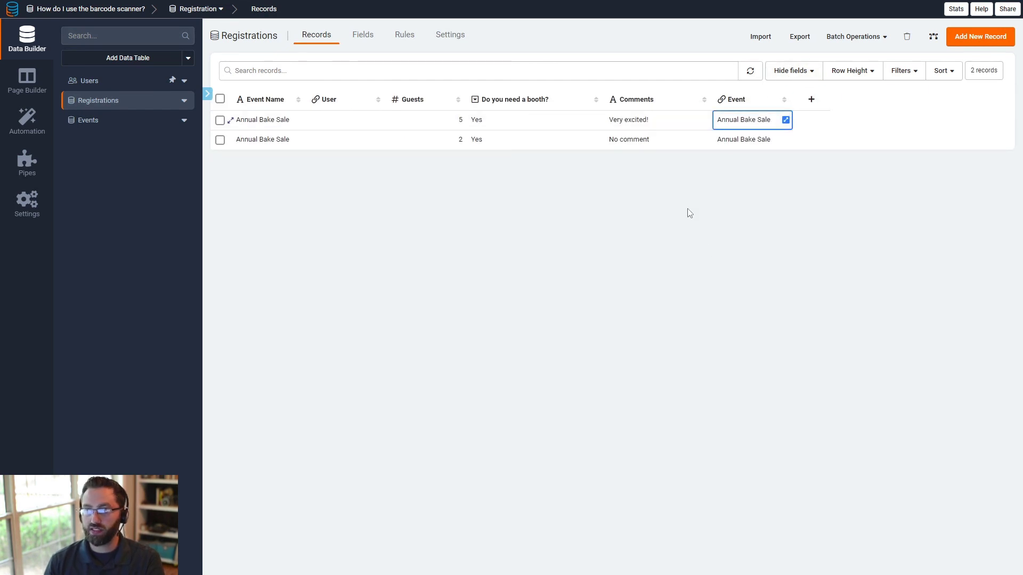
left_click(405, 35)
left_click(442, 208)
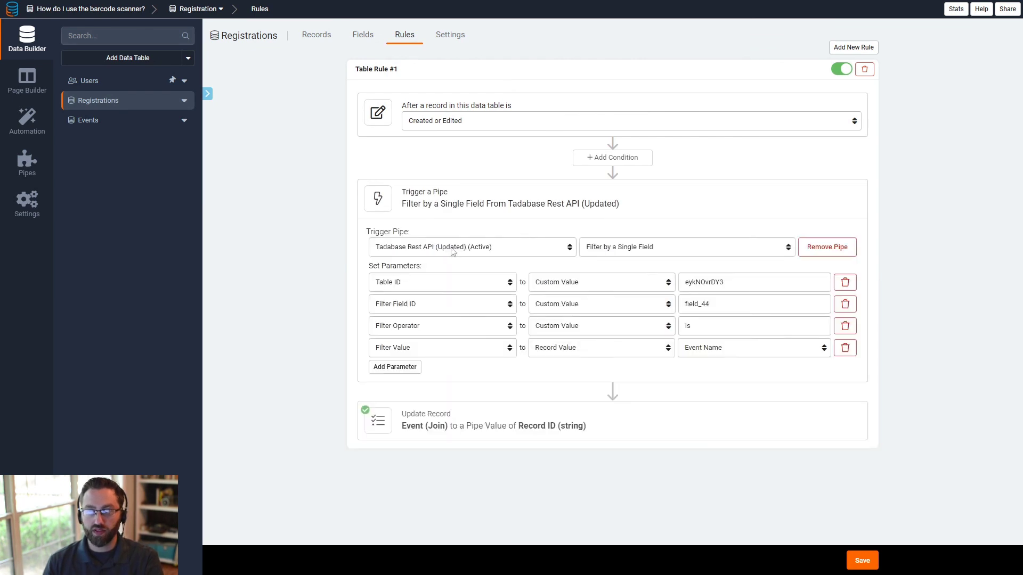